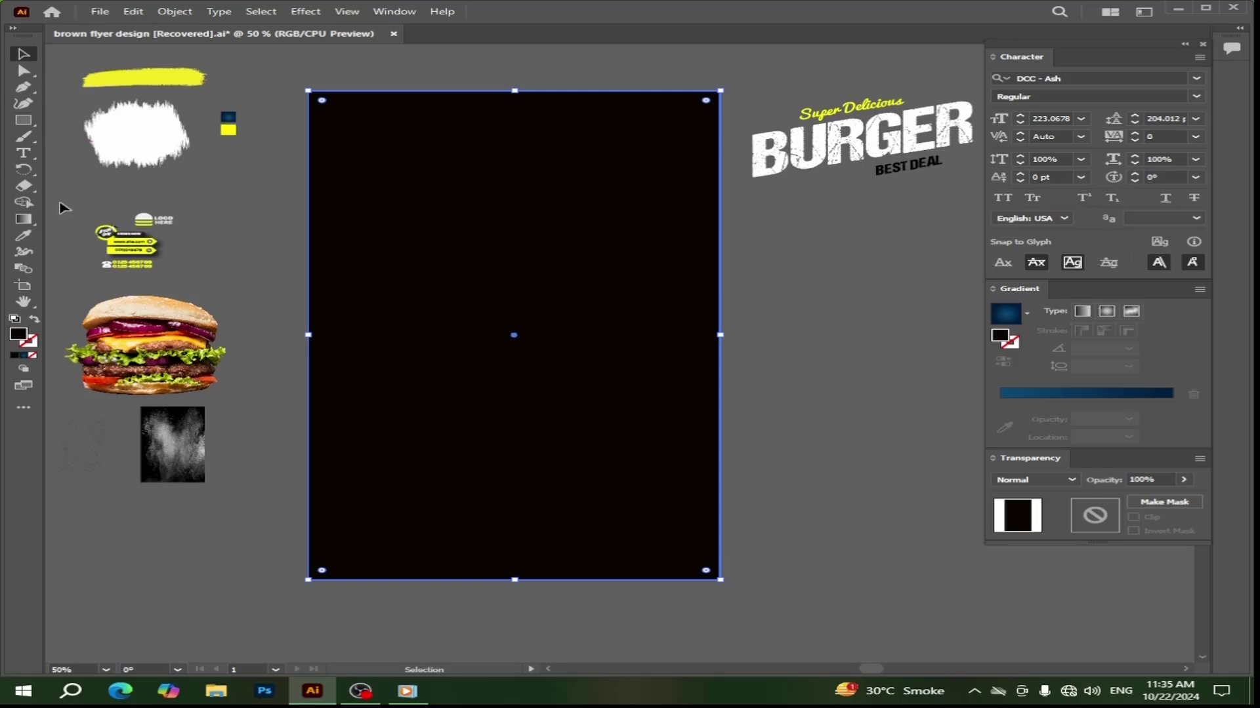
Fill the black flyer background with the dark blue radial gradient sampled from the blue swatch beside the artboard.
{"action": "left_click", "coordinate": [25, 236]}
{"action": "left_click", "coordinate": [228, 116]}
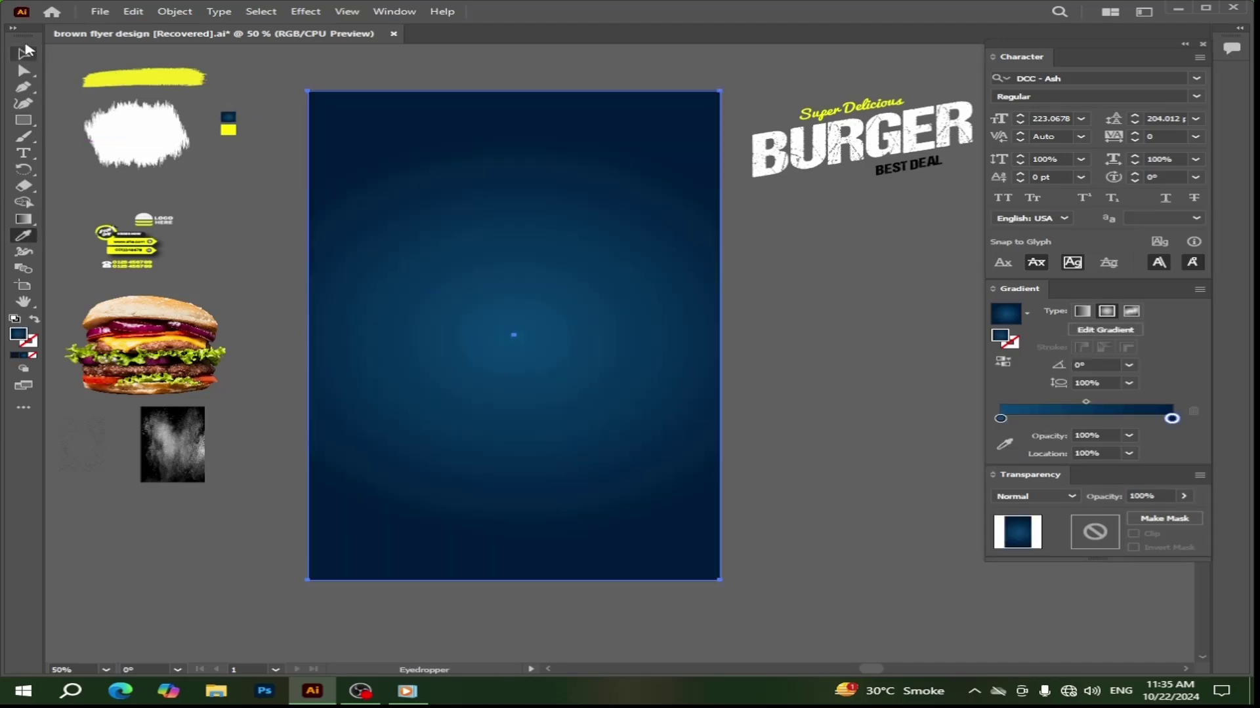
{"action": "left_click", "coordinate": [19, 54]}
{"action": "left_click", "coordinate": [210, 196]}
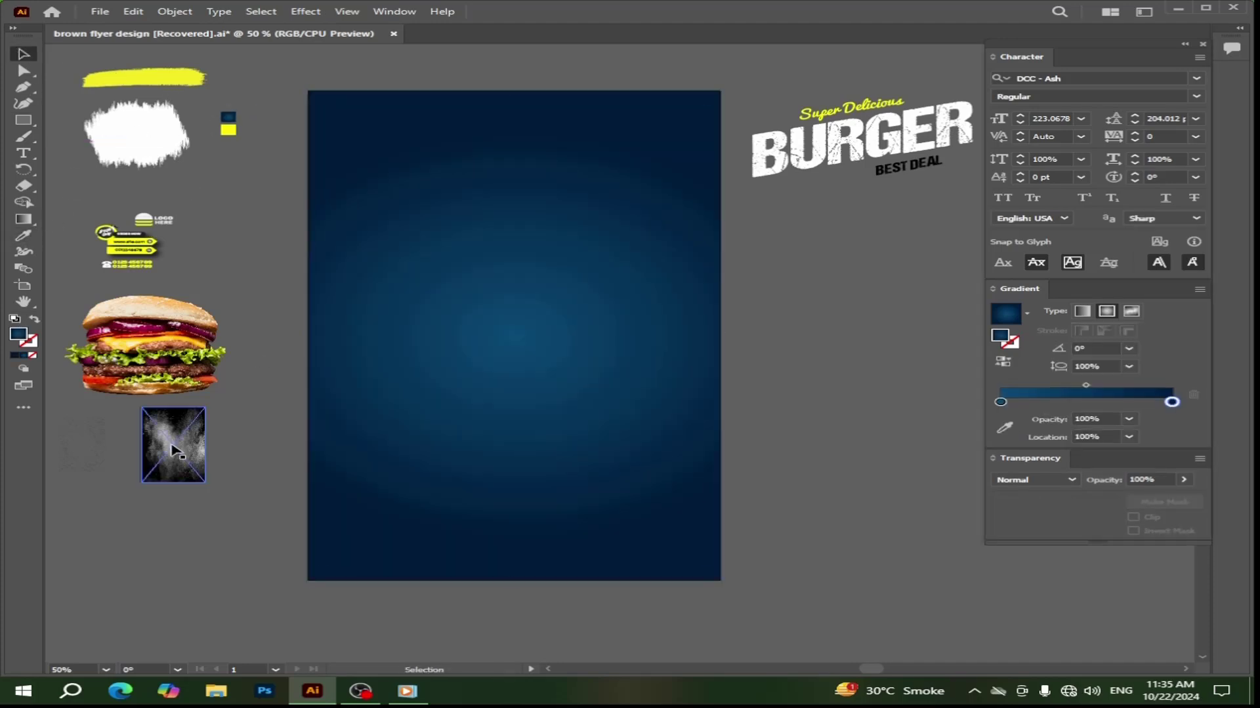
Place the black-and-white smoke texture over the flyer, scale it to cover the whole artboard and bring it to the front.
{"action": "left_click_drag", "start_coordinate": [173, 437], "coordinate": [719, 580]}
{"action": "right_click", "coordinate": [534, 278]}
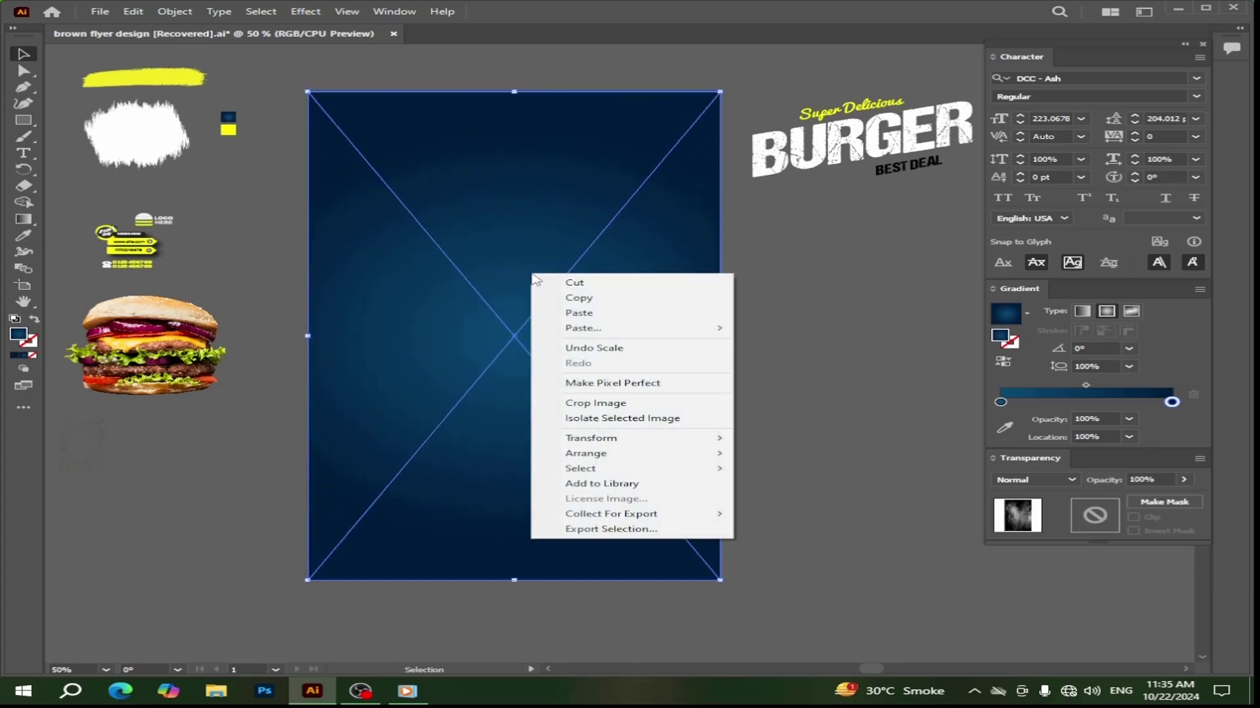
{"action": "mouse_move", "coordinate": [586, 452]}
{"action": "left_click", "coordinate": [765, 453]}
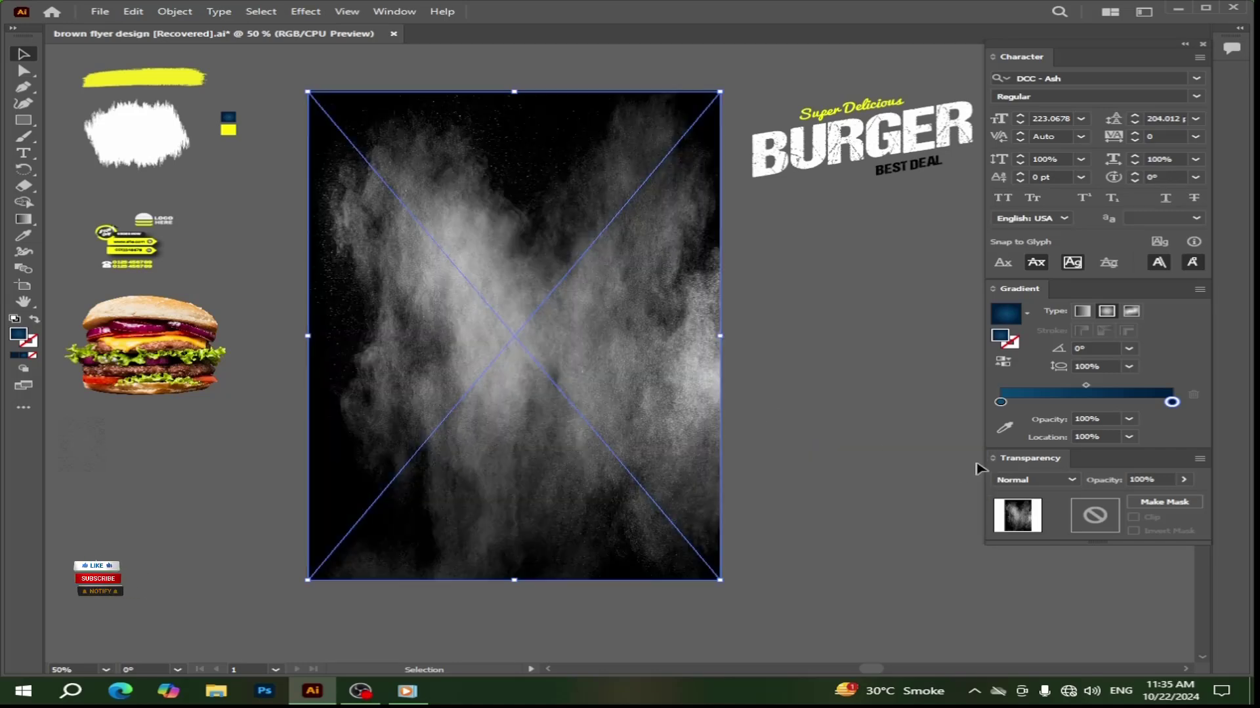
Blend the smoke texture into the blue background with Multiply mode at 26% opacity.
{"action": "left_click_drag", "start_coordinate": [1023, 457], "coordinate": [781, 217]}
{"action": "left_click", "coordinate": [790, 239]}
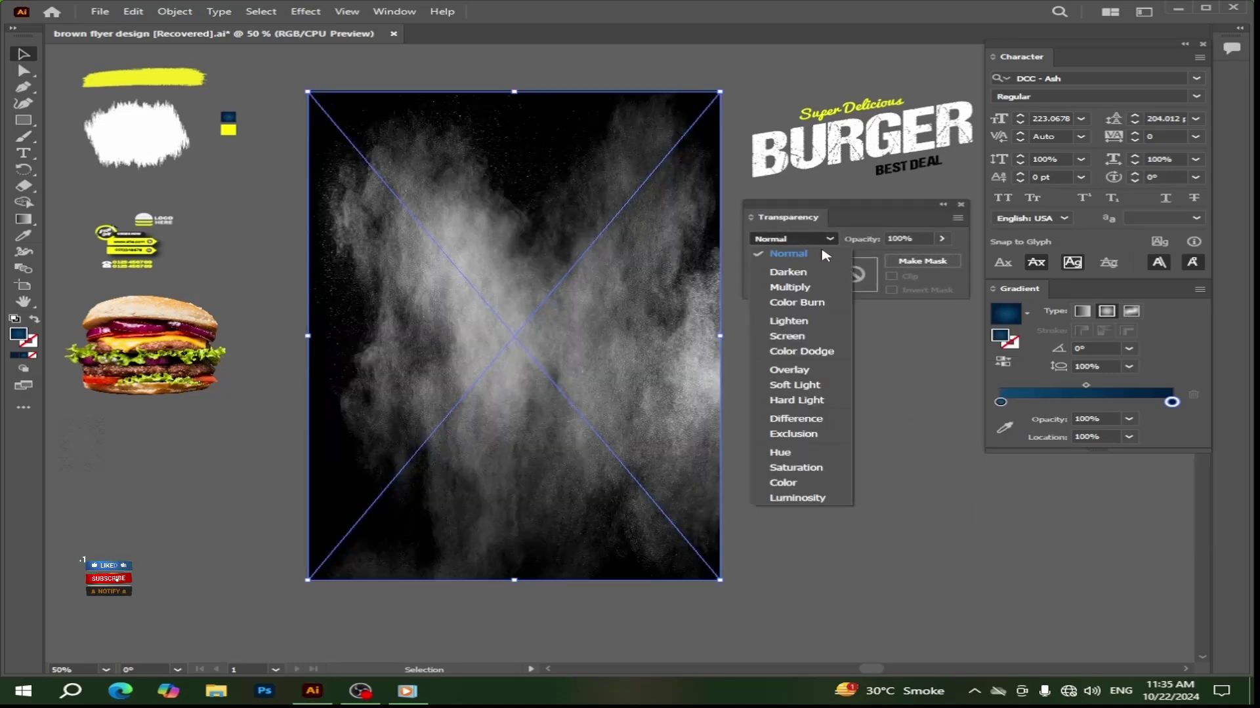
{"action": "left_click", "coordinate": [789, 287]}
{"action": "left_click", "coordinate": [942, 238]}
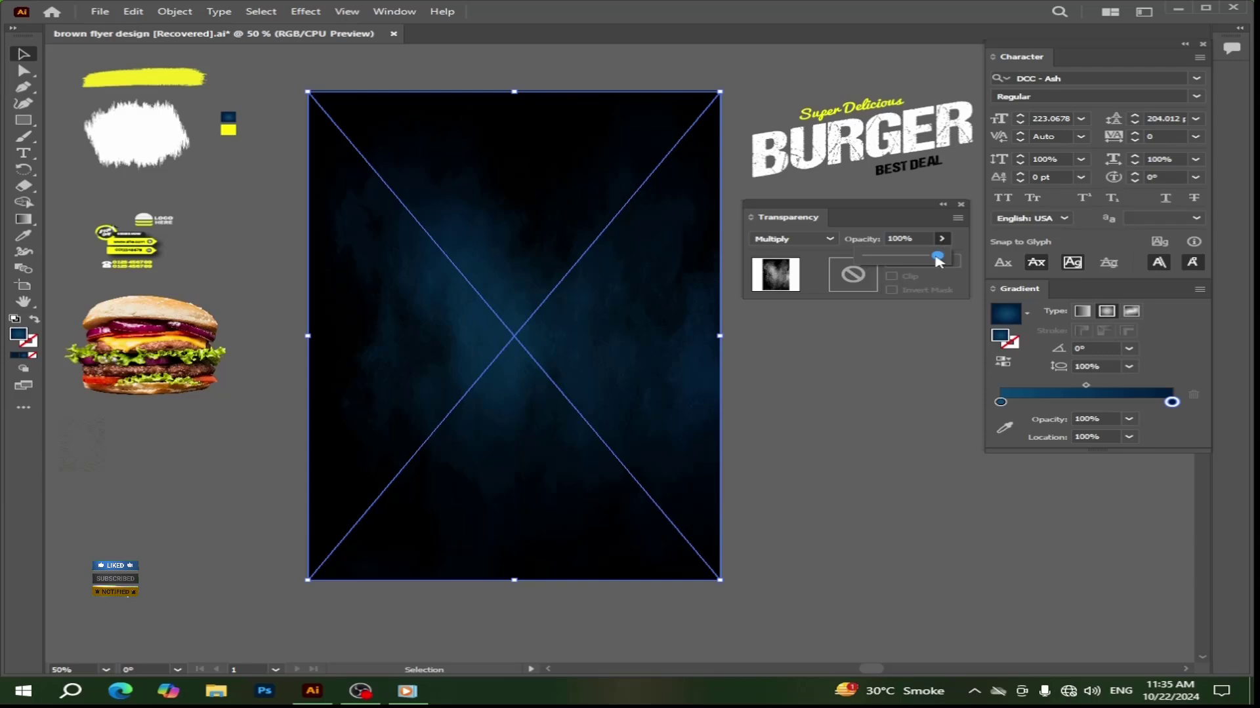
{"action": "left_click_drag", "start_coordinate": [910, 264], "coordinate": [895, 263]}
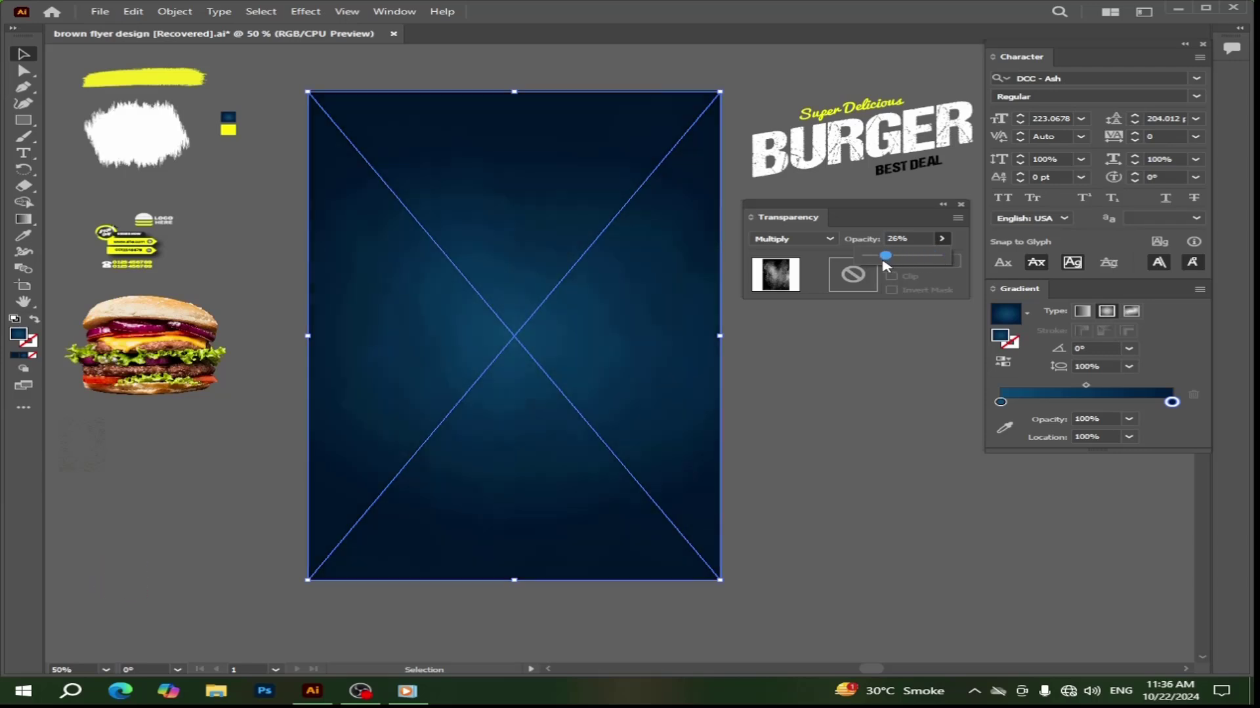
{"action": "left_click_drag", "start_coordinate": [875, 218], "coordinate": [912, 206]}
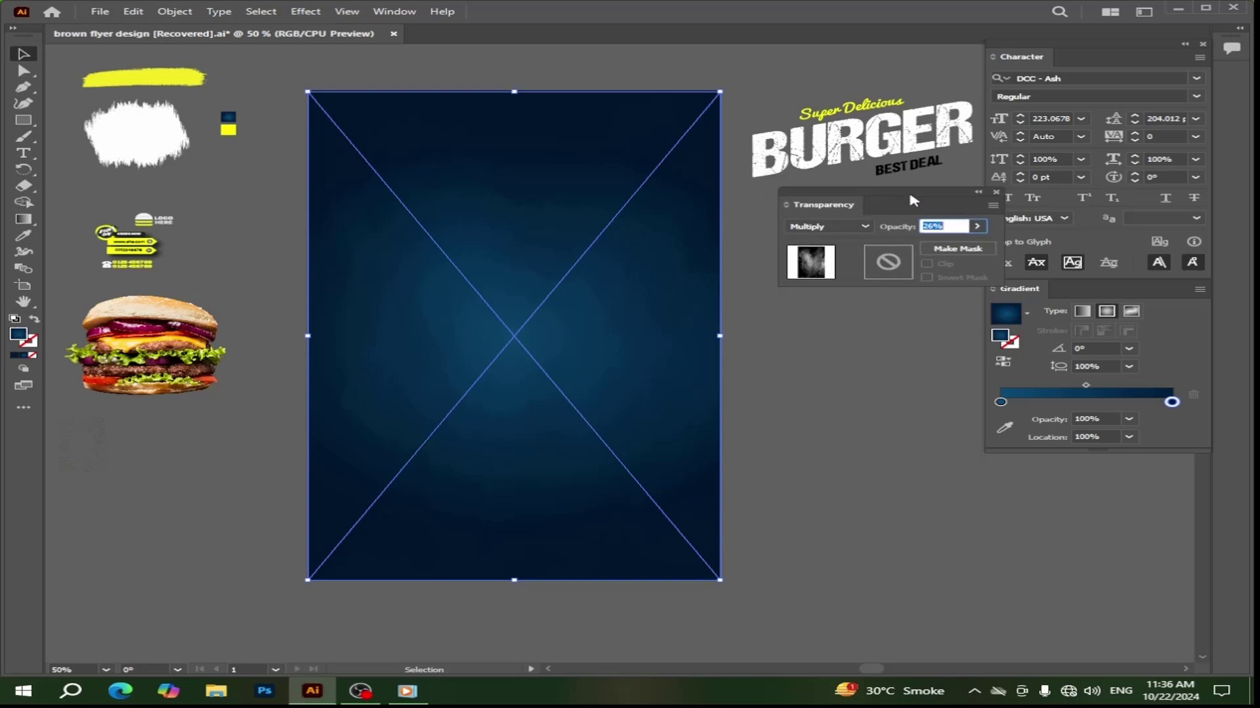
{"action": "left_click", "coordinate": [843, 325]}
Place the food line-art pattern on the flyer, scale it to cover the artboard and bring it to the front.
{"action": "left_click_drag", "start_coordinate": [97, 450], "coordinate": [347, 122]}
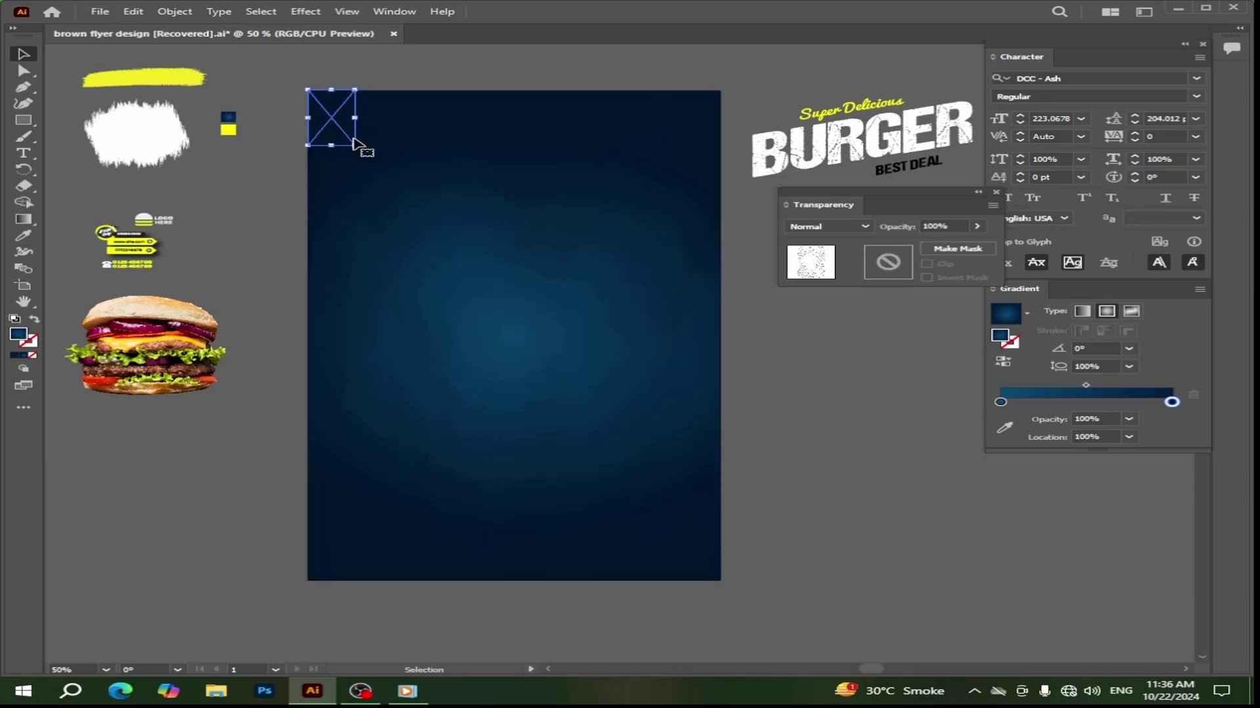
{"action": "left_click_drag", "start_coordinate": [354, 146], "coordinate": [719, 580]}
{"action": "right_click", "coordinate": [512, 282]}
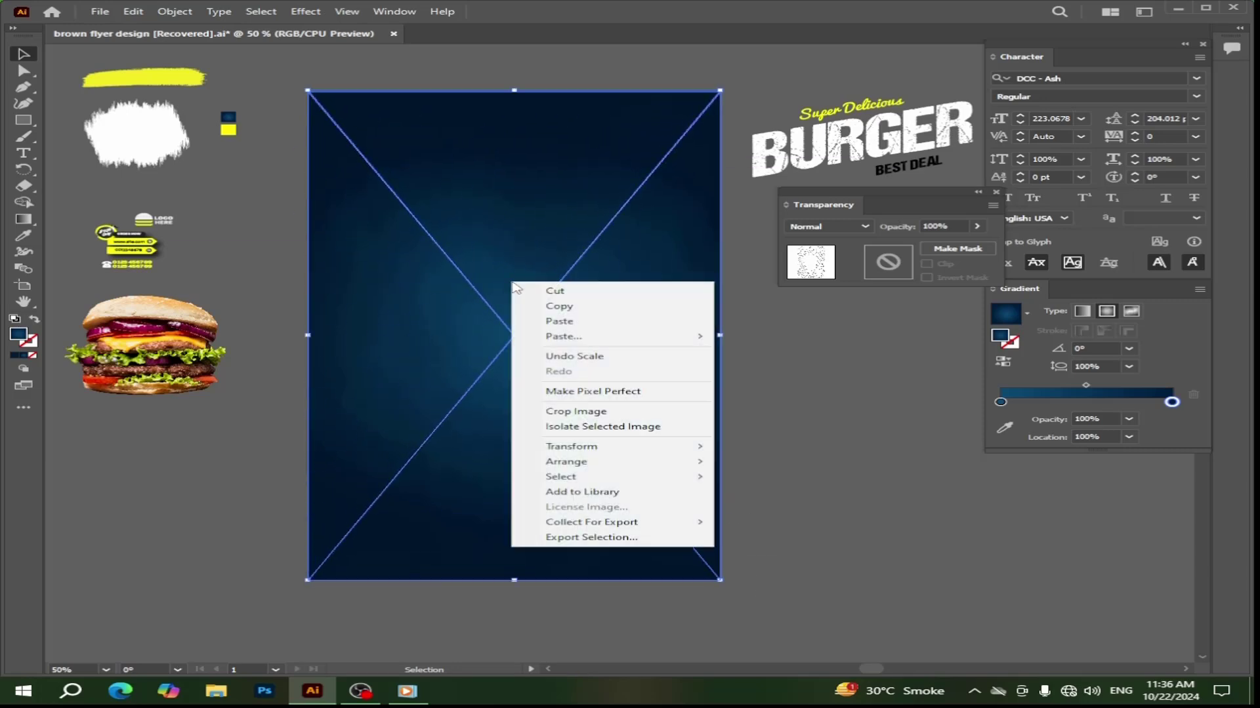
{"action": "mouse_move", "coordinate": [586, 464]}
{"action": "left_click", "coordinate": [761, 462]}
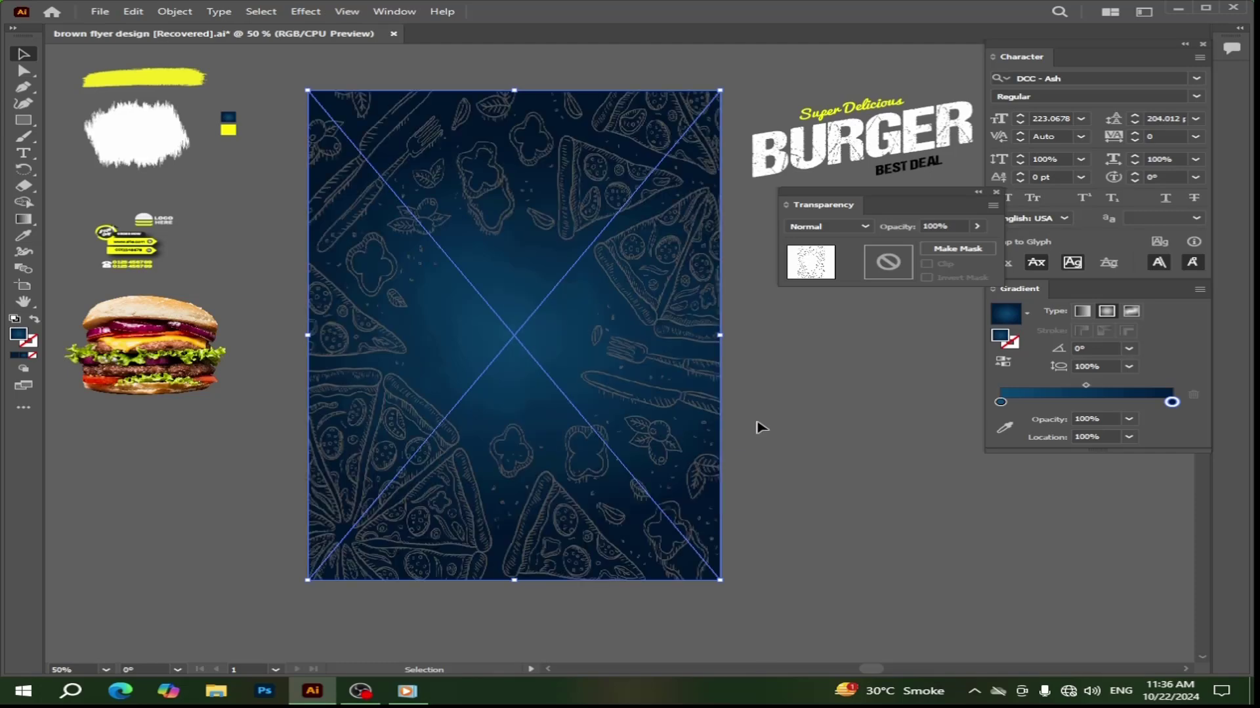
Reduce the food line-art pattern's opacity to 15%.
{"action": "left_click", "coordinate": [976, 227]}
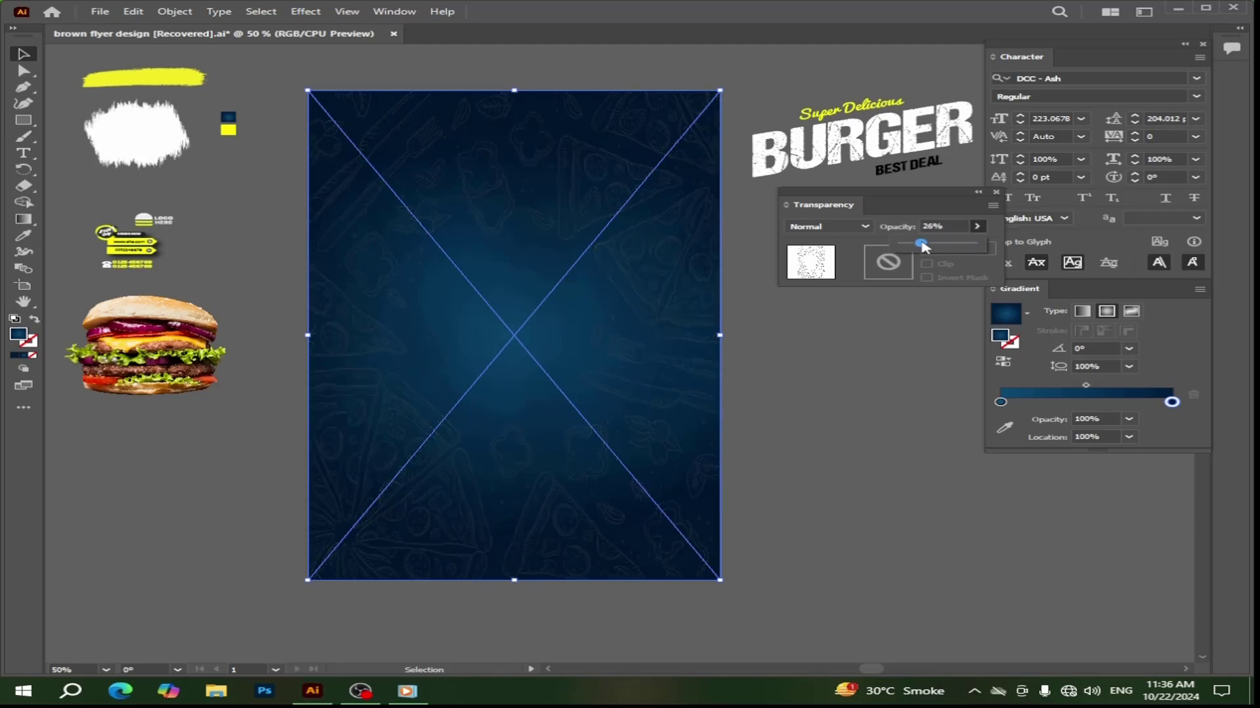
{"action": "left_click_drag", "start_coordinate": [922, 243], "coordinate": [914, 243]}
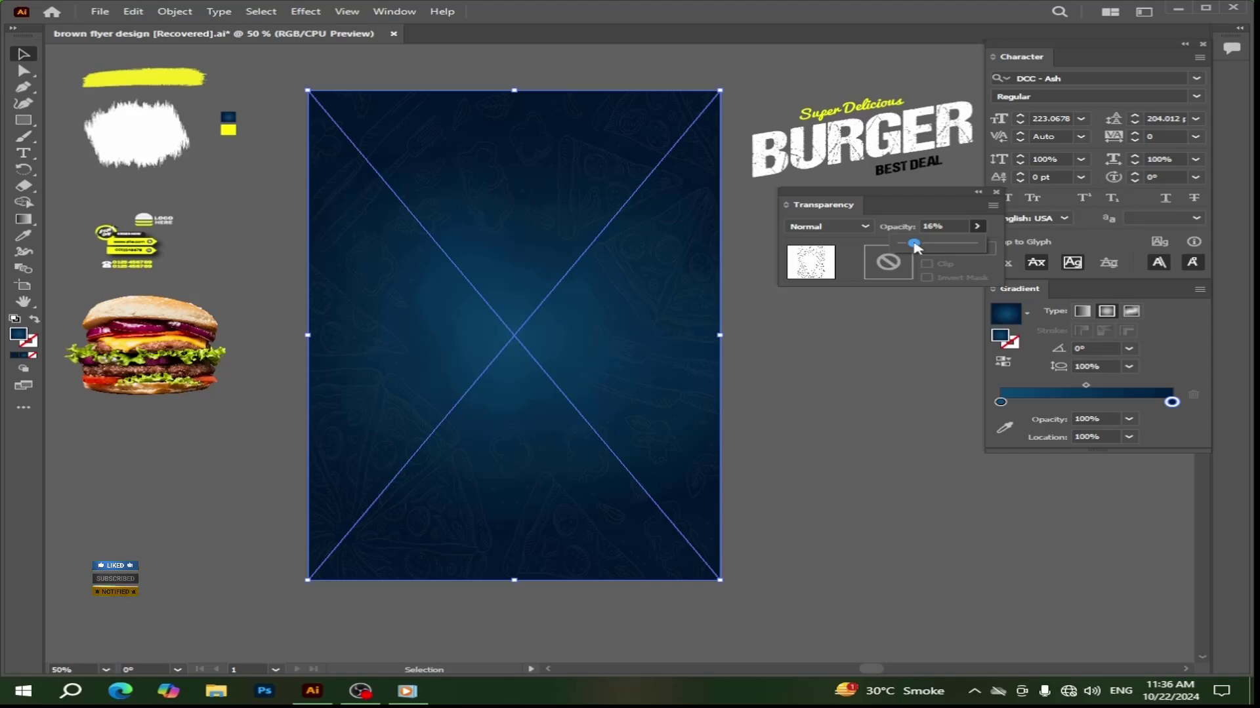
{"action": "left_click_drag", "start_coordinate": [914, 243], "coordinate": [913, 242]}
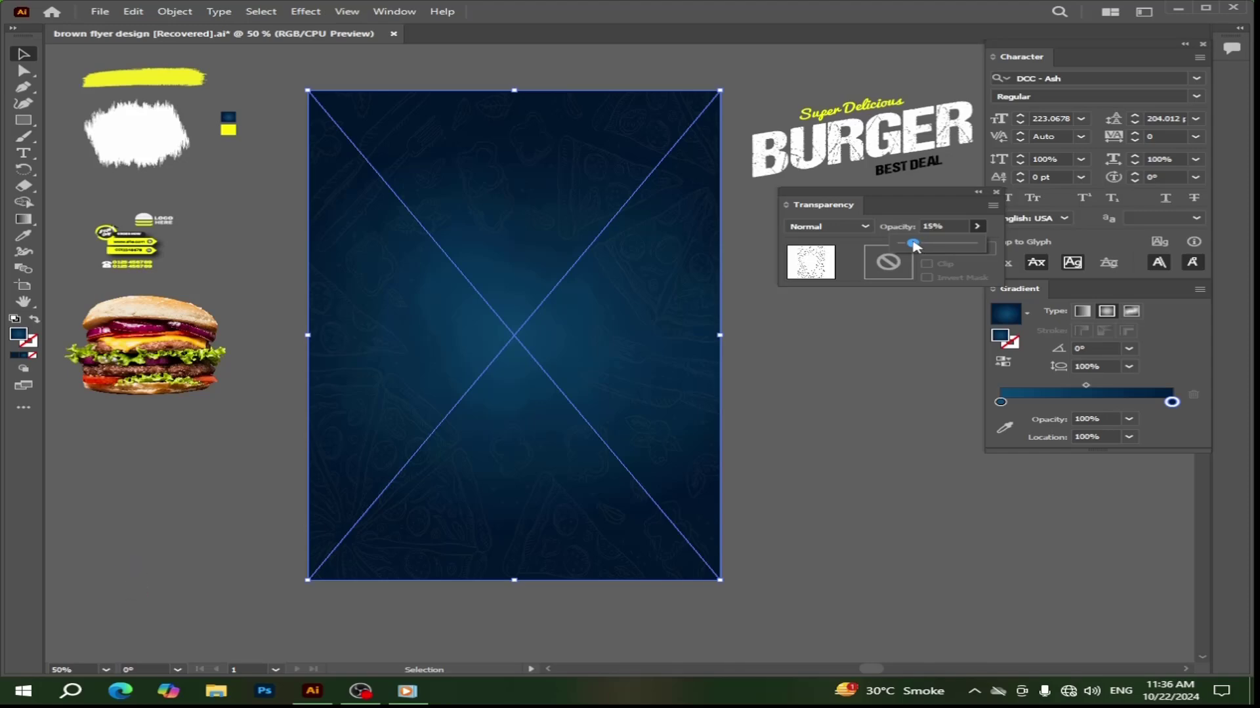
{"action": "left_click", "coordinate": [864, 343]}
Lock all the flyer's background artwork and collapse the floating Transparency controls beside the artboard.
{"action": "left_click_drag", "start_coordinate": [774, 439], "coordinate": [543, 309]}
{"action": "left_click", "coordinate": [174, 11]}
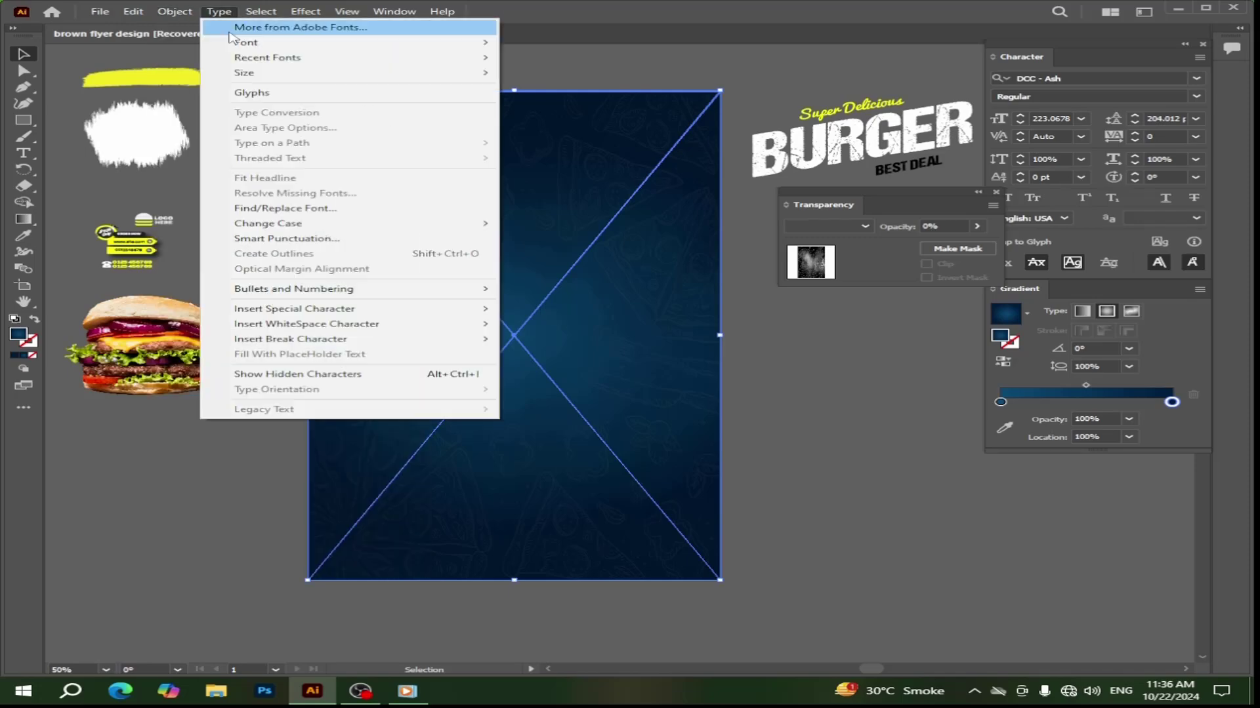
{"action": "mouse_move", "coordinate": [203, 110]}
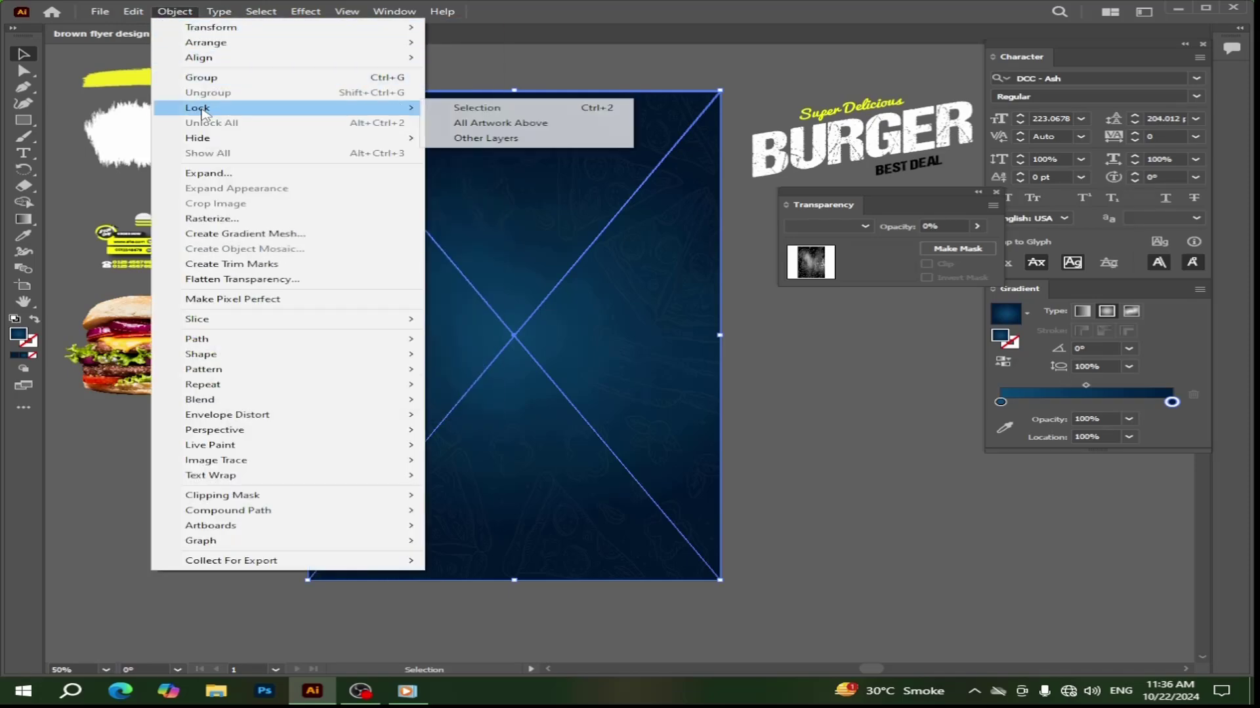
{"action": "left_click", "coordinate": [457, 109]}
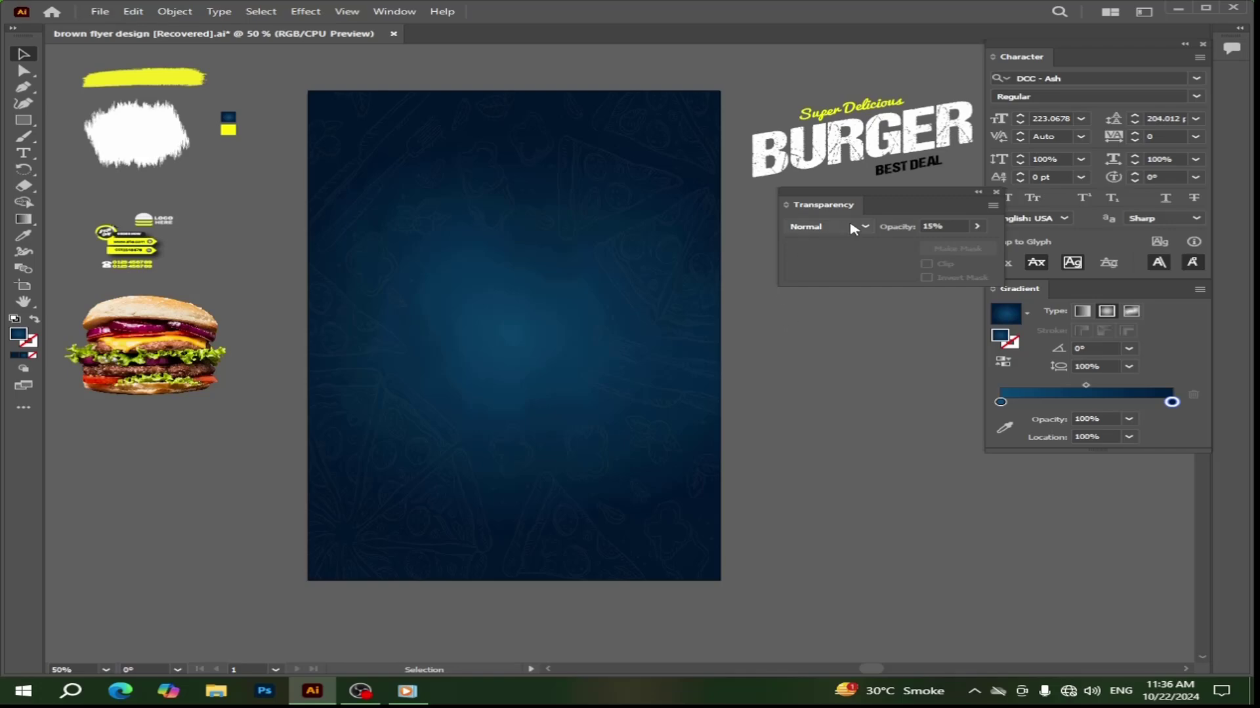
{"action": "left_click", "coordinate": [978, 193]}
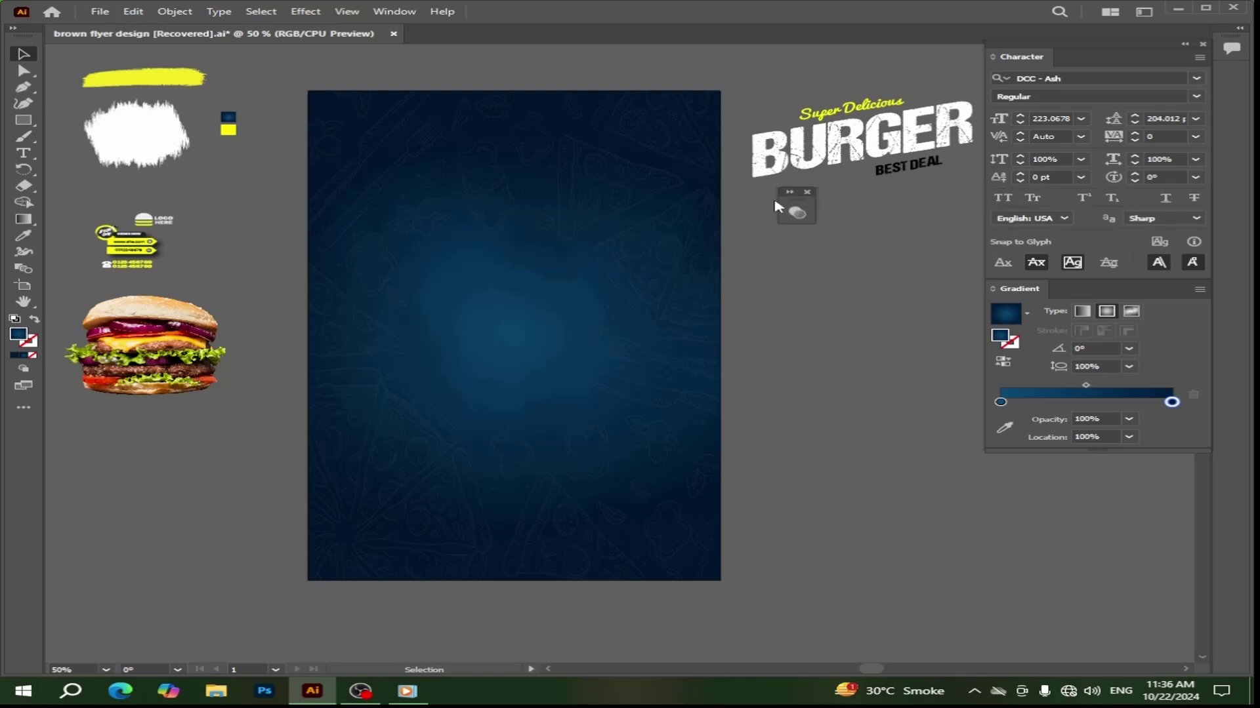
{"action": "left_click_drag", "start_coordinate": [790, 208], "coordinate": [916, 244]}
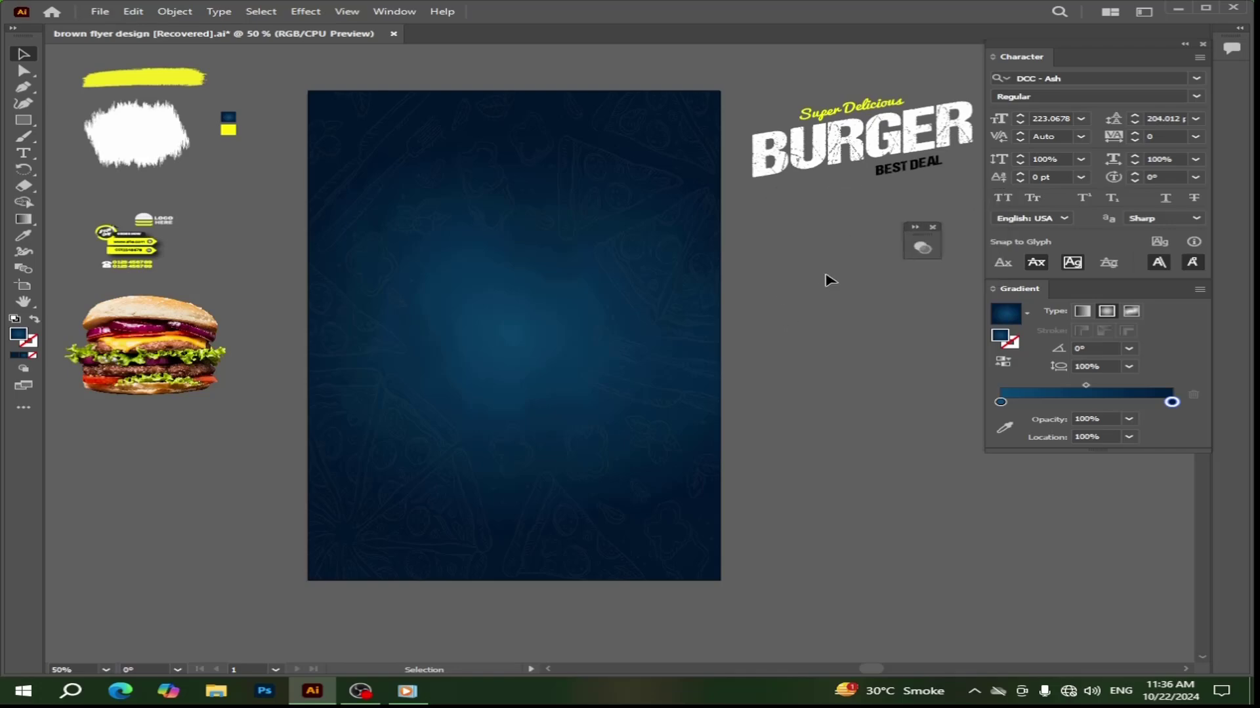
Move the white brush stroke onto the flyer, bring it to the front and enlarge it to nearly the artboard's width.
{"action": "mouse_move", "coordinate": [119, 139]}
{"action": "left_mouse_down"}
{"action": "mouse_move", "coordinate": [395, 281]}
{"action": "mouse_move", "coordinate": [436, 278]}
{"action": "left_mouse_up"}
{"action": "right_click", "coordinate": [435, 279]}
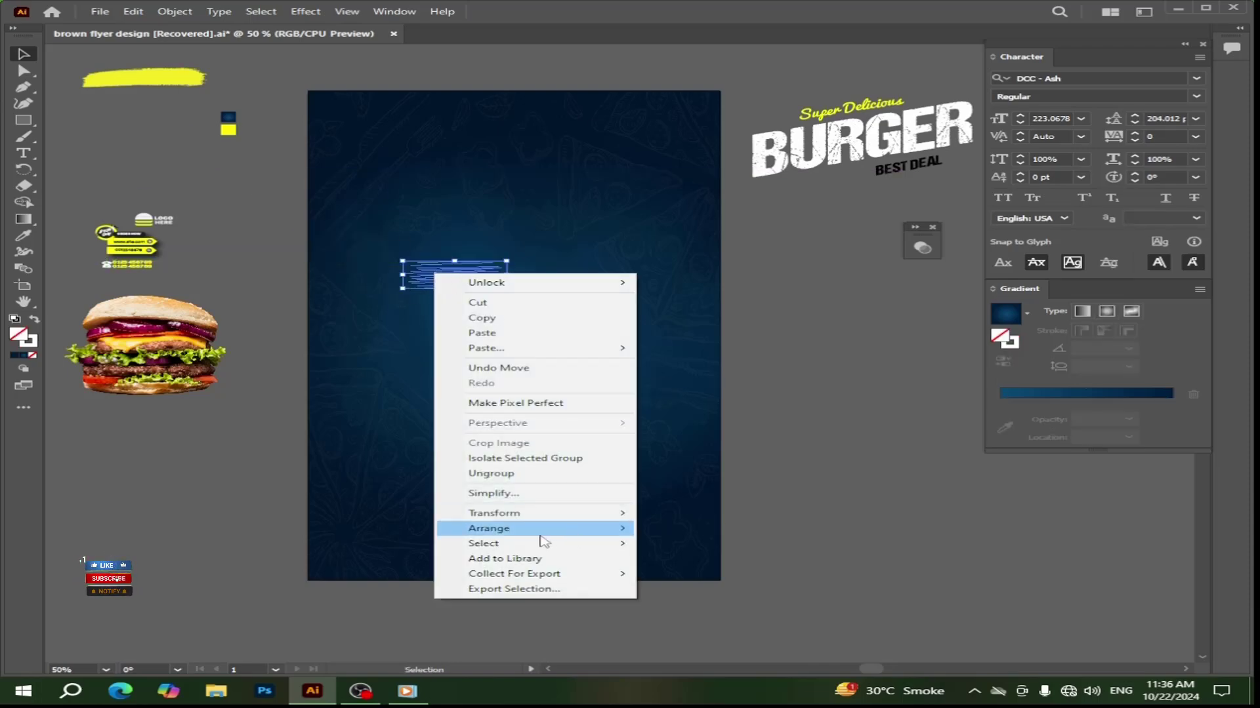
{"action": "mouse_move", "coordinate": [534, 527]}
{"action": "left_click", "coordinate": [678, 526]}
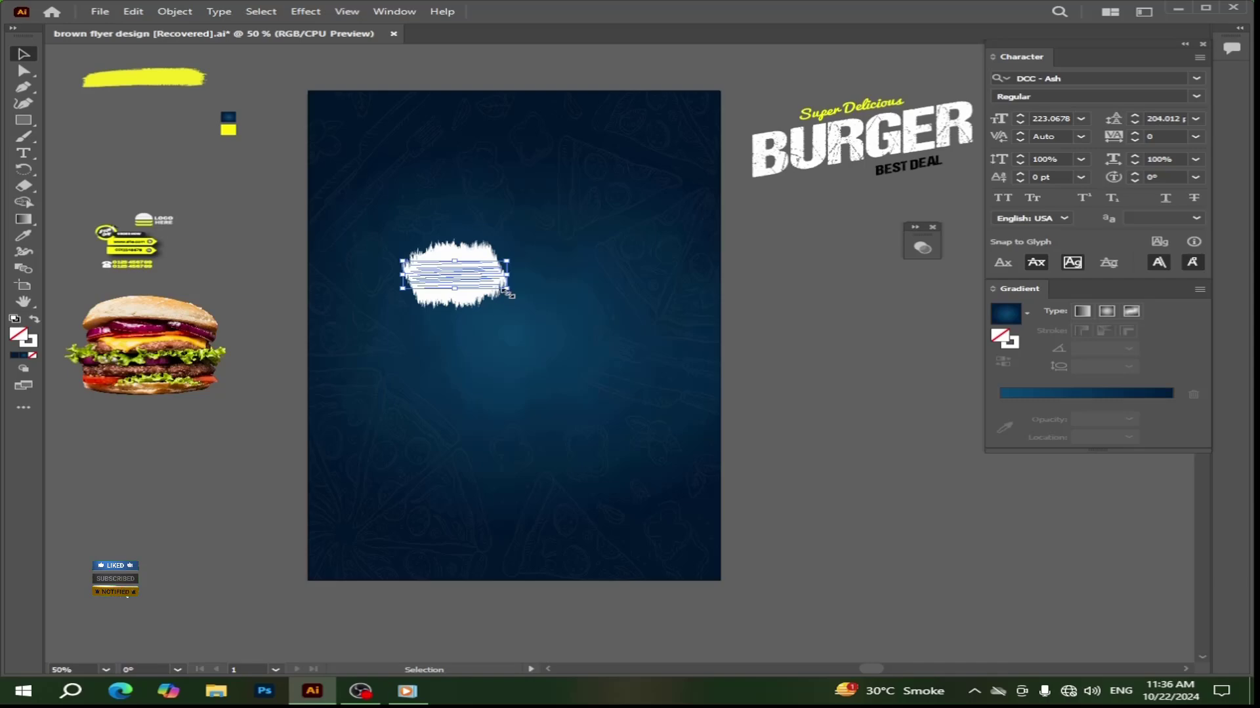
{"action": "mouse_move", "coordinate": [505, 289]}
{"action": "left_mouse_down"}
{"action": "mouse_move", "coordinate": [564, 293]}
{"action": "mouse_move", "coordinate": [648, 328]}
{"action": "left_mouse_up"}
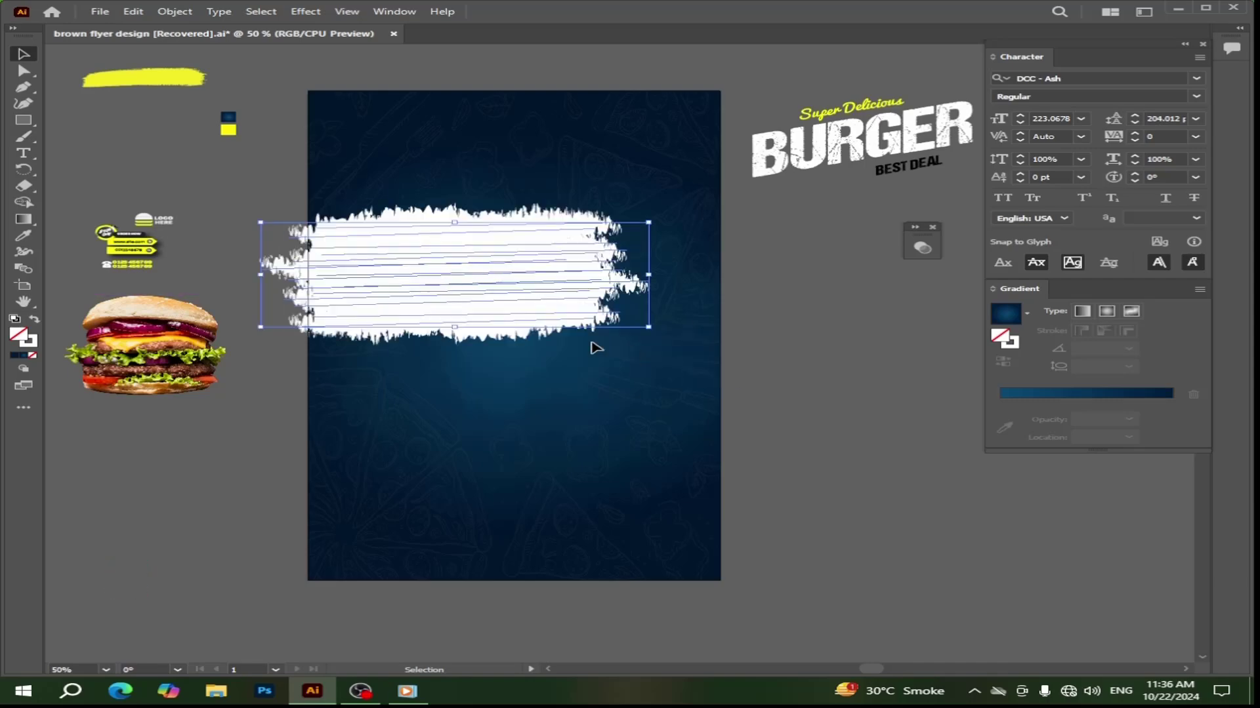
Rotate the white brush stroke to a downward diagonal, enlarge it and position it across the flyer's lower-left corner.
{"action": "mouse_move", "coordinate": [518, 287]}
{"action": "left_mouse_down"}
{"action": "mouse_move", "coordinate": [520, 416]}
{"action": "mouse_move", "coordinate": [510, 404]}
{"action": "left_mouse_up"}
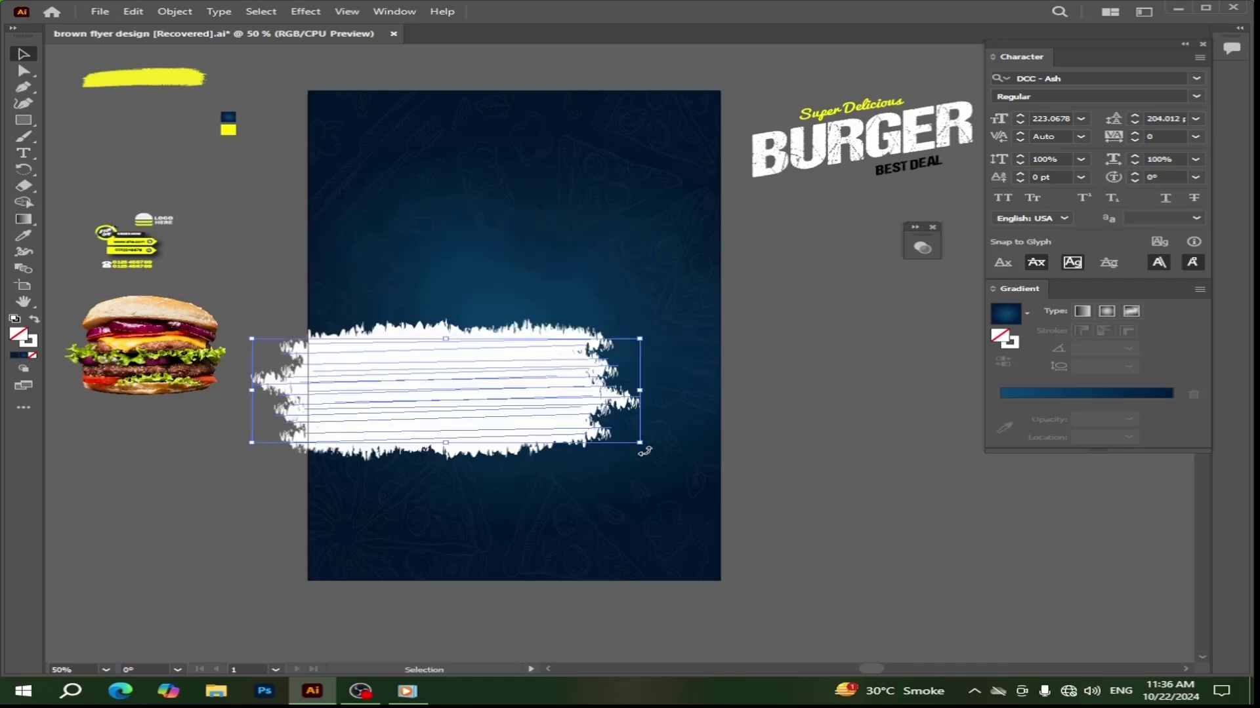
{"action": "left_click_drag", "start_coordinate": [645, 451], "coordinate": [570, 591]}
{"action": "mouse_move", "coordinate": [464, 431]}
{"action": "left_mouse_down"}
{"action": "mouse_move", "coordinate": [400, 501]}
{"action": "mouse_move", "coordinate": [379, 489]}
{"action": "mouse_move", "coordinate": [389, 455]}
{"action": "left_mouse_up"}
{"action": "mouse_move", "coordinate": [527, 563]}
{"action": "left_mouse_down"}
{"action": "mouse_move", "coordinate": [652, 613]}
{"action": "mouse_move", "coordinate": [605, 617]}
{"action": "left_mouse_up"}
{"action": "mouse_move", "coordinate": [414, 492]}
{"action": "left_mouse_down"}
{"action": "mouse_move", "coordinate": [422, 534]}
{"action": "mouse_move", "coordinate": [402, 500]}
{"action": "mouse_move", "coordinate": [411, 516]}
{"action": "mouse_move", "coordinate": [425, 506]}
{"action": "left_mouse_up"}
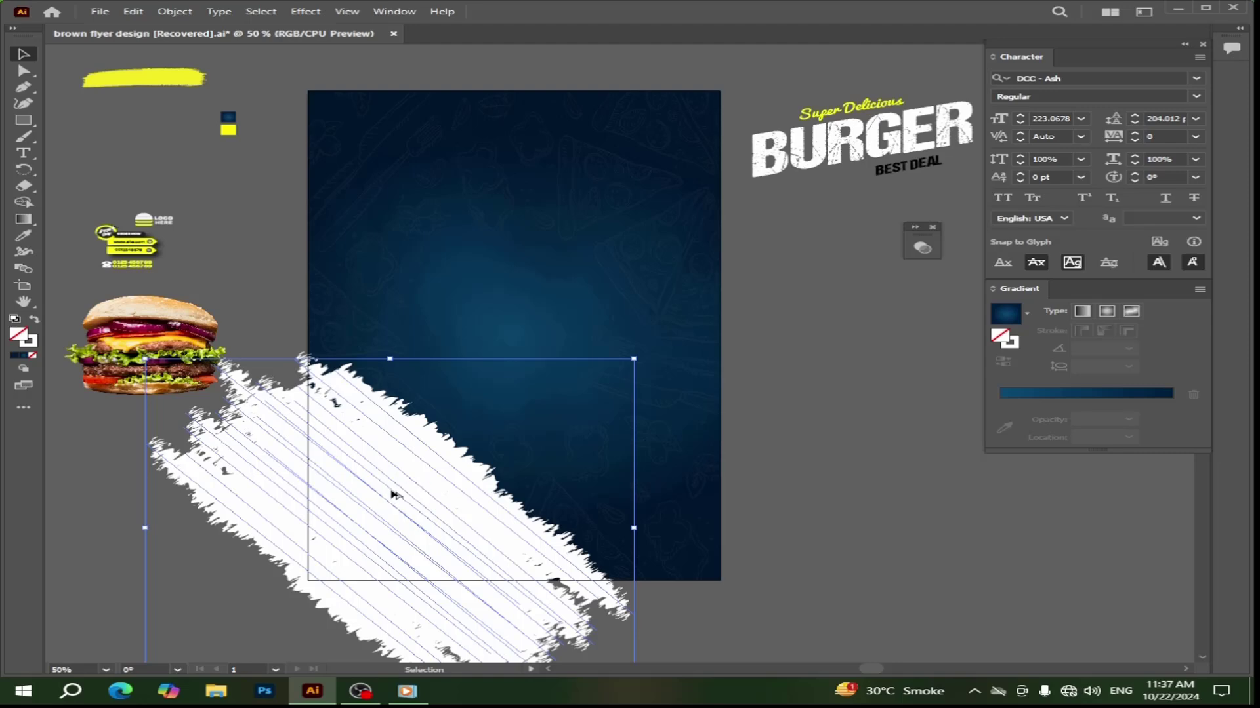
{"action": "left_click_drag", "start_coordinate": [392, 494], "coordinate": [389, 480]}
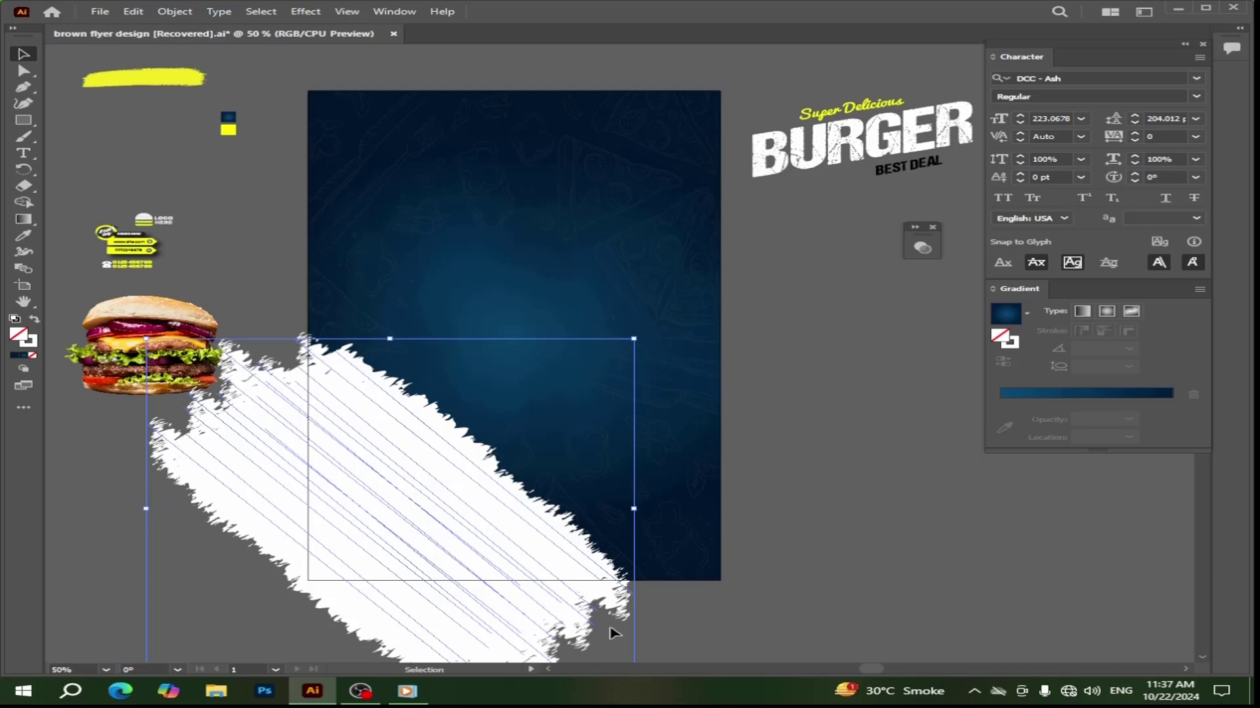
{"action": "left_click_drag", "start_coordinate": [528, 617], "coordinate": [527, 618]}
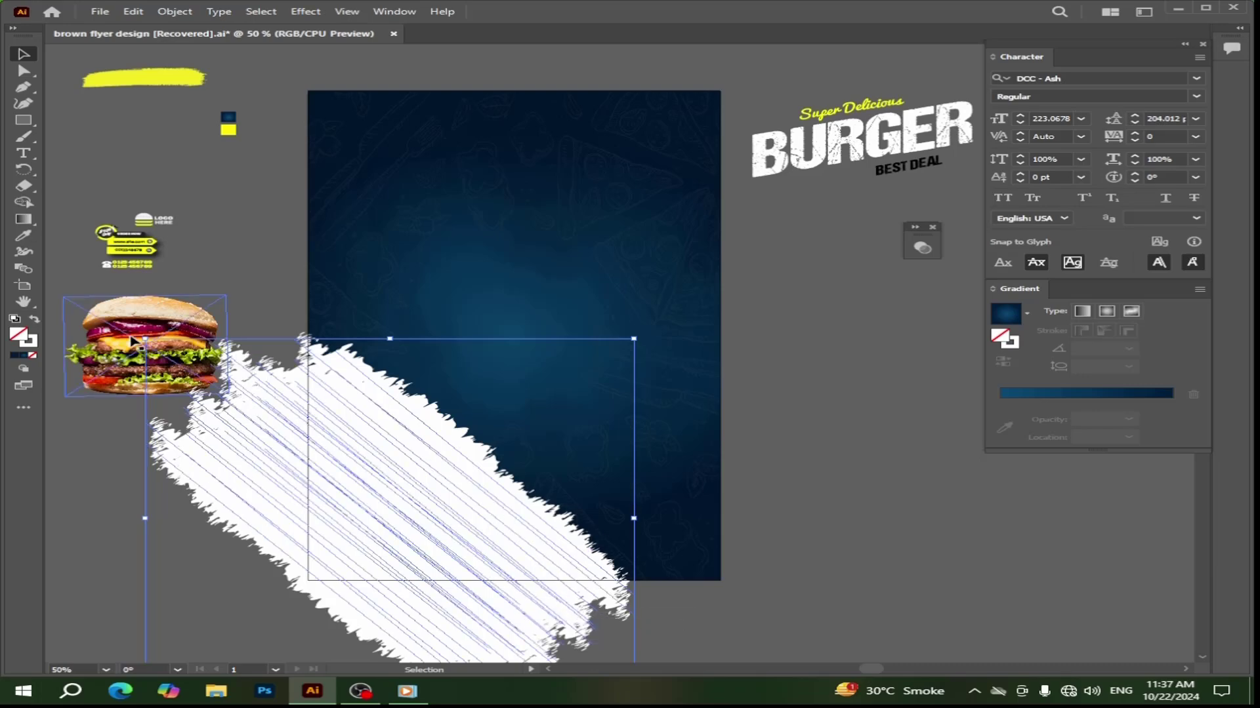
{"action": "left_click_drag", "start_coordinate": [145, 339], "coordinate": [123, 322]}
{"action": "mouse_move", "coordinate": [411, 491]}
{"action": "left_mouse_down"}
{"action": "mouse_move", "coordinate": [410, 508]}
{"action": "mouse_move", "coordinate": [385, 482]}
{"action": "mouse_move", "coordinate": [427, 486]}
{"action": "mouse_move", "coordinate": [394, 484]}
{"action": "left_mouse_up"}
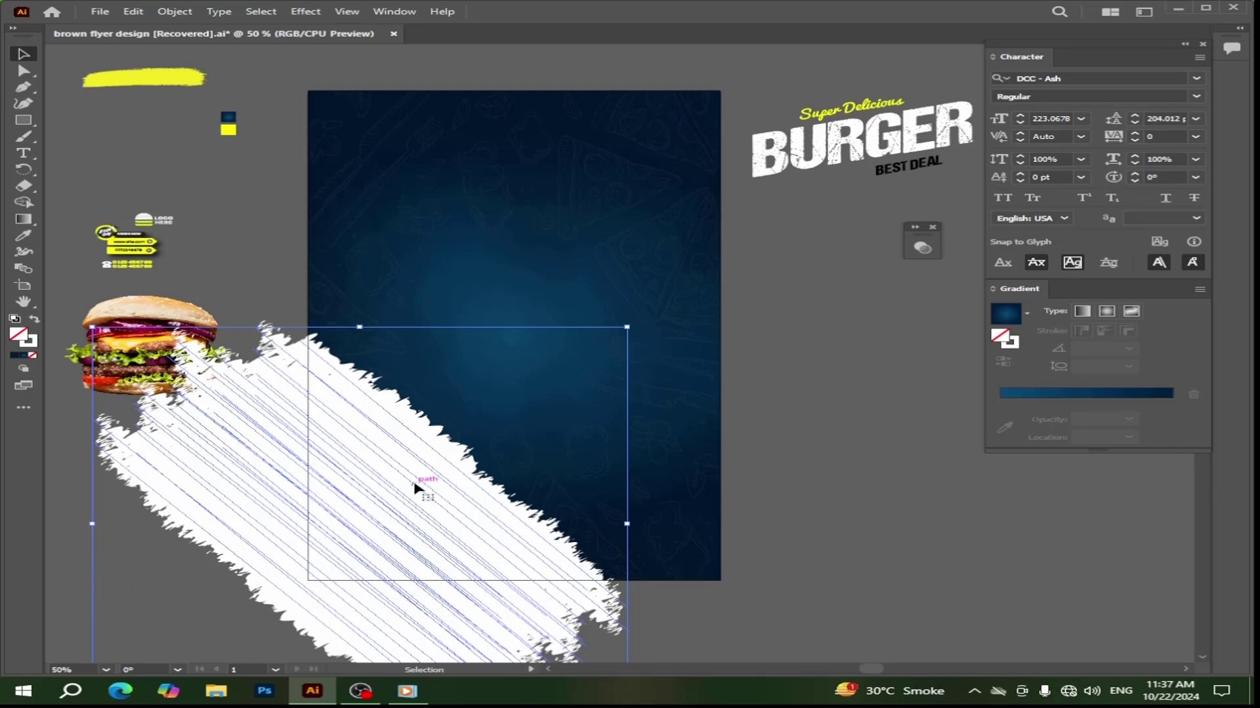
Duplicate the diagonal brush stroke, scale the copy to about half size and place it over the flyer's upper-right corner.
{"action": "mouse_move", "coordinate": [414, 487]}
{"action": "left_mouse_down"}
{"action": "mouse_move", "coordinate": [599, 372]}
{"action": "mouse_move", "coordinate": [700, 270]}
{"action": "mouse_move", "coordinate": [702, 281]}
{"action": "left_mouse_up"}
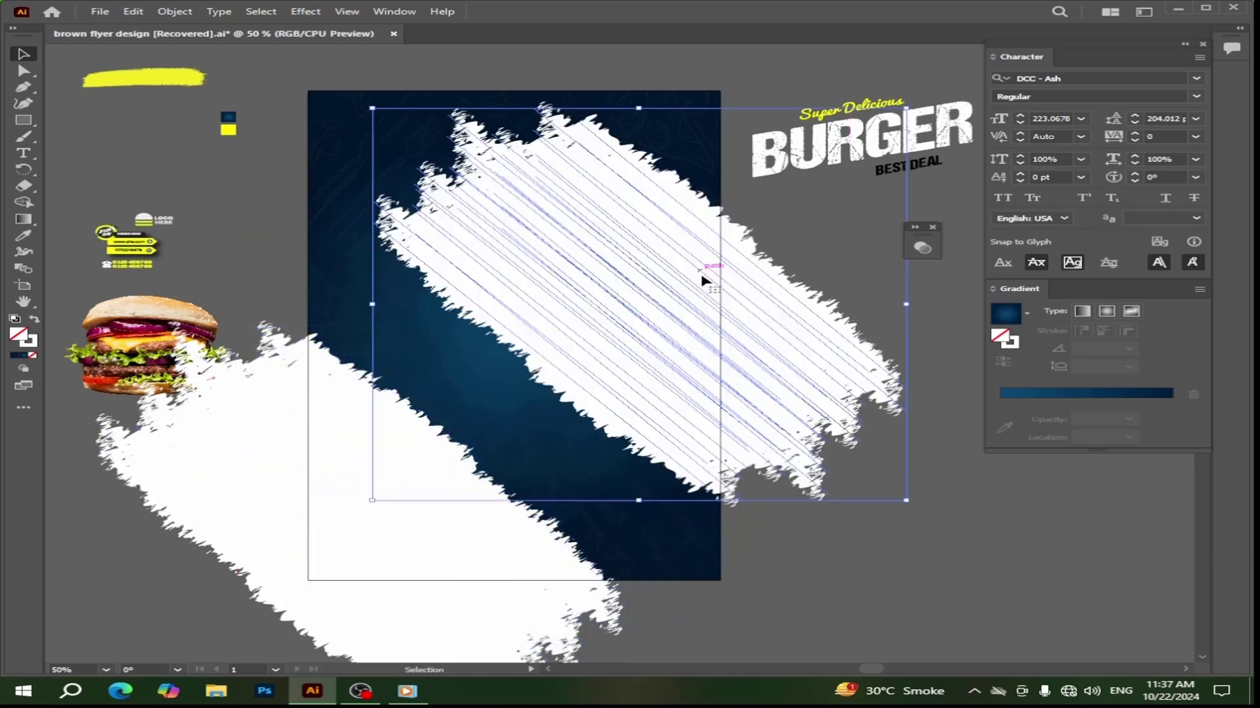
{"action": "mouse_move", "coordinate": [374, 109]}
{"action": "left_mouse_down"}
{"action": "mouse_move", "coordinate": [479, 172]}
{"action": "mouse_move", "coordinate": [516, 214]}
{"action": "left_mouse_up"}
{"action": "left_click_drag", "start_coordinate": [627, 302], "coordinate": [692, 110]}
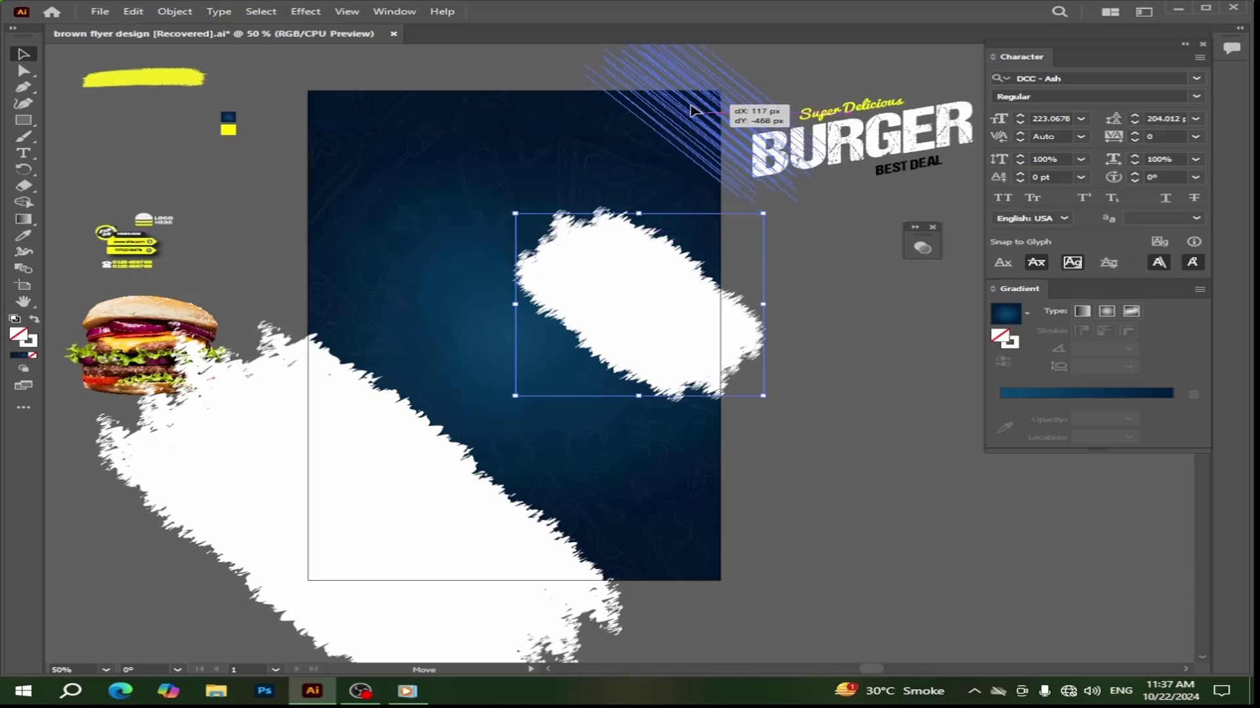
{"action": "left_click_drag", "start_coordinate": [703, 164], "coordinate": [755, 159]}
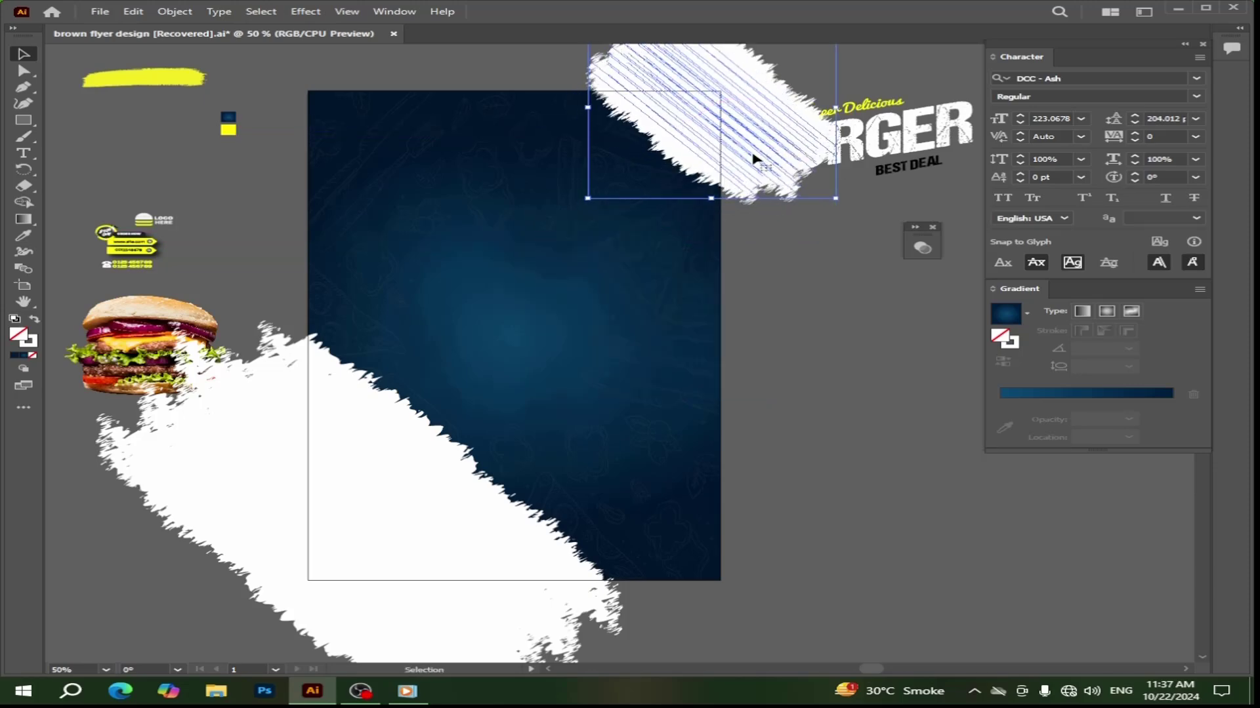
{"action": "left_click", "coordinate": [774, 266]}
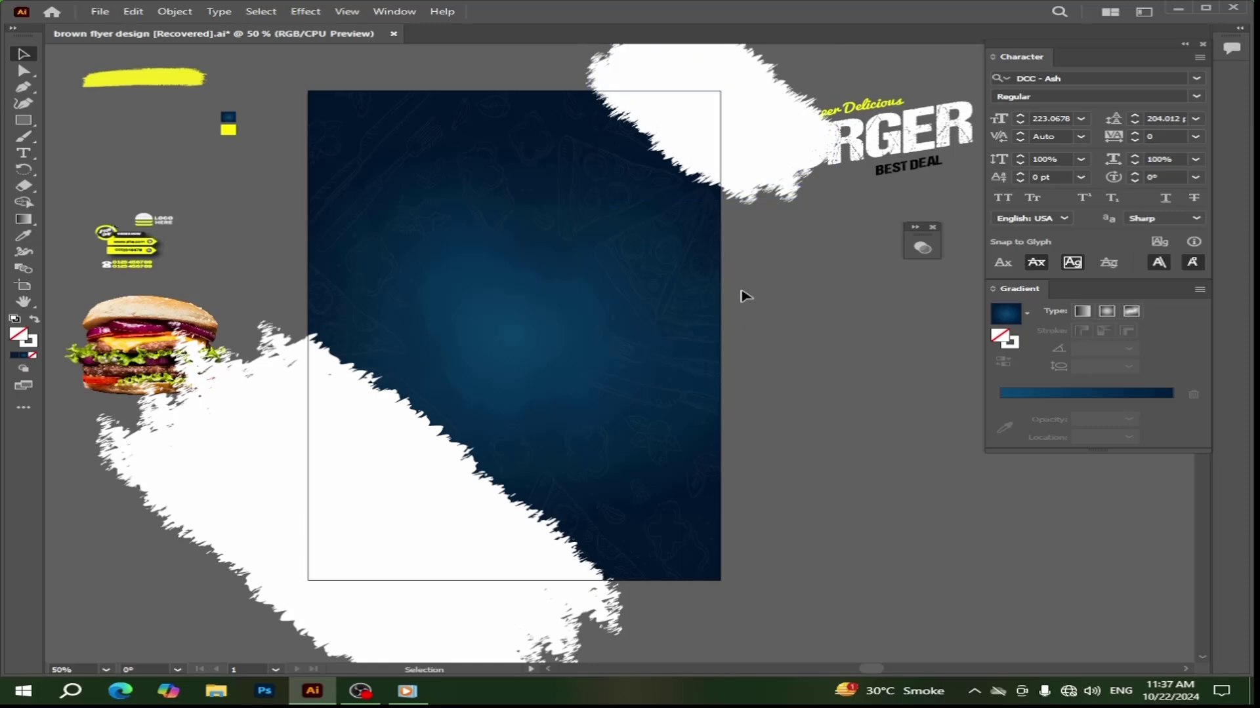
Move the burger image onto the flyer, bring it to the front, enlarge it and centre it on the artboard.
{"action": "left_click_drag", "start_coordinate": [135, 326], "coordinate": [502, 282]}
{"action": "right_click", "coordinate": [505, 279]}
{"action": "mouse_move", "coordinate": [601, 479]}
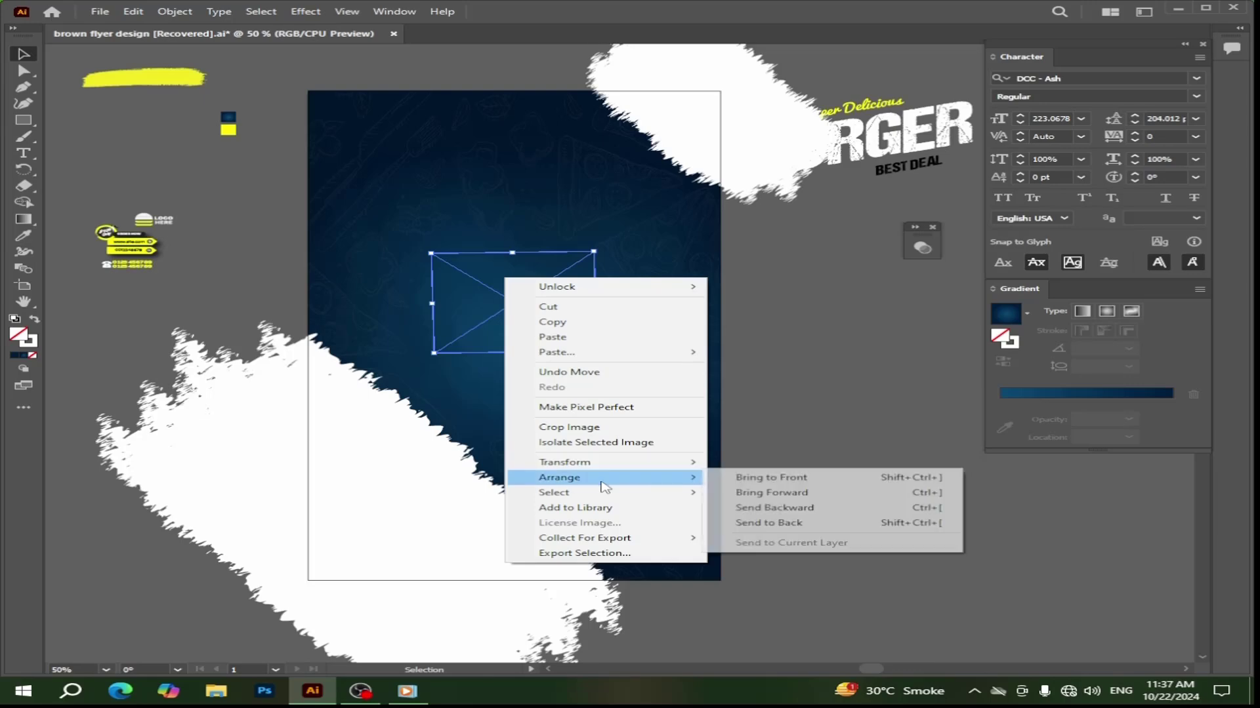
{"action": "left_click", "coordinate": [735, 477]}
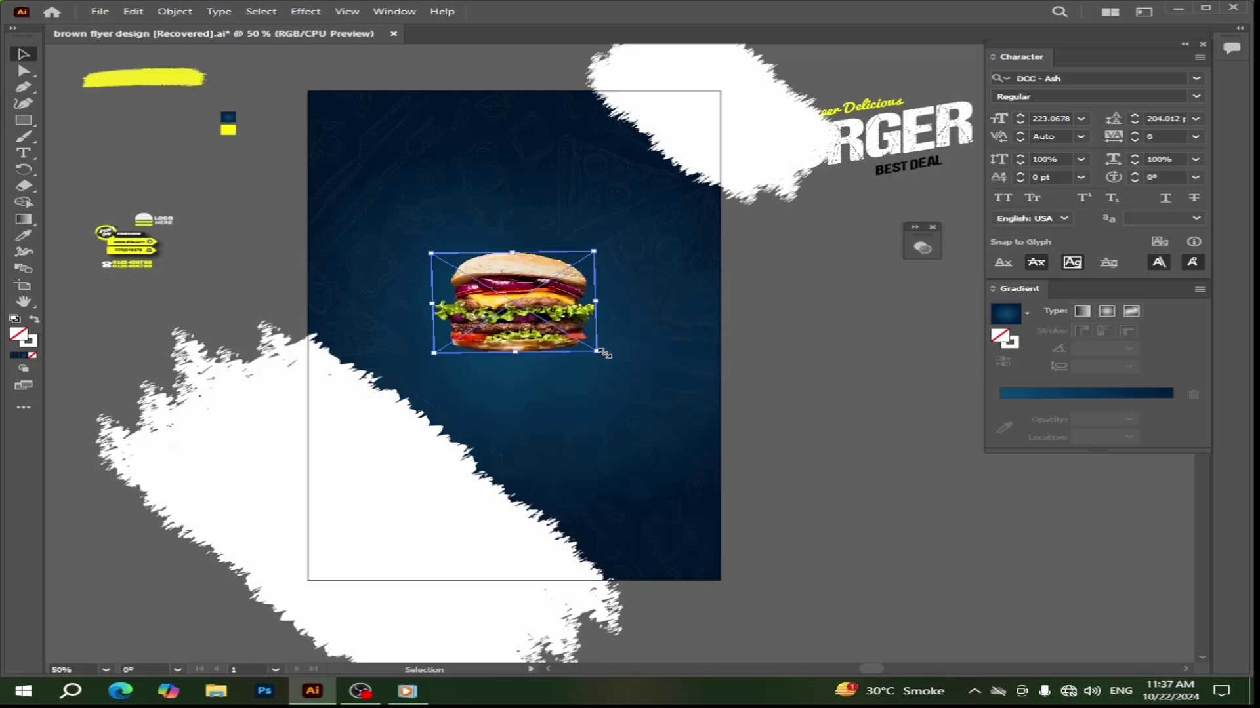
{"action": "left_click_drag", "start_coordinate": [601, 353], "coordinate": [685, 402]}
{"action": "left_click_drag", "start_coordinate": [561, 344], "coordinate": [544, 390]}
{"action": "left_click", "coordinate": [866, 363]}
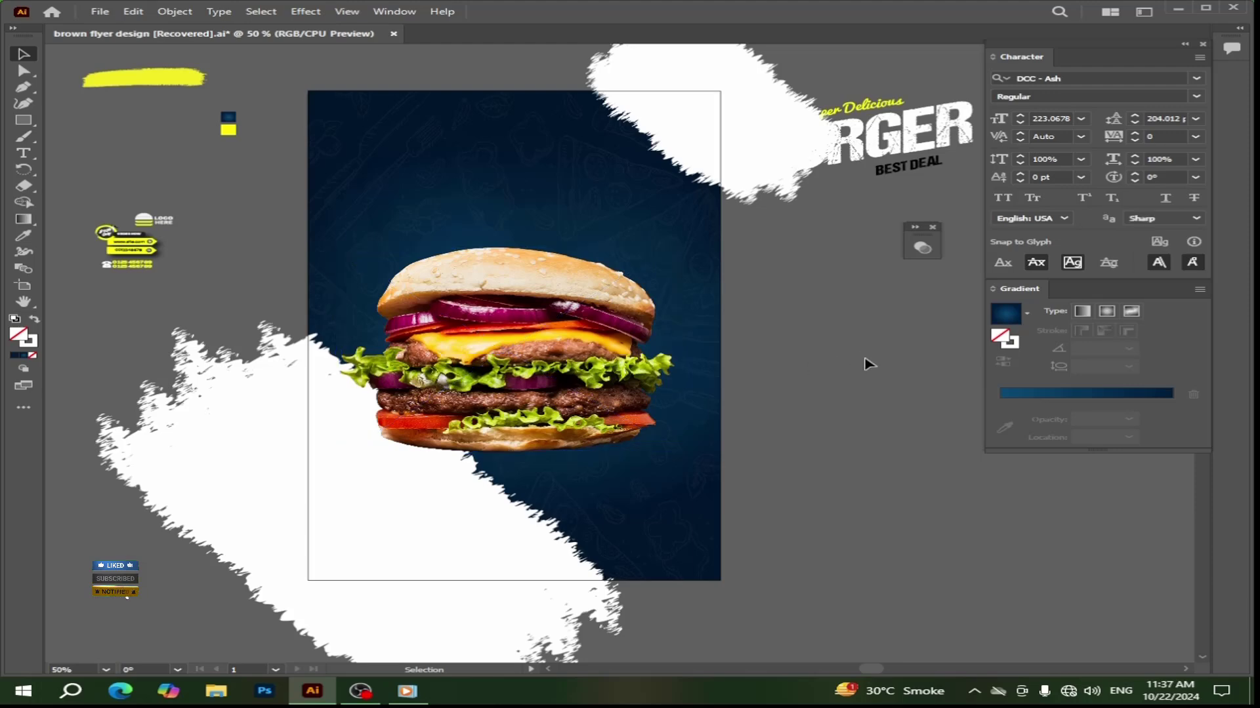
Draw an ellipse on the empty canvas beside the flyer and give it a white fill with no stroke.
{"action": "left_click_drag", "start_coordinate": [23, 120], "coordinate": [98, 139]}
{"action": "left_click_drag", "start_coordinate": [778, 268], "coordinate": [959, 395]}
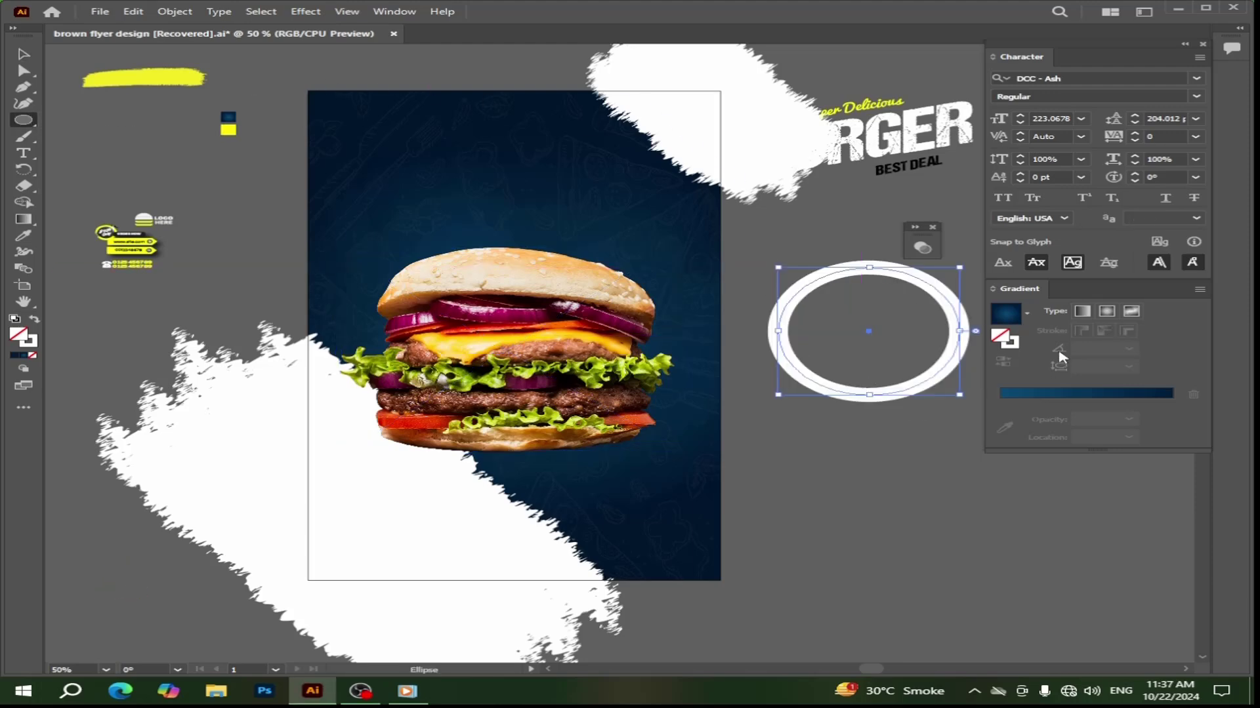
{"action": "left_click", "coordinate": [34, 318]}
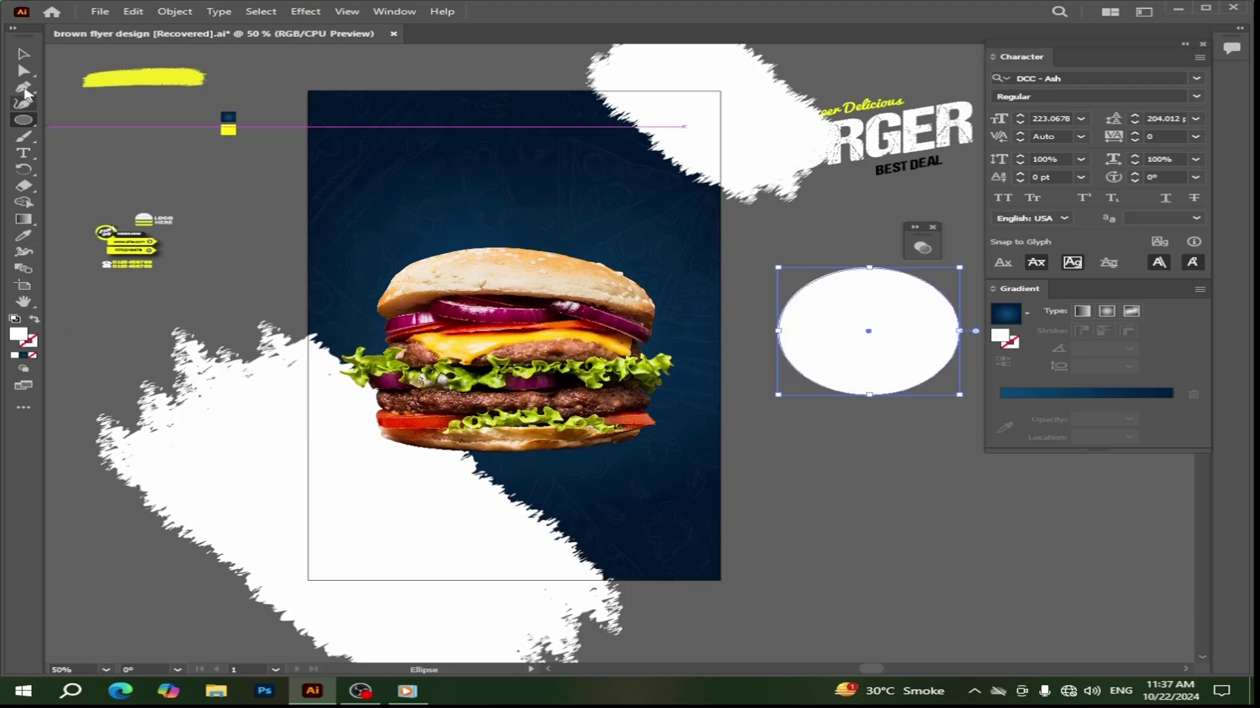
{"action": "left_click", "coordinate": [21, 56]}
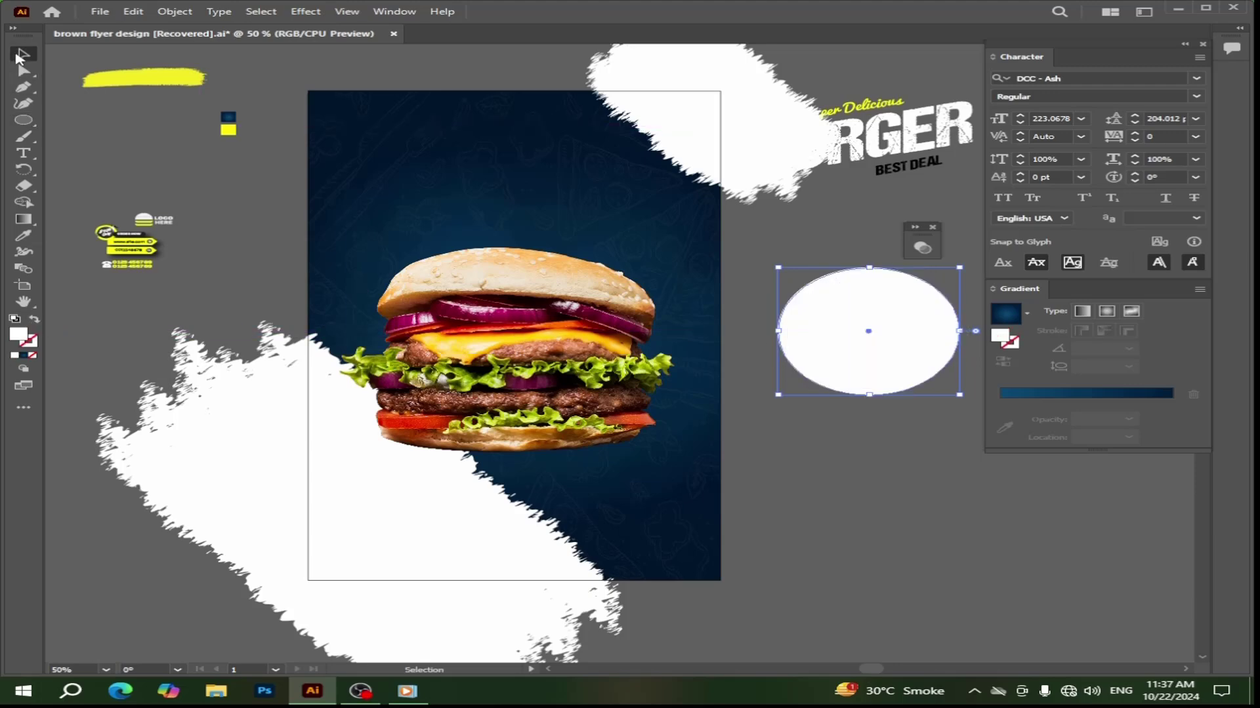
Fill the ellipse with a radial black-and-white gradient, reversed to be black at the centre and white at the edge.
{"action": "left_click", "coordinate": [1027, 315]}
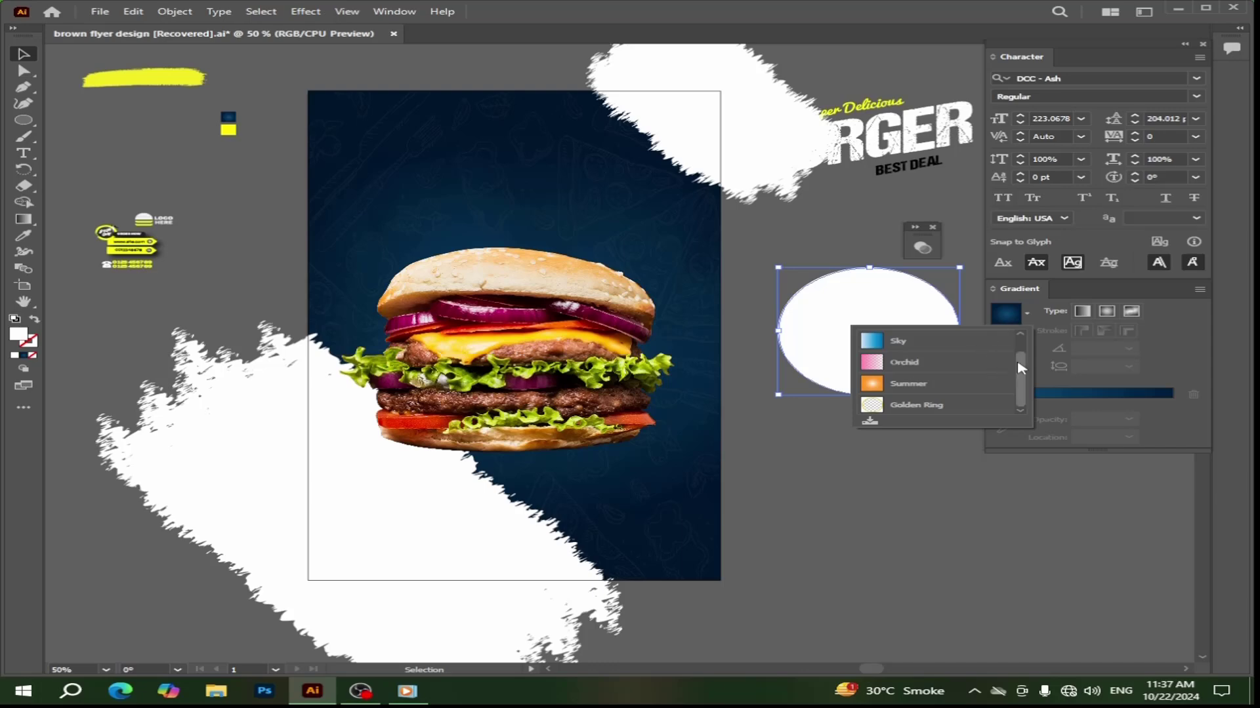
{"action": "left_click_drag", "start_coordinate": [1021, 367], "coordinate": [1027, 357]}
{"action": "left_click", "coordinate": [949, 352]}
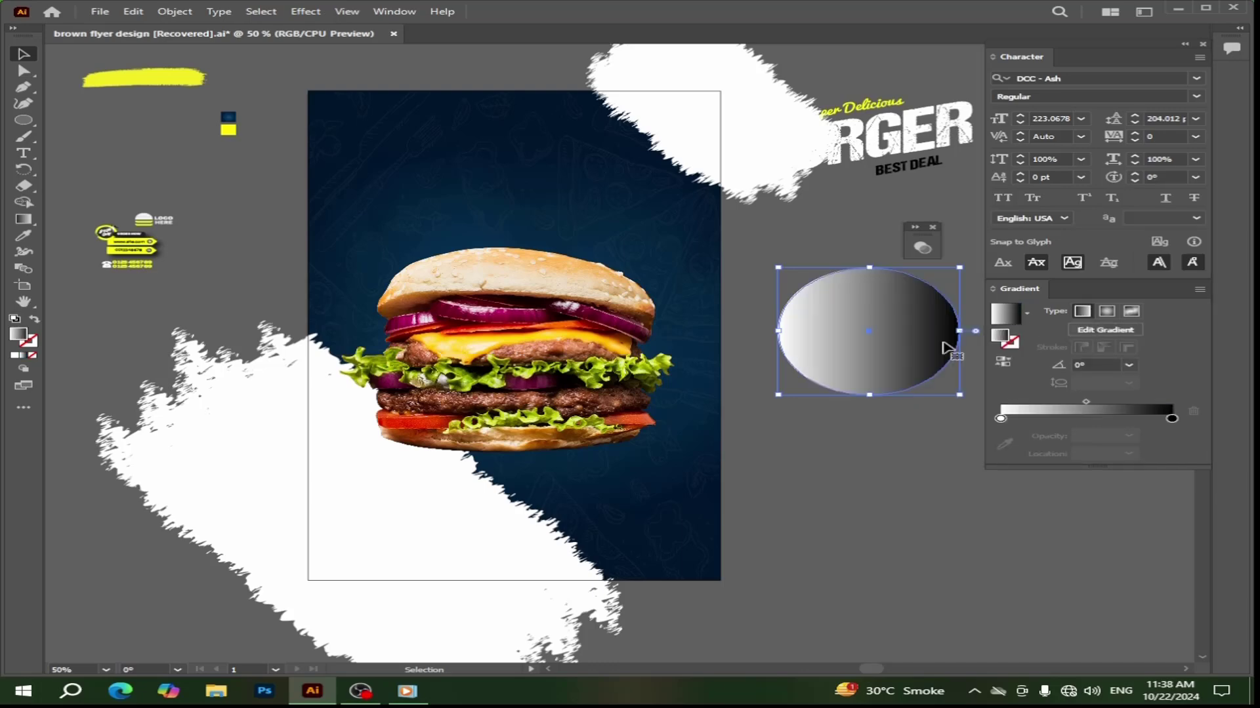
{"action": "left_click", "coordinate": [1114, 315]}
{"action": "left_click", "coordinate": [1002, 361]}
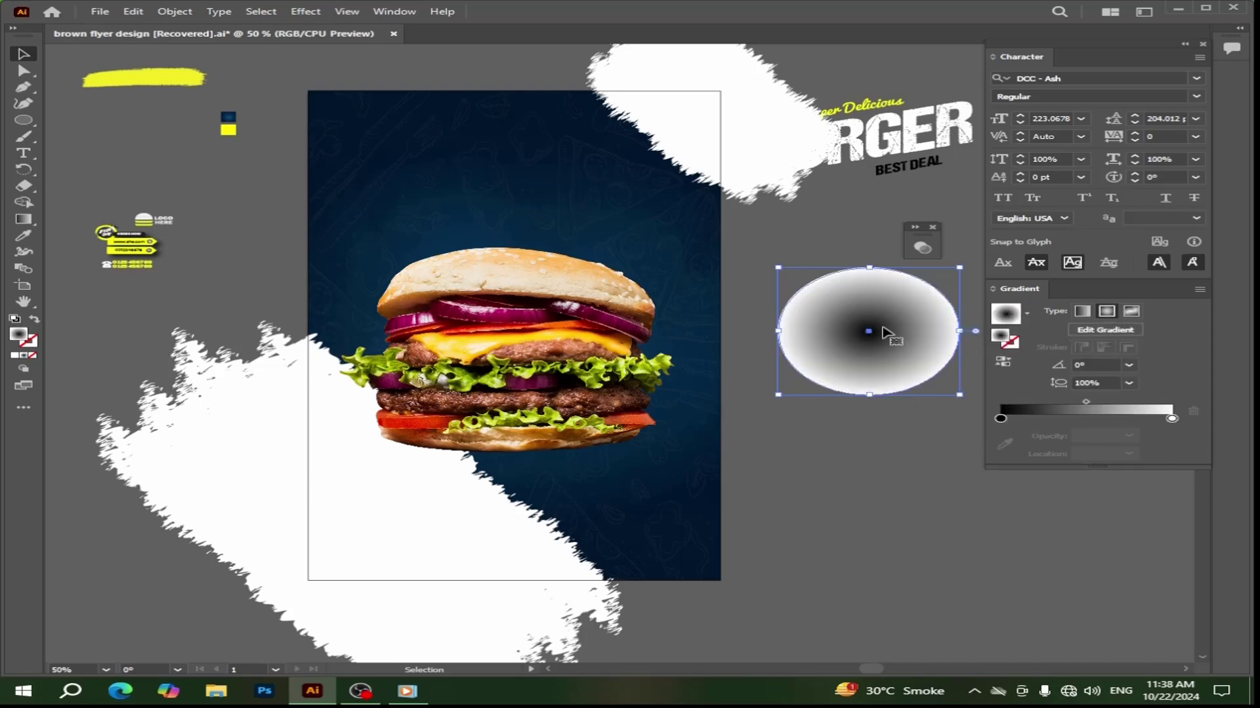
Move the gradient ellipse slightly down and set its blend mode to Multiply.
{"action": "left_click", "coordinate": [914, 231]}
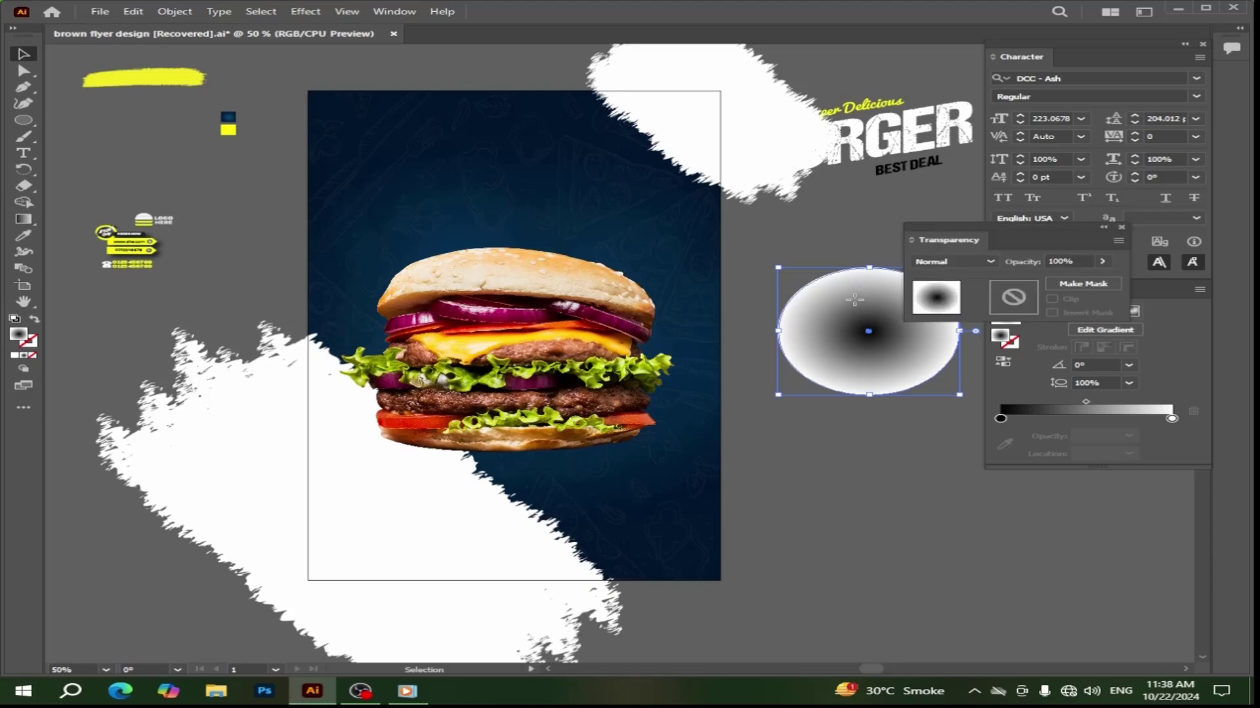
{"action": "left_click_drag", "start_coordinate": [854, 299], "coordinate": [827, 381]}
{"action": "left_click", "coordinate": [951, 261]}
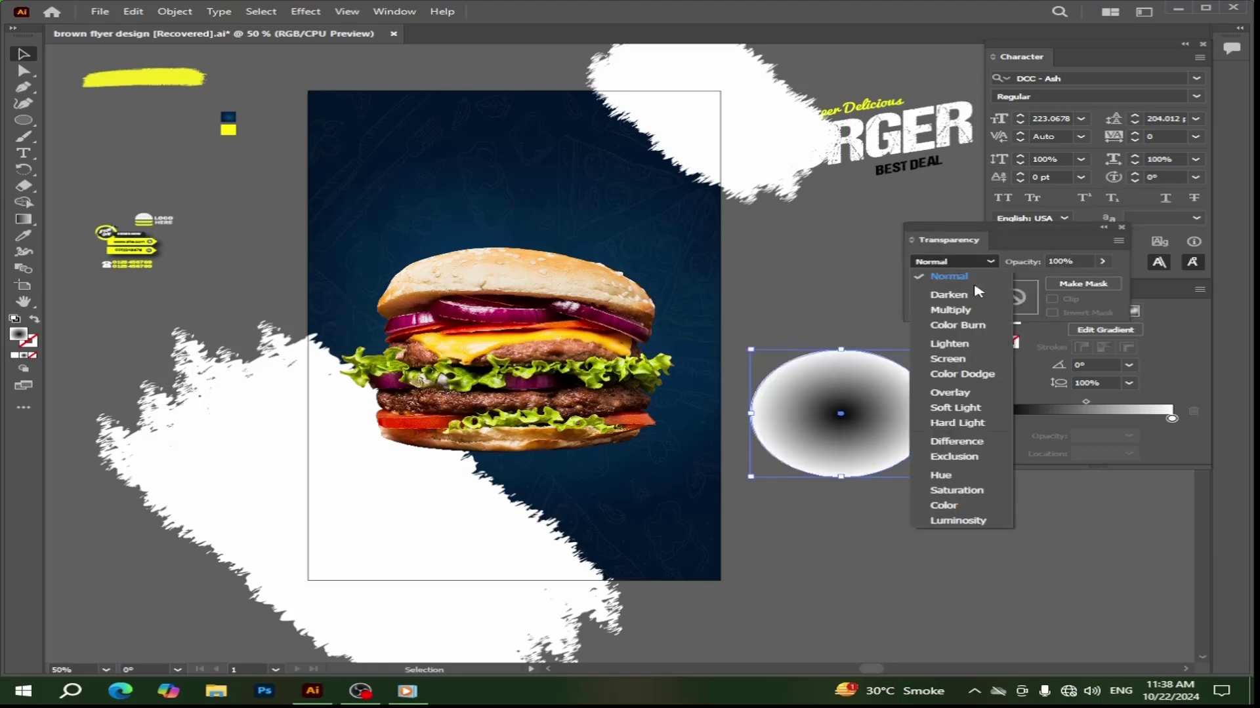
{"action": "left_click", "coordinate": [951, 311]}
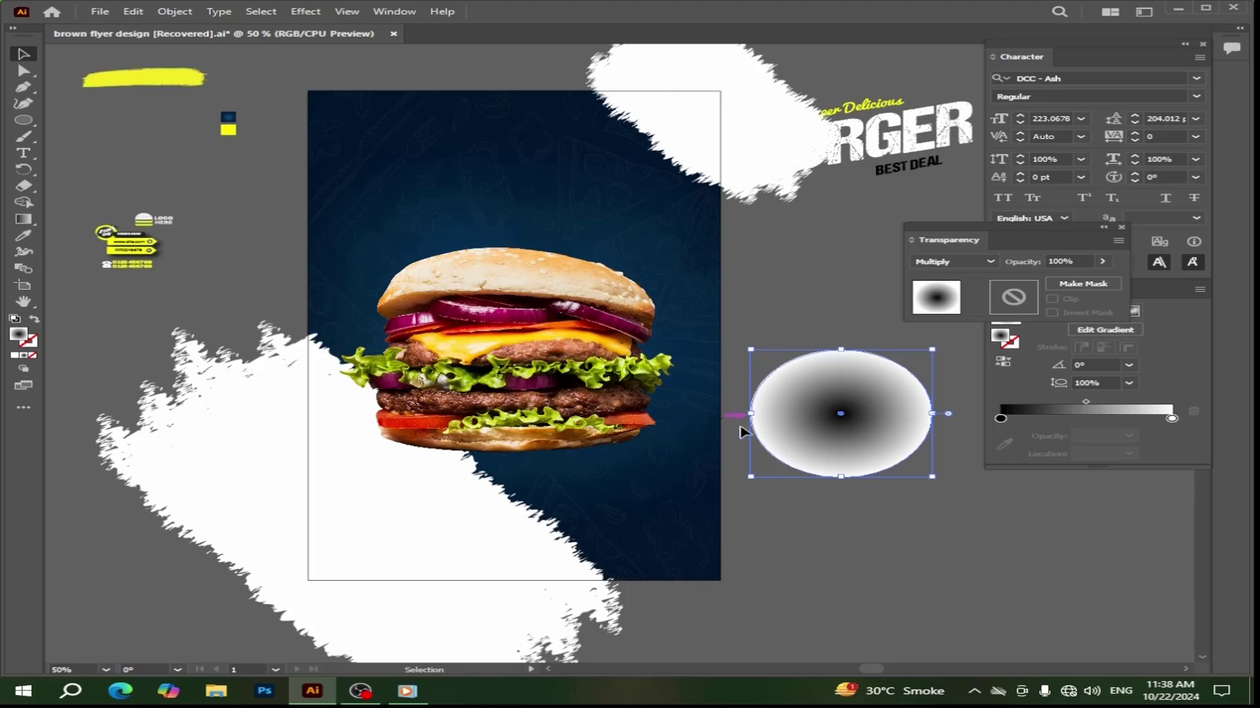
Move the gradient ellipse under the burger and flatten it into a thin shadow touching the bottom bun.
{"action": "left_click_drag", "start_coordinate": [858, 426], "coordinate": [458, 493]}
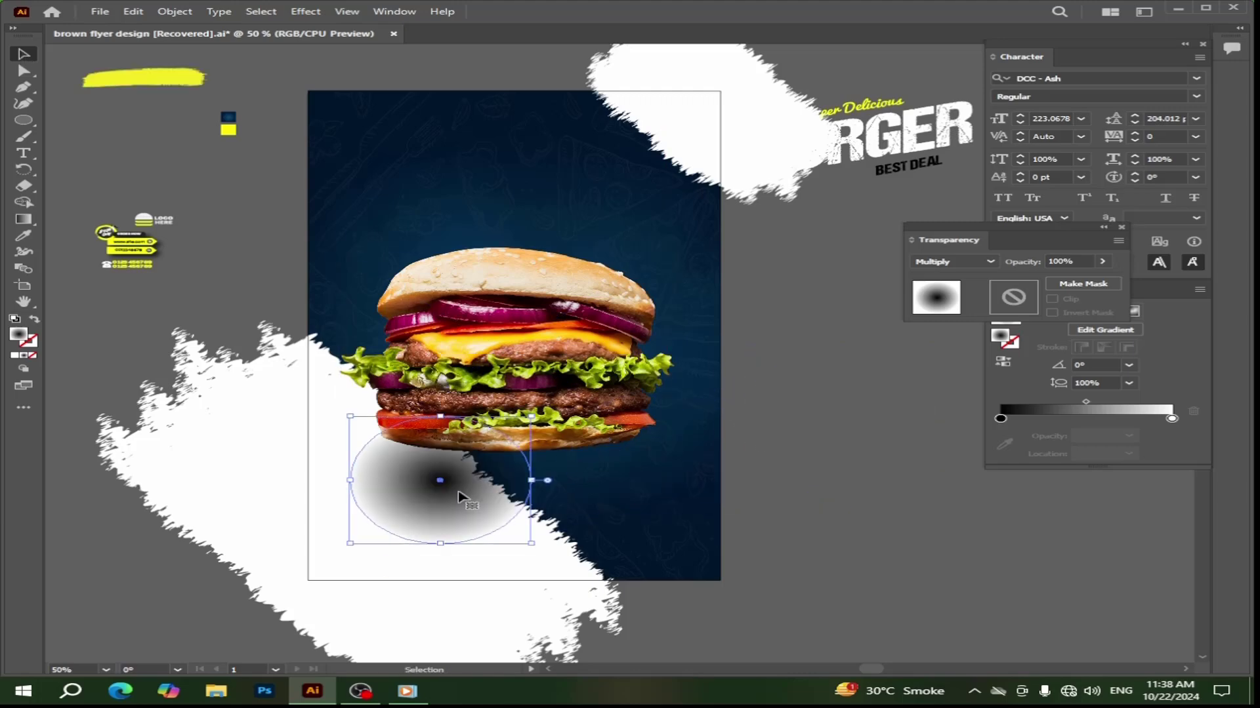
{"action": "left_click_drag", "start_coordinate": [440, 416], "coordinate": [494, 458]}
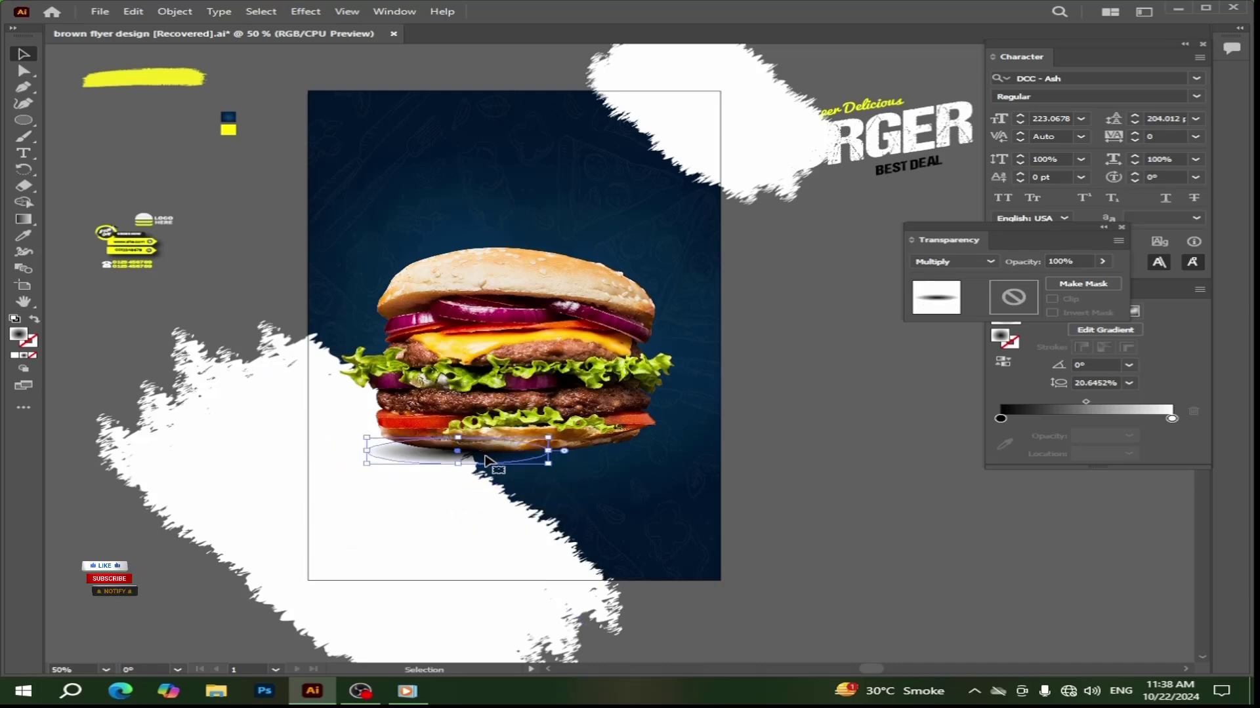
{"action": "left_click", "coordinate": [778, 498]}
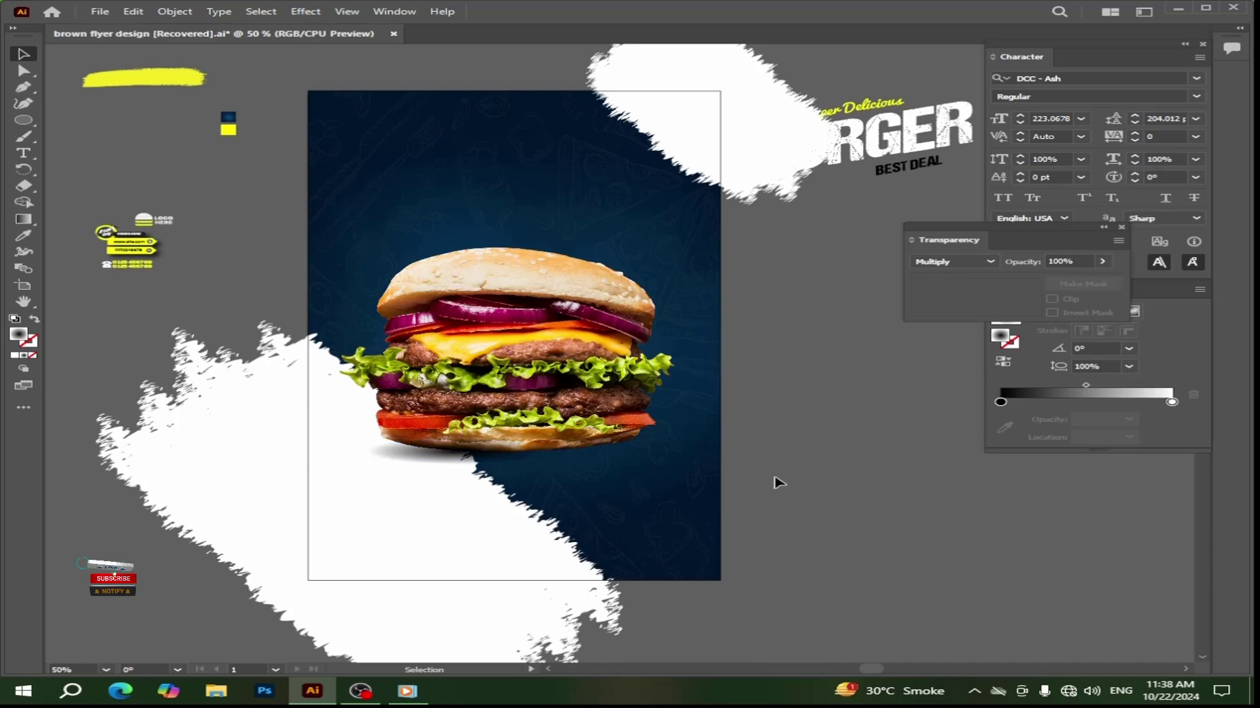
Bring the burger image to the front, above its shadow ellipse.
{"action": "left_click", "coordinate": [500, 371]}
{"action": "right_click", "coordinate": [497, 365]}
{"action": "mouse_move", "coordinate": [593, 569]}
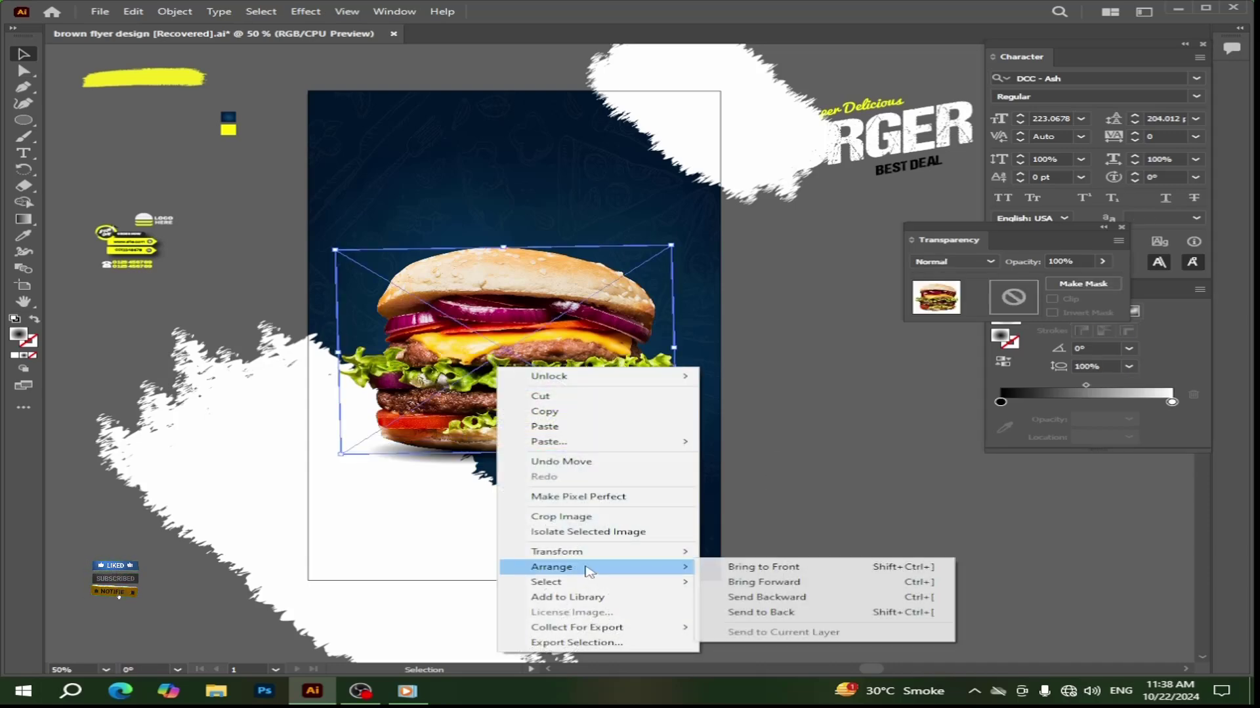
{"action": "left_click", "coordinate": [764, 567]}
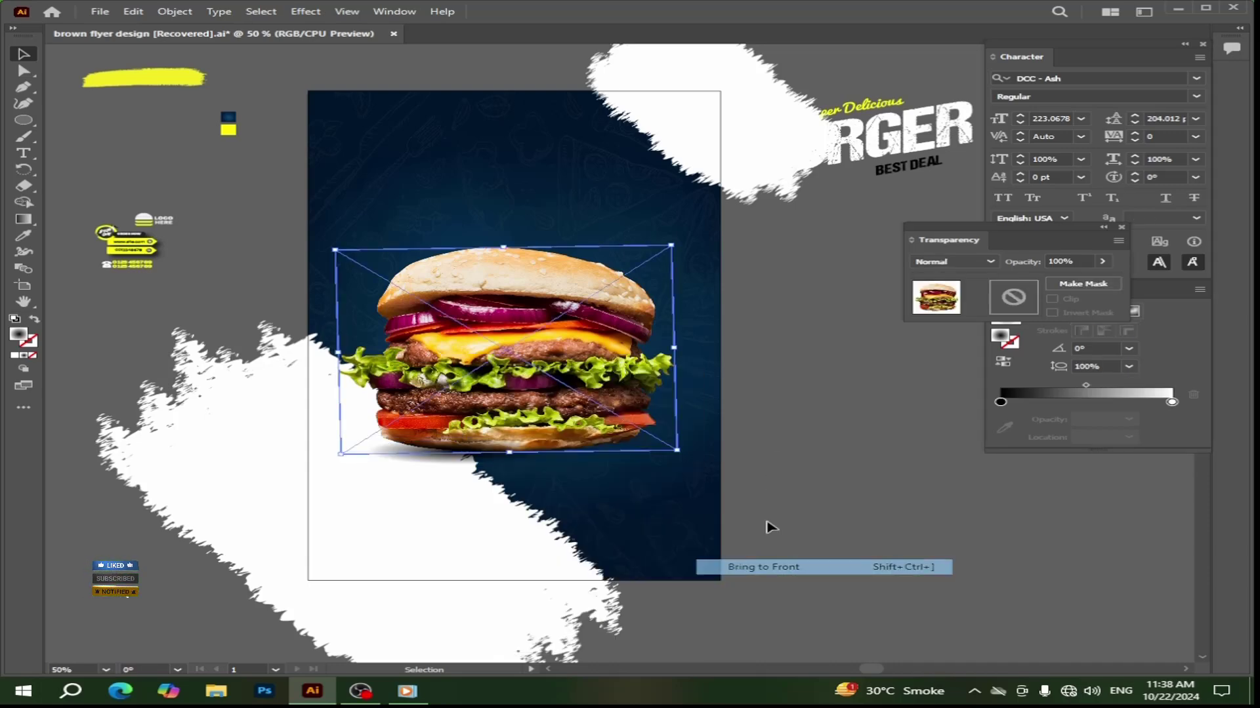
Widen the shadow ellipse on both sides to roughly the burger's full width and shift it slightly left beneath the bun.
{"action": "left_click", "coordinate": [459, 467]}
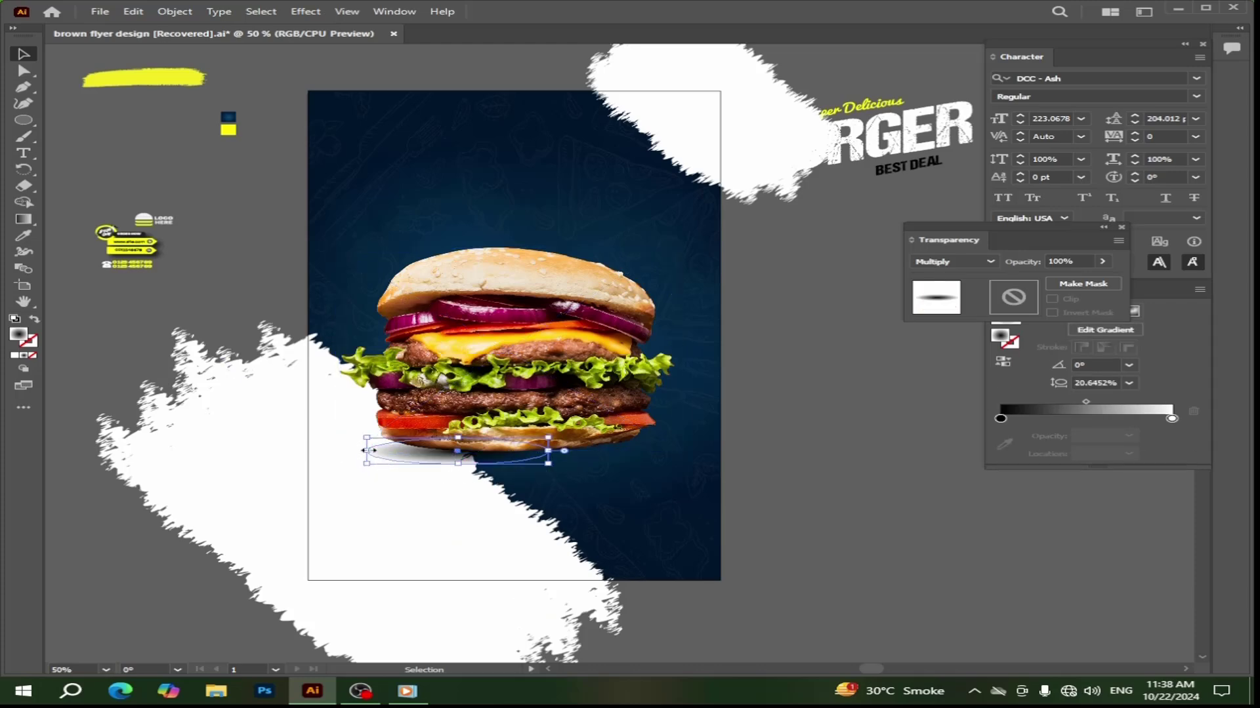
{"action": "left_click_drag", "start_coordinate": [366, 452], "coordinate": [349, 451]}
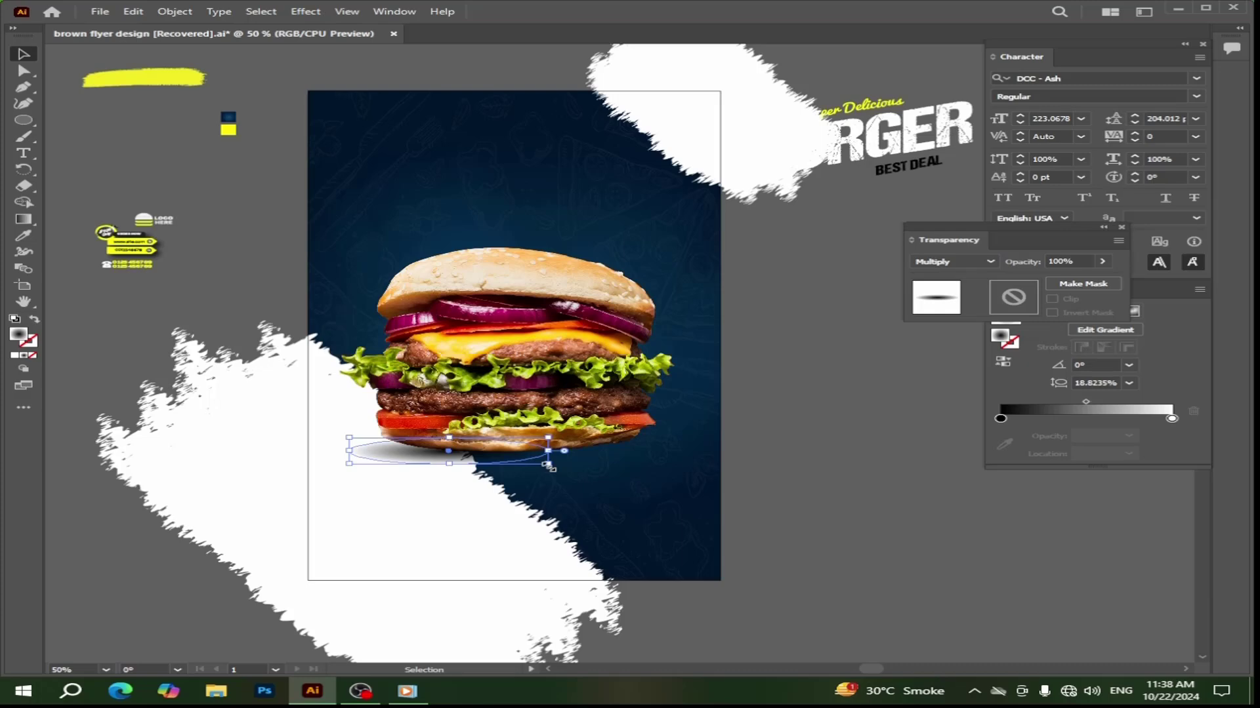
{"action": "left_click_drag", "start_coordinate": [550, 451], "coordinate": [658, 451]}
{"action": "left_click", "coordinate": [784, 497]}
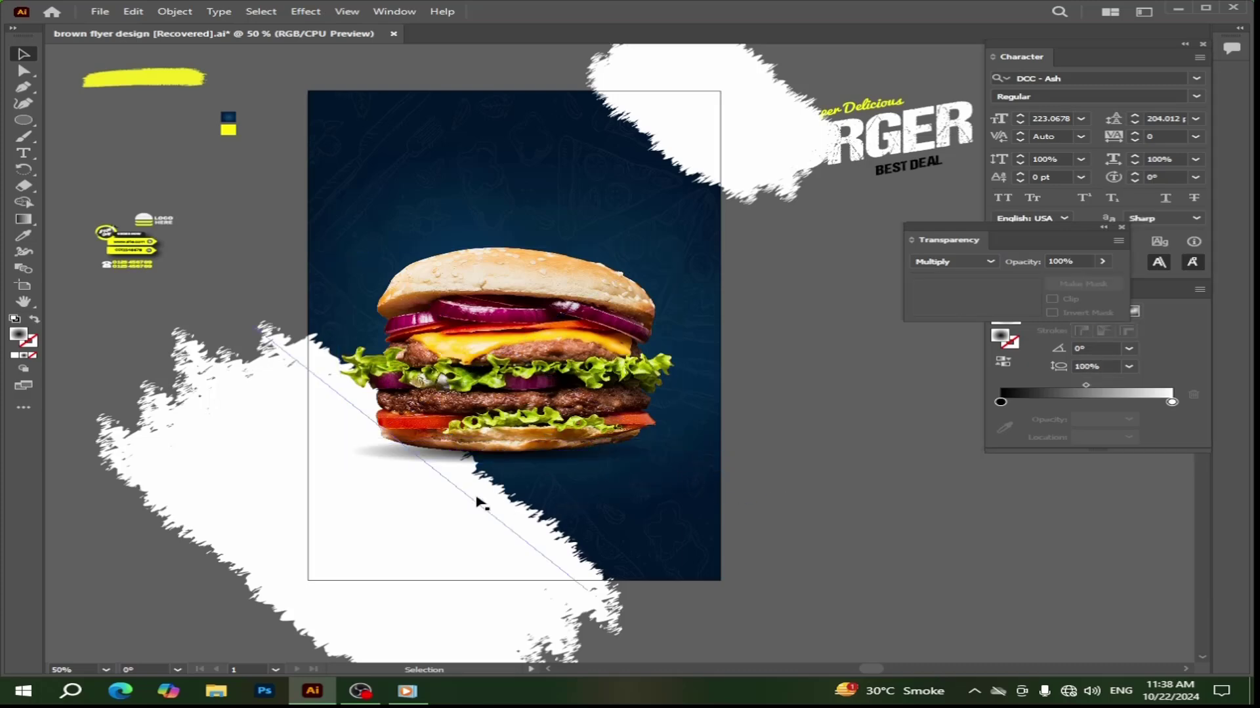
{"action": "left_click_drag", "start_coordinate": [529, 466], "coordinate": [514, 470]}
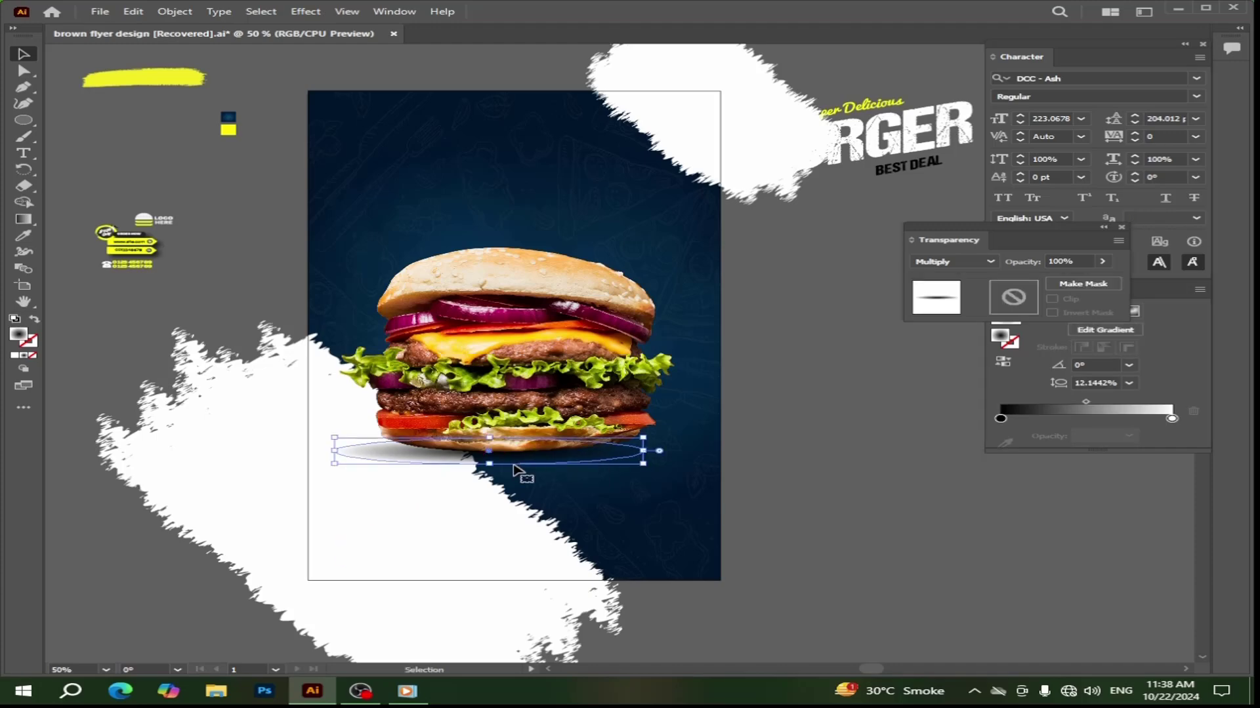
{"action": "left_click", "coordinate": [750, 459]}
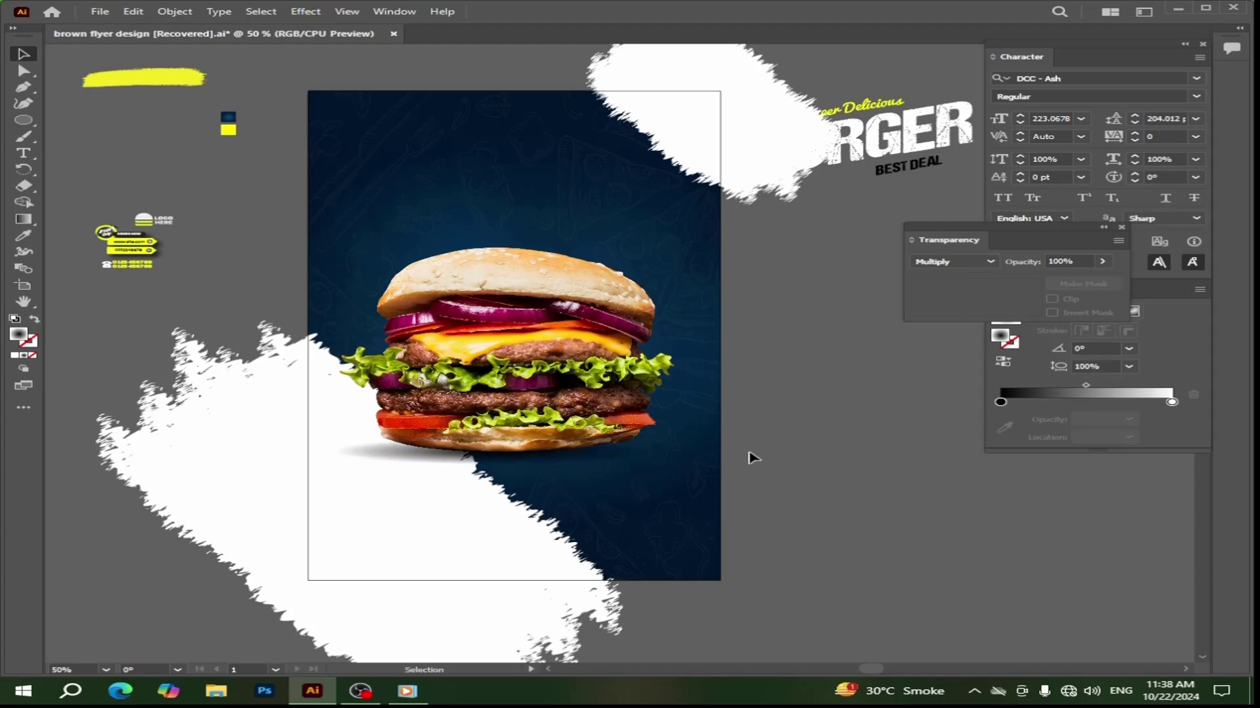
{"action": "left_click_drag", "start_coordinate": [551, 466], "coordinate": [542, 469]}
{"action": "left_click", "coordinate": [774, 468]}
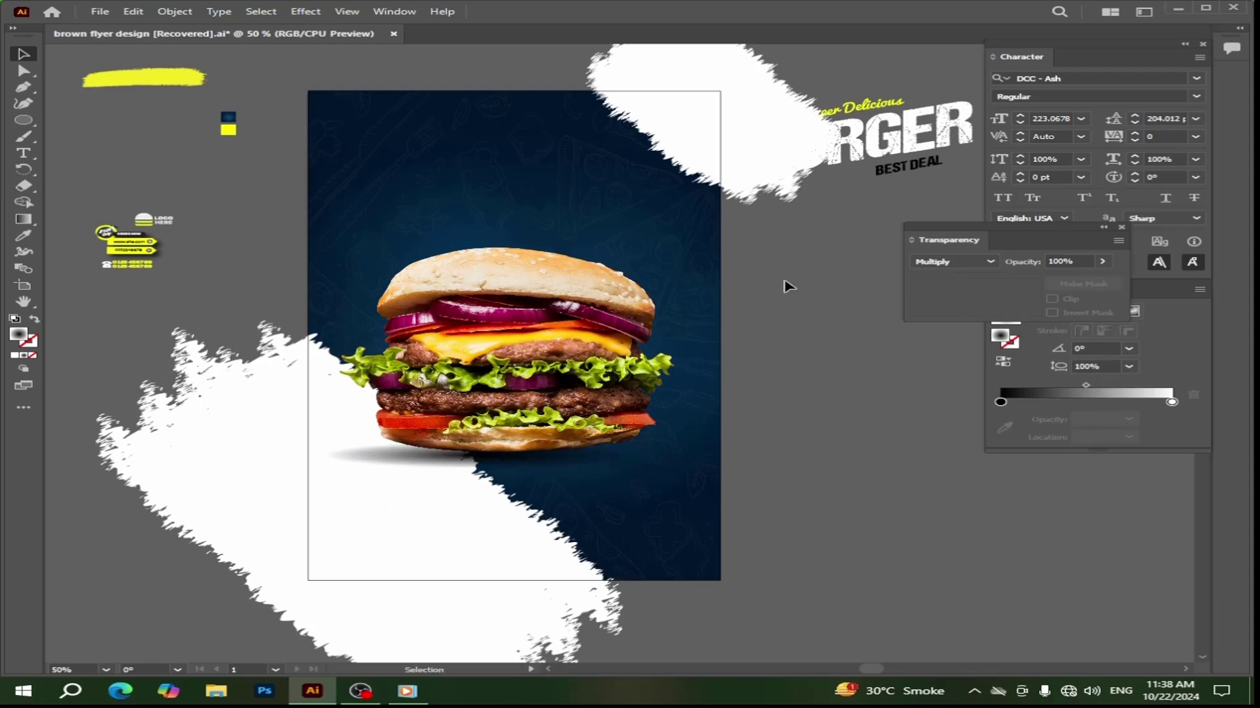
Move the Order Now contact group to the flyer's lower-left corner, bring it to the front and enlarge it to about double size.
{"action": "left_click_drag", "start_coordinate": [148, 248], "coordinate": [358, 530]}
{"action": "right_click", "coordinate": [358, 530]}
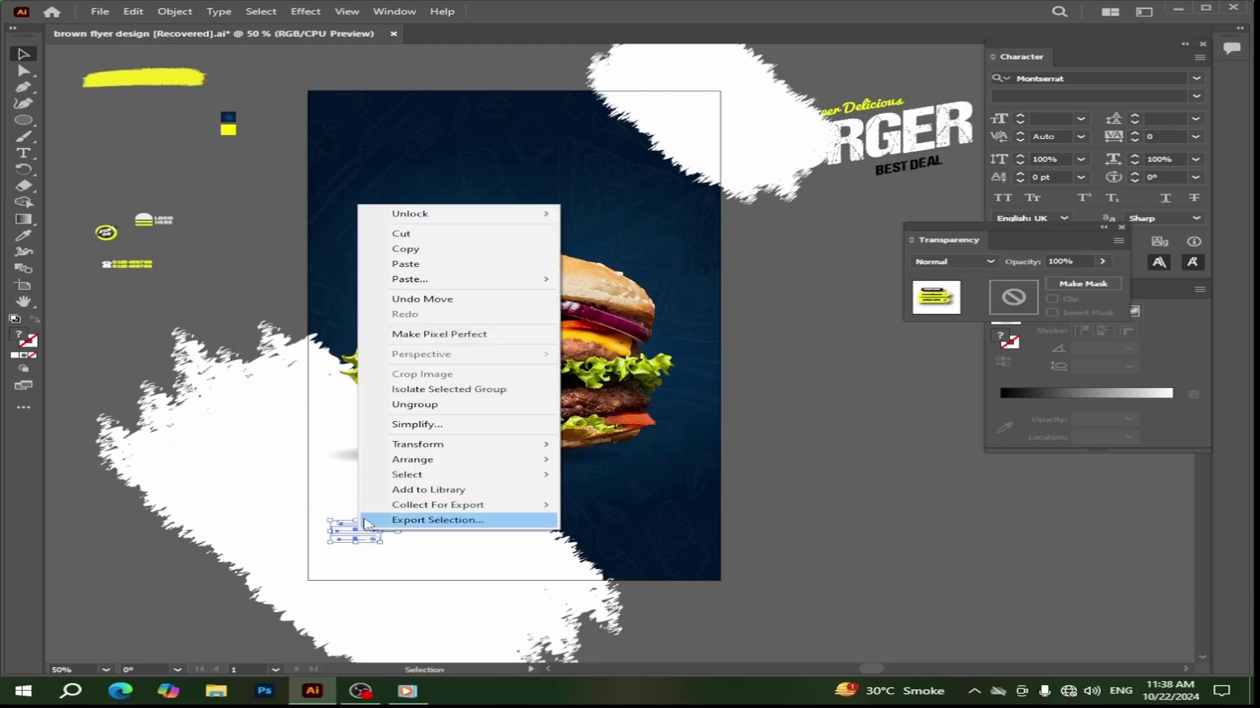
{"action": "mouse_move", "coordinate": [459, 460]}
{"action": "left_click", "coordinate": [584, 463]}
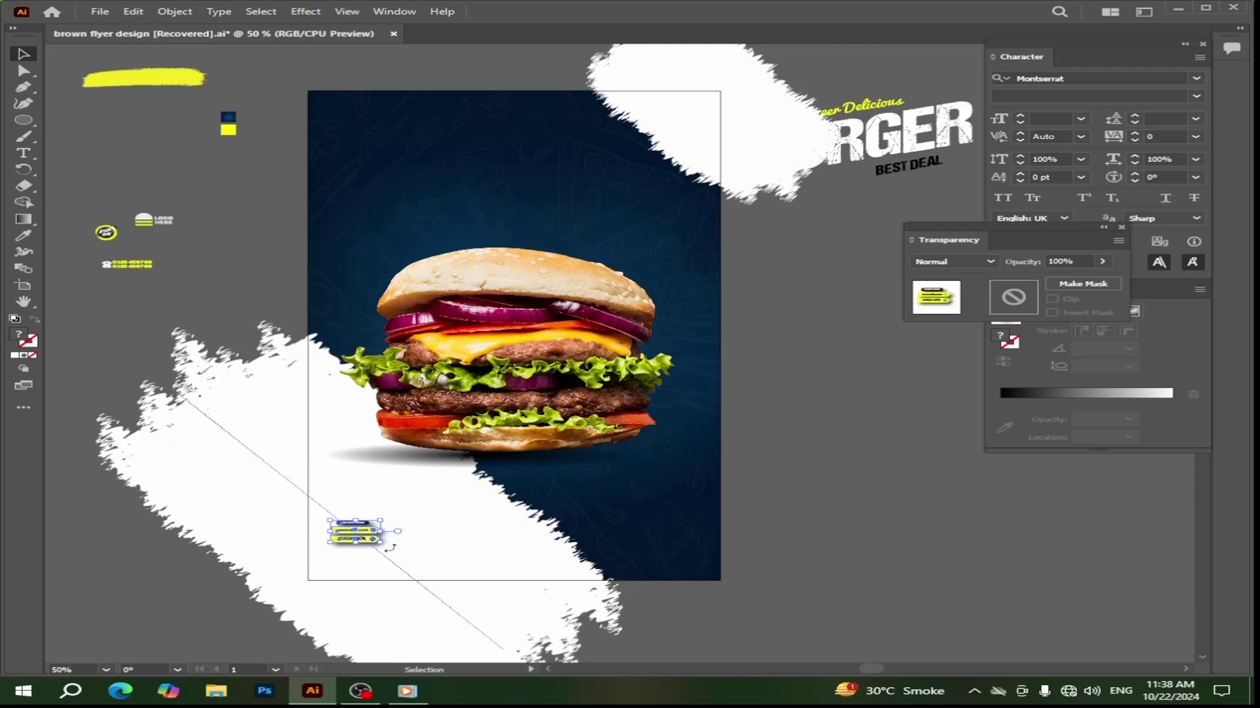
{"action": "mouse_move", "coordinate": [387, 547]}
{"action": "left_mouse_down"}
{"action": "mouse_move", "coordinate": [499, 561]}
{"action": "mouse_move", "coordinate": [431, 566]}
{"action": "mouse_move", "coordinate": [365, 552]}
{"action": "left_mouse_up"}
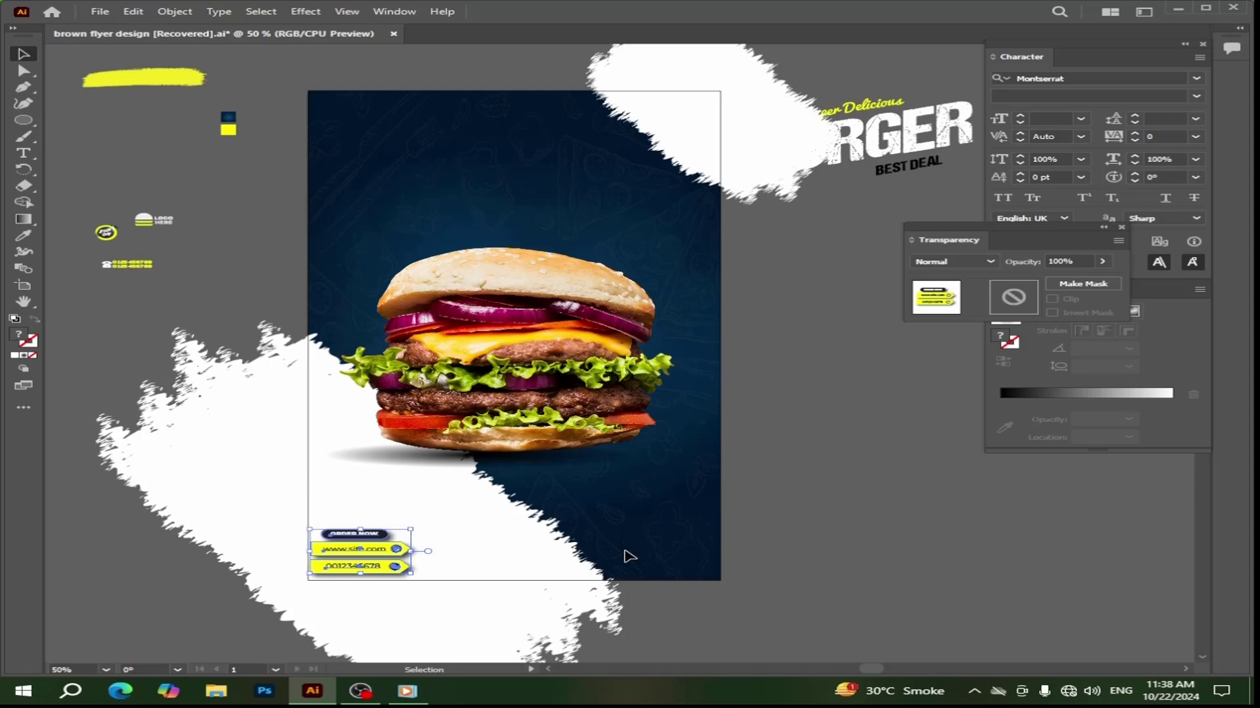
Nudge the Order Now contact group slightly up and right, away from the flyer's lower-left edges.
{"action": "key", "text": "Up"}
{"action": "key", "text": "Up"}
{"action": "key", "text": "Up"}
{"action": "left_click", "coordinate": [751, 521]}
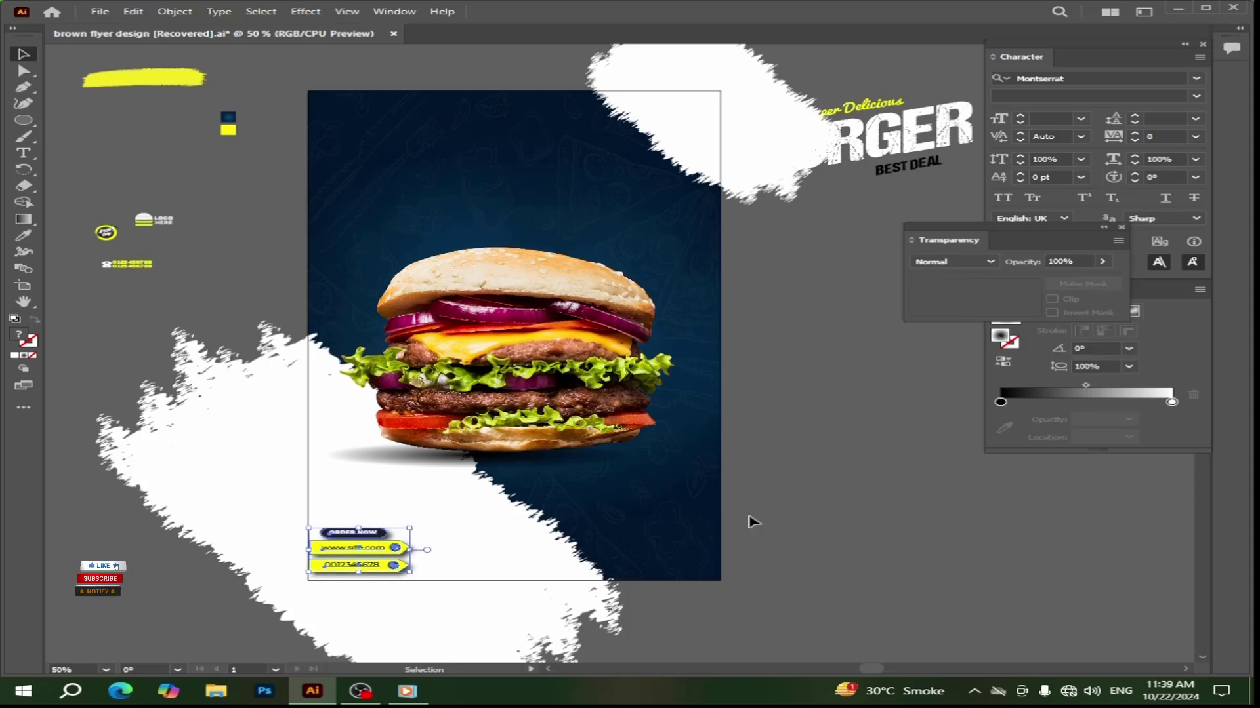
{"action": "left_click", "coordinate": [348, 554]}
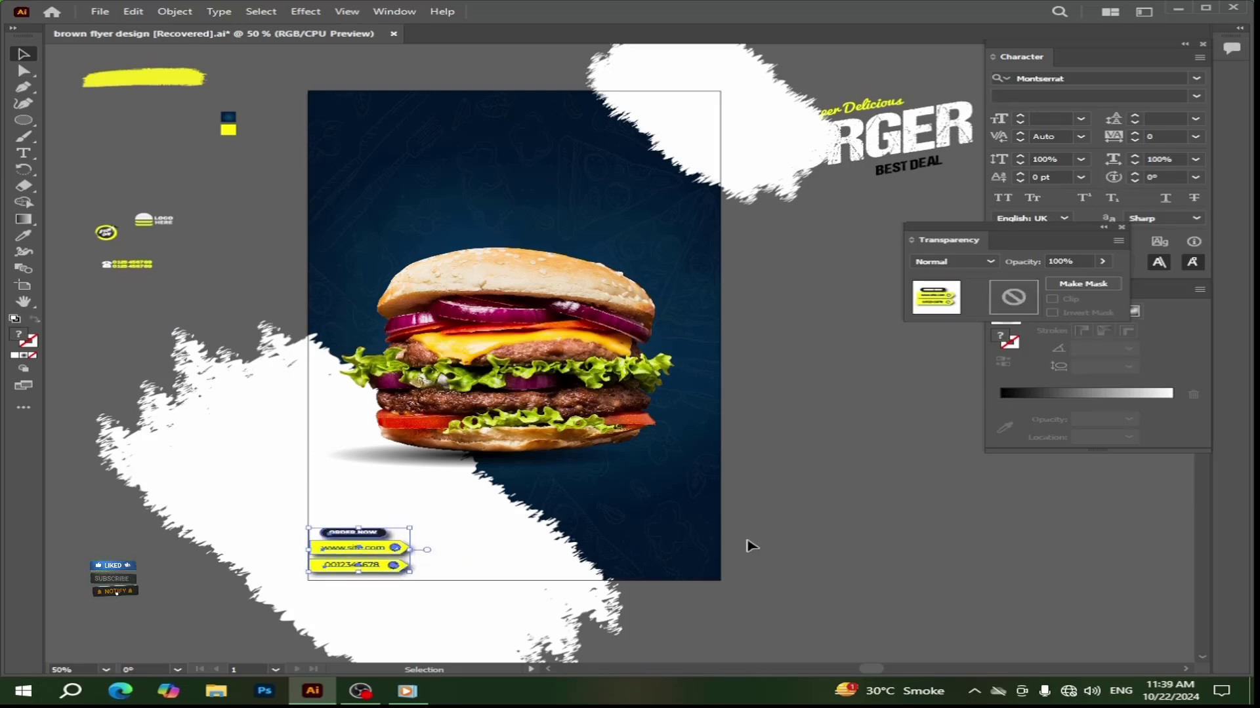
{"action": "left_click", "coordinate": [796, 537]}
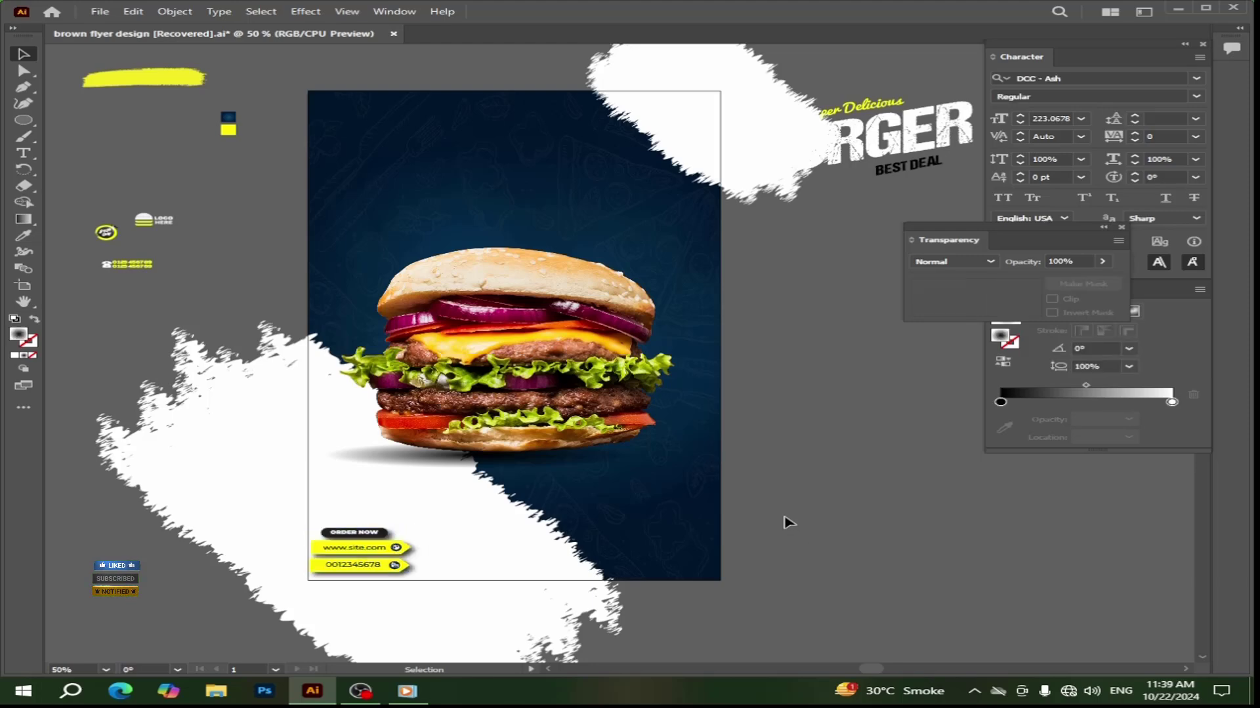
{"action": "left_click", "coordinate": [341, 548]}
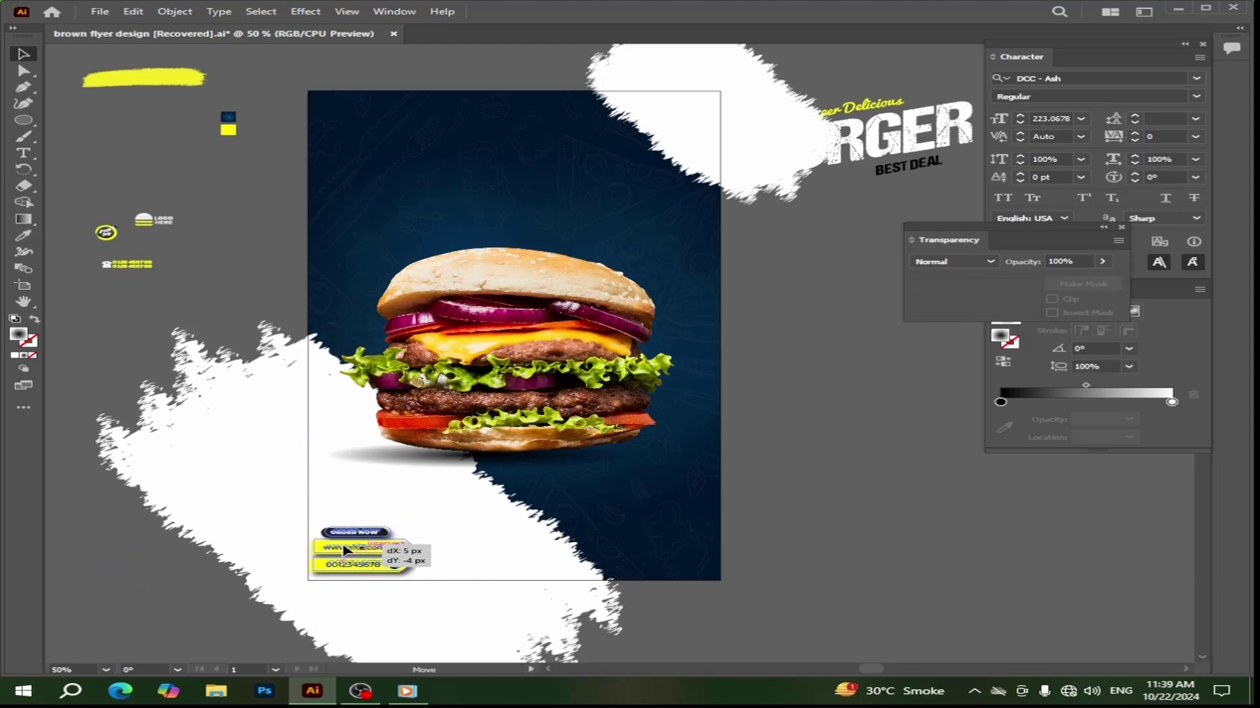
{"action": "left_click", "coordinate": [234, 280]}
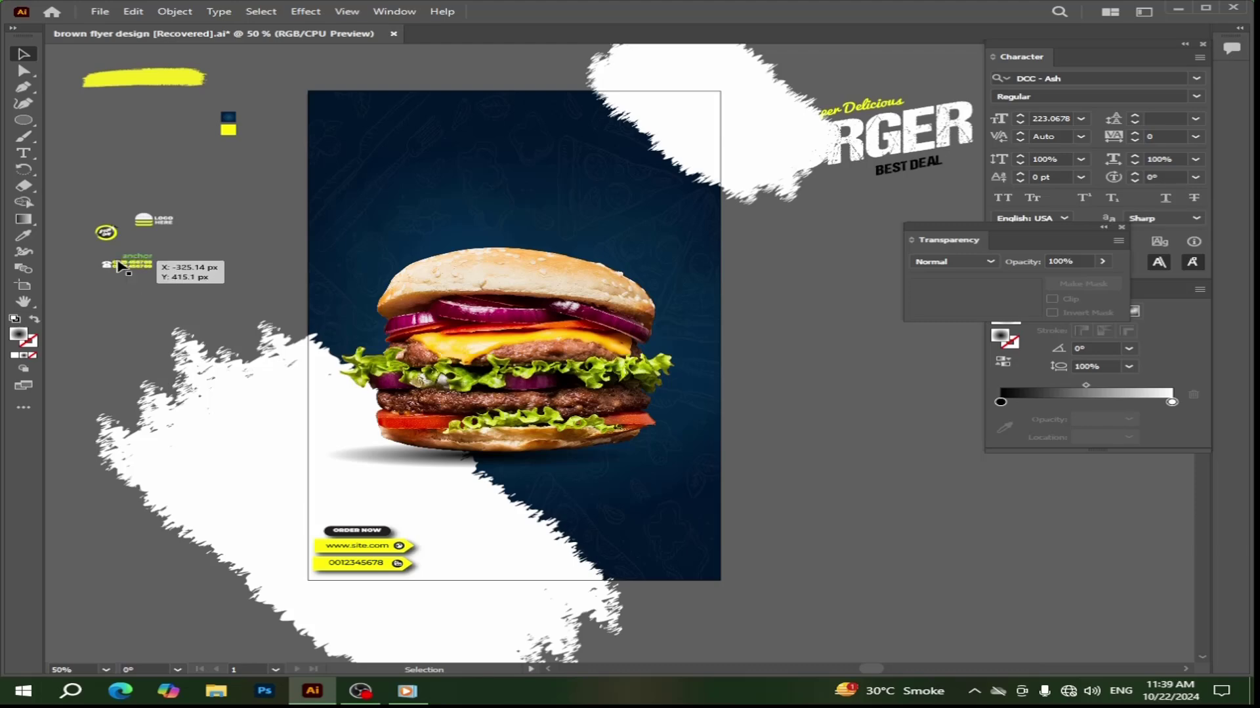
Move the phone number group to the flyer's lower-right corner, bring it to the front and enlarge it.
{"action": "left_click_drag", "start_coordinate": [124, 263], "coordinate": [653, 528]}
{"action": "right_click", "coordinate": [651, 529]}
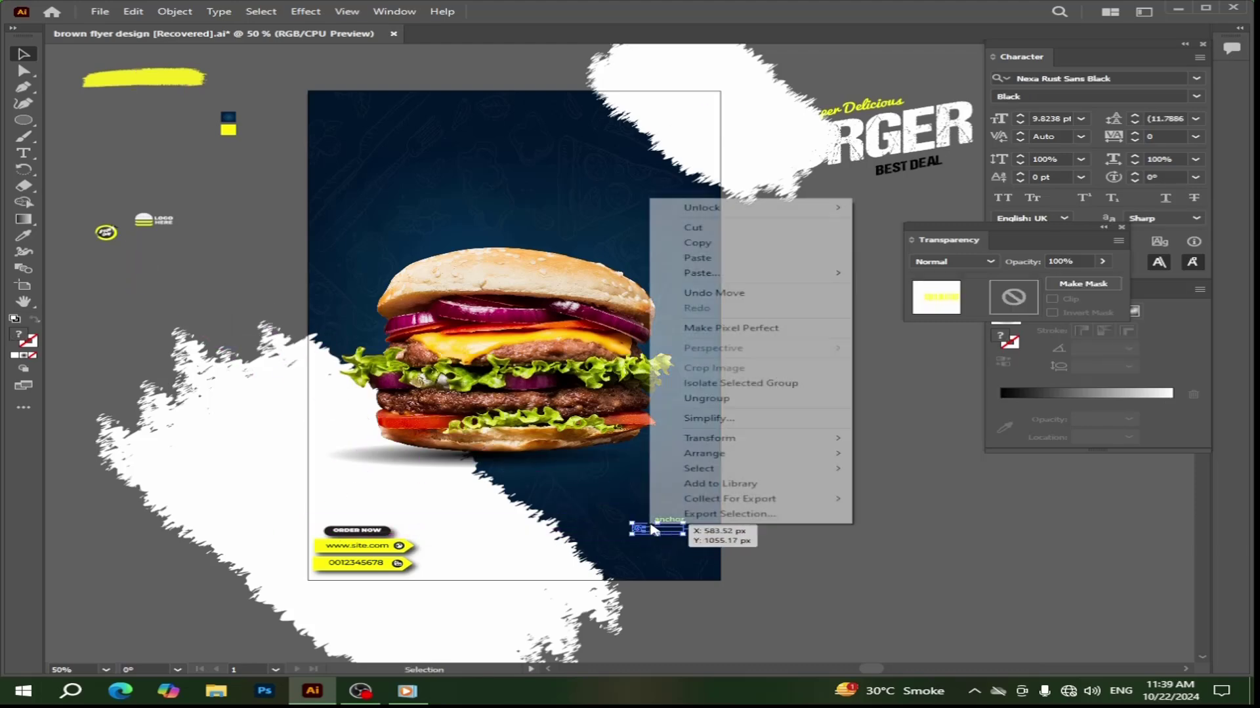
{"action": "mouse_move", "coordinate": [804, 455]}
{"action": "left_click", "coordinate": [859, 454]}
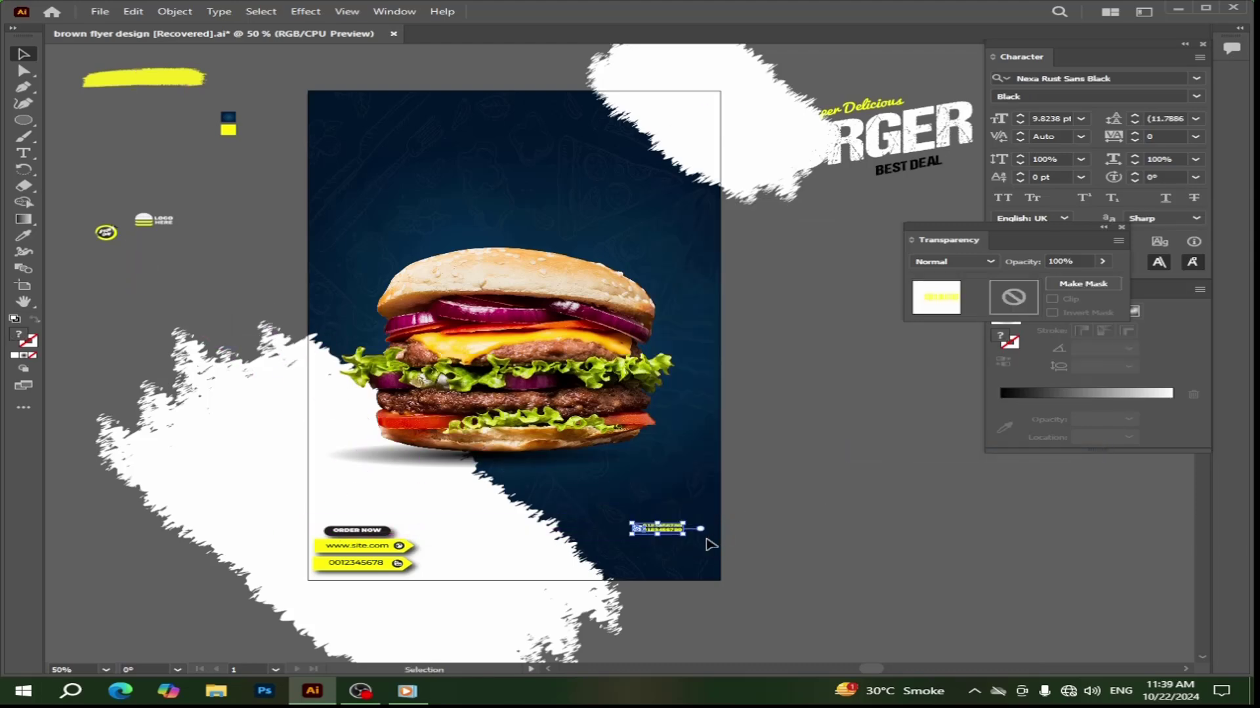
{"action": "left_click_drag", "start_coordinate": [688, 538], "coordinate": [684, 564]}
{"action": "left_click", "coordinate": [792, 450]}
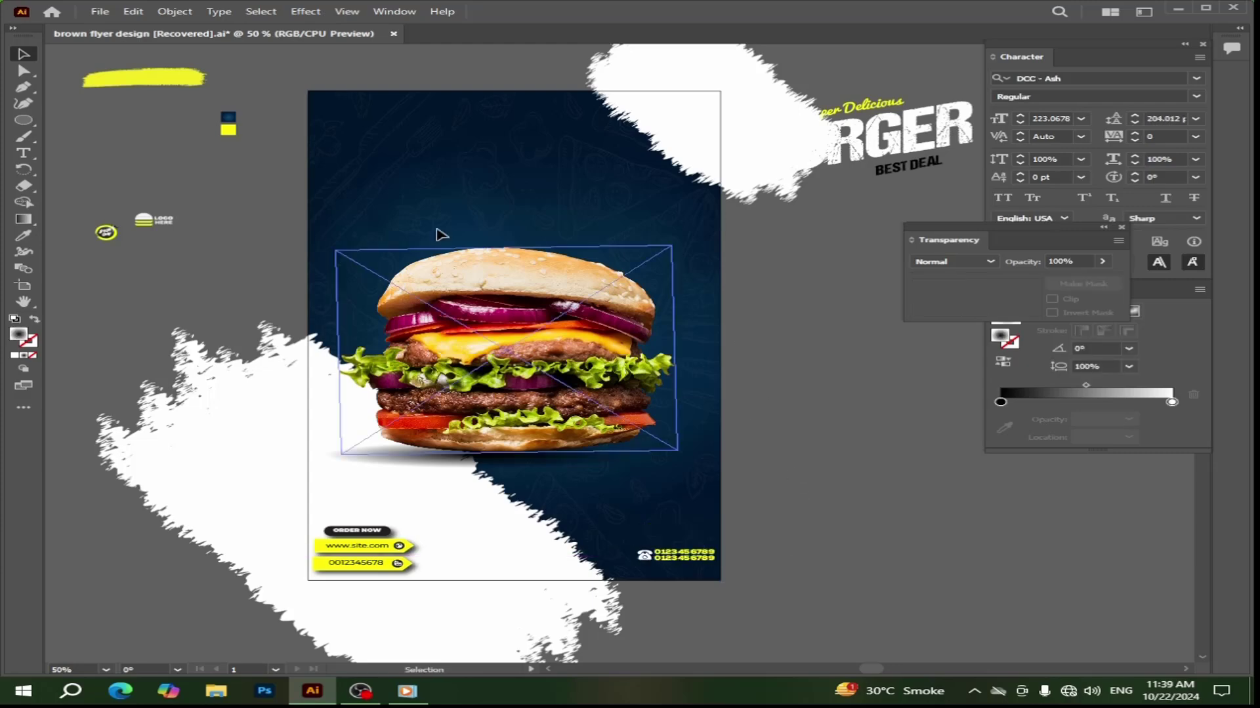
Move the logo placeholder to the flyer's upper-left corner, bring it to the front and enlarge it slightly.
{"action": "left_click_drag", "start_coordinate": [139, 221], "coordinate": [326, 110]}
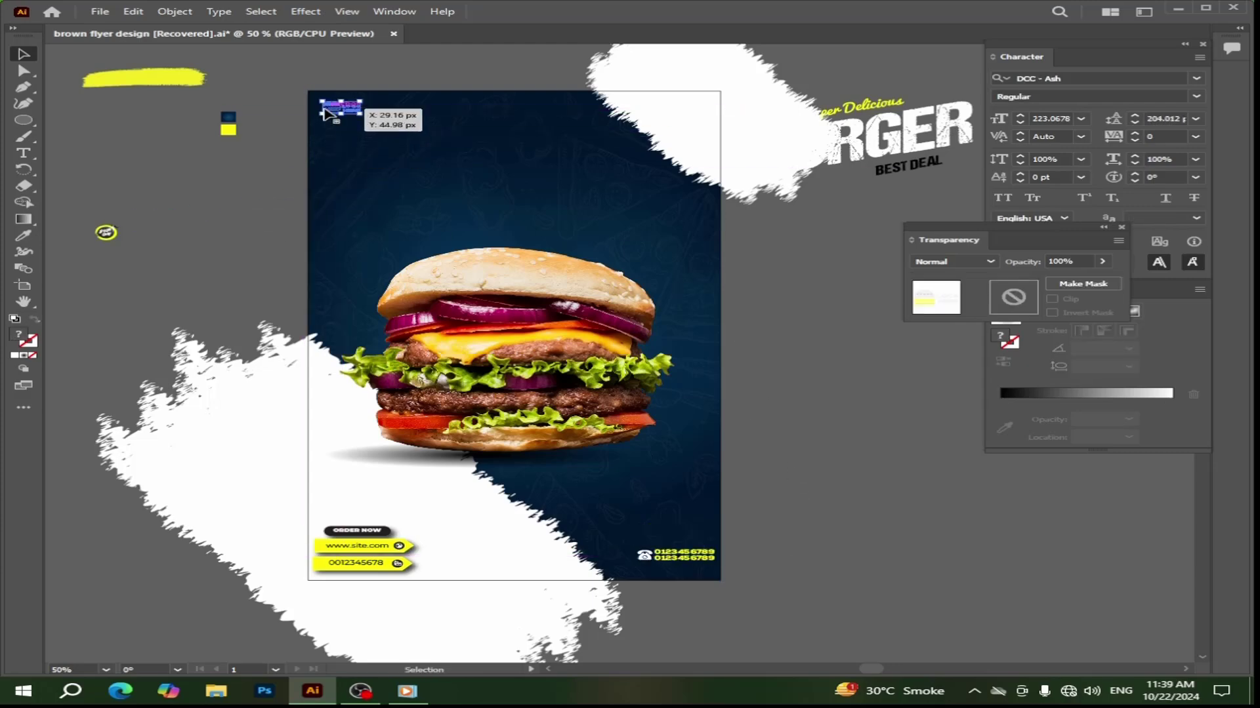
{"action": "right_click", "coordinate": [326, 110]}
{"action": "mouse_move", "coordinate": [387, 364]}
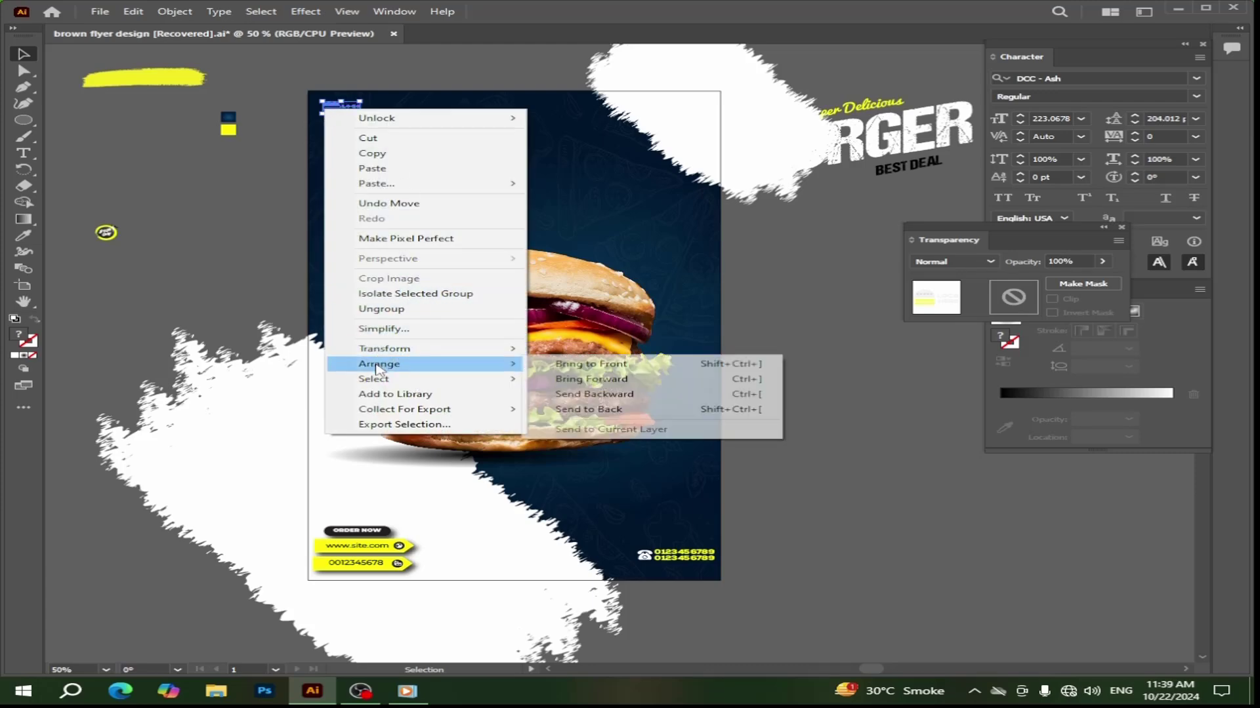
{"action": "left_click", "coordinate": [590, 363]}
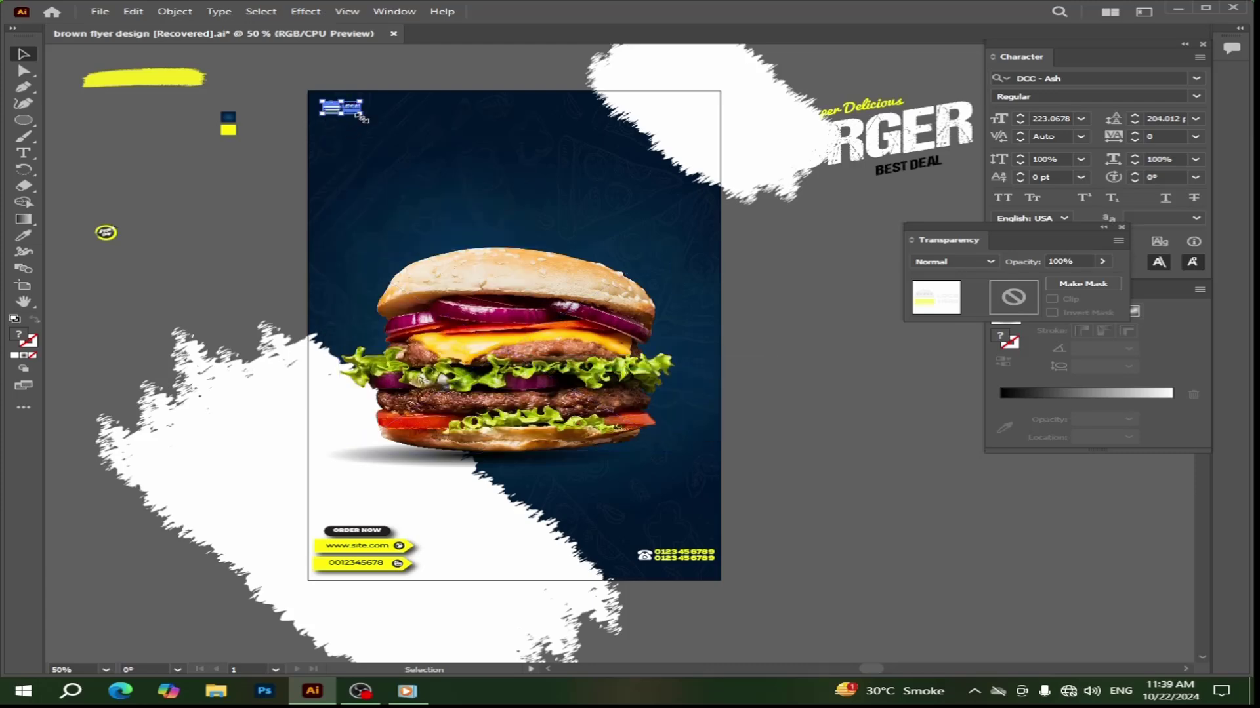
{"action": "mouse_move", "coordinate": [363, 120]}
{"action": "left_mouse_down"}
{"action": "mouse_move", "coordinate": [420, 139]}
{"action": "mouse_move", "coordinate": [360, 124]}
{"action": "left_mouse_up"}
{"action": "left_click", "coordinate": [229, 197]}
{"action": "left_click", "coordinate": [121, 248]}
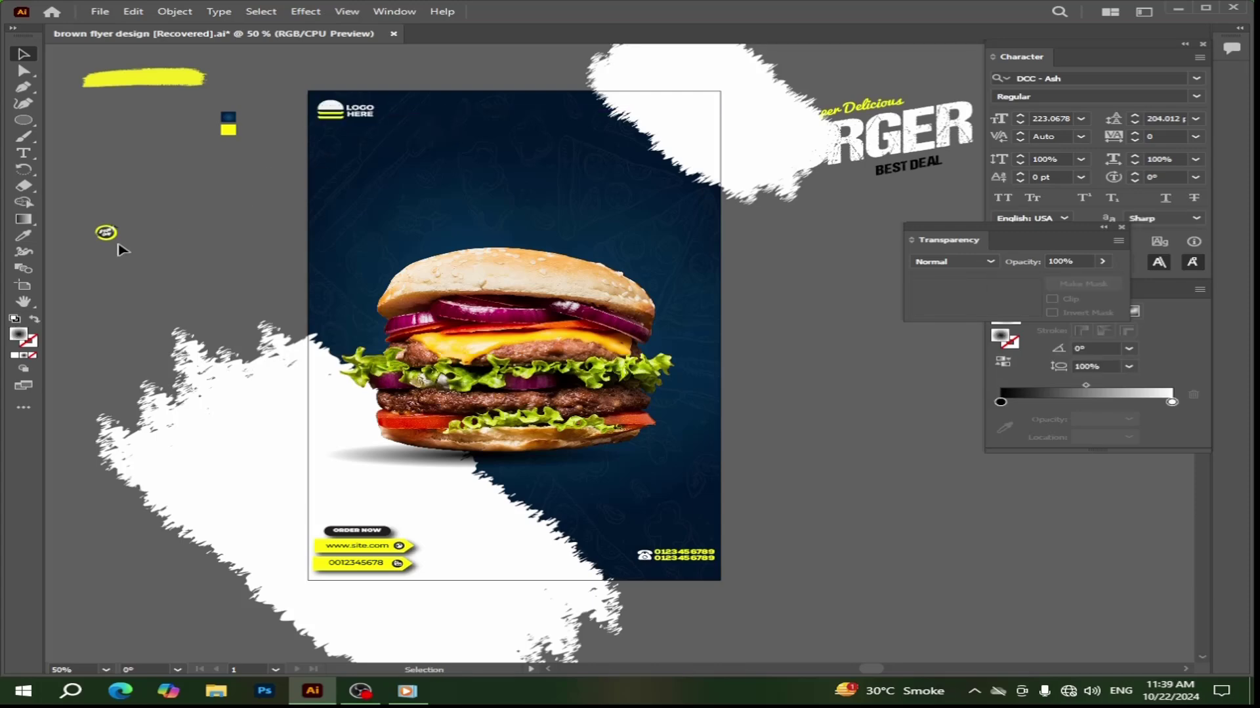
Move the $9.99 price badge to the burger's upper-right edge, bring it to the front and enlarge it to several times its size.
{"action": "left_click_drag", "start_coordinate": [105, 232], "coordinate": [626, 254]}
{"action": "right_click", "coordinate": [629, 258]}
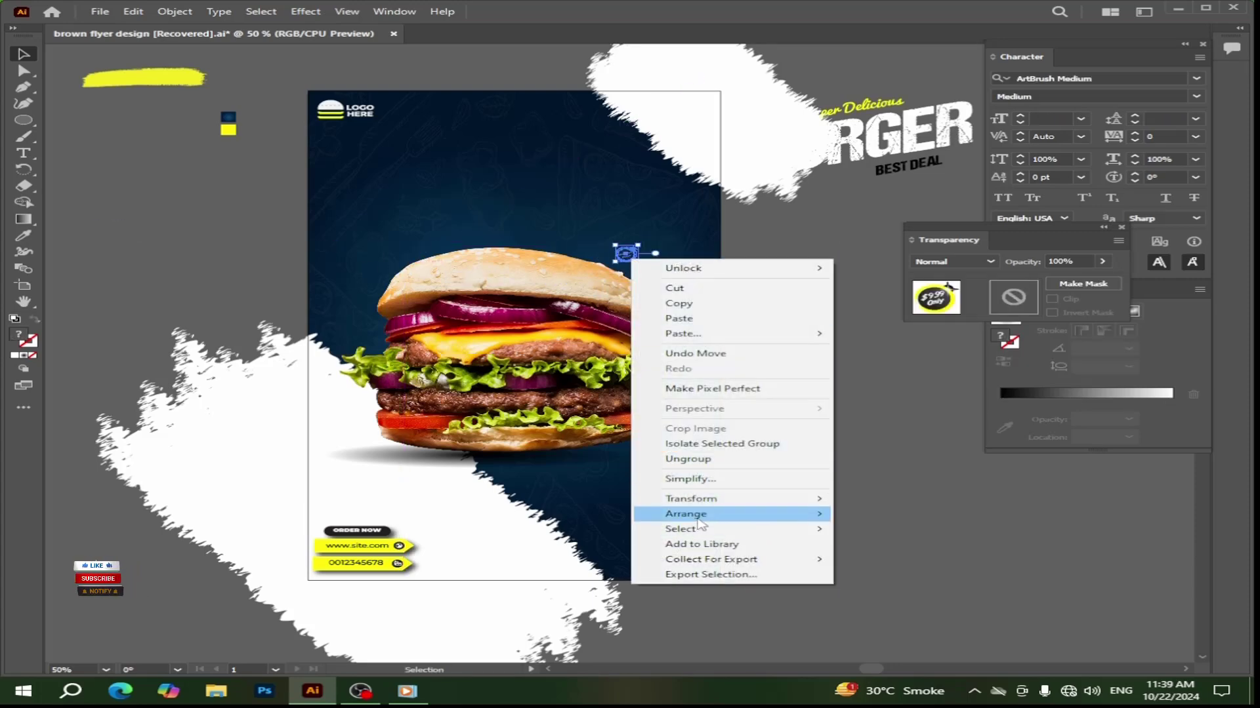
{"action": "mouse_move", "coordinate": [835, 518]}
{"action": "left_click", "coordinate": [897, 514]}
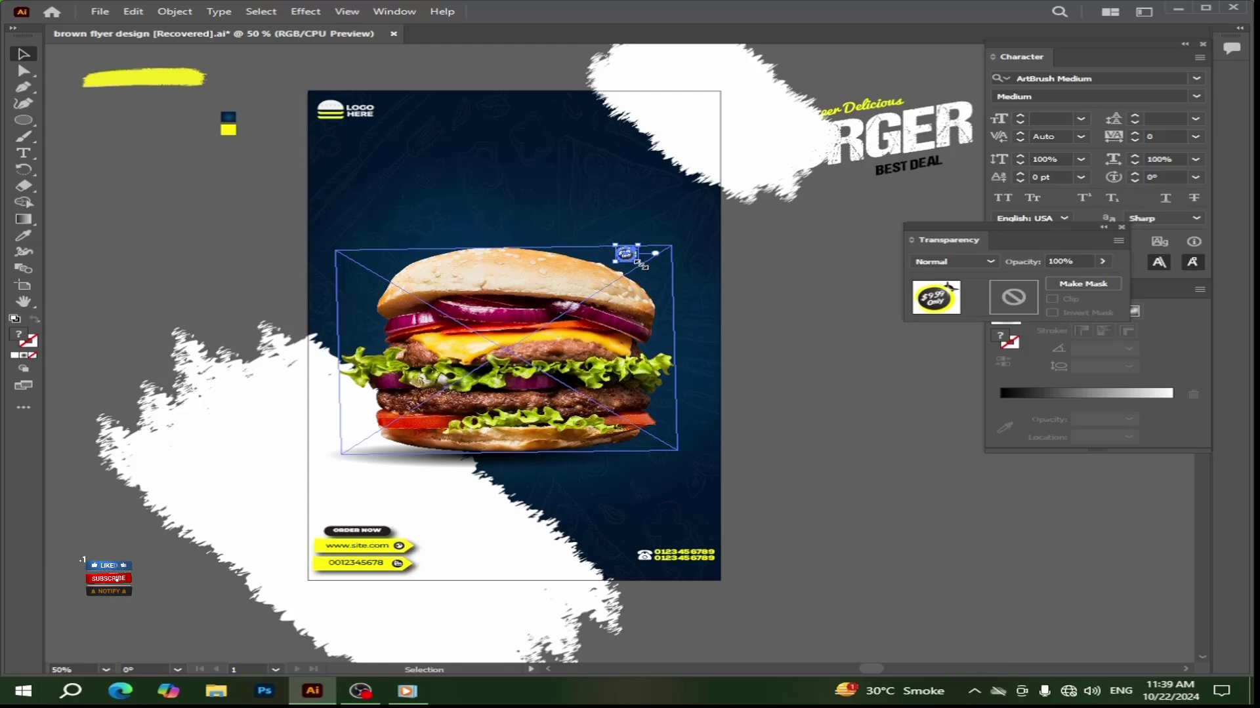
{"action": "mouse_move", "coordinate": [636, 262]}
{"action": "left_mouse_down"}
{"action": "mouse_move", "coordinate": [669, 261]}
{"action": "mouse_move", "coordinate": [720, 330]}
{"action": "mouse_move", "coordinate": [640, 238]}
{"action": "mouse_move", "coordinate": [639, 259]}
{"action": "mouse_move", "coordinate": [658, 262]}
{"action": "left_mouse_up"}
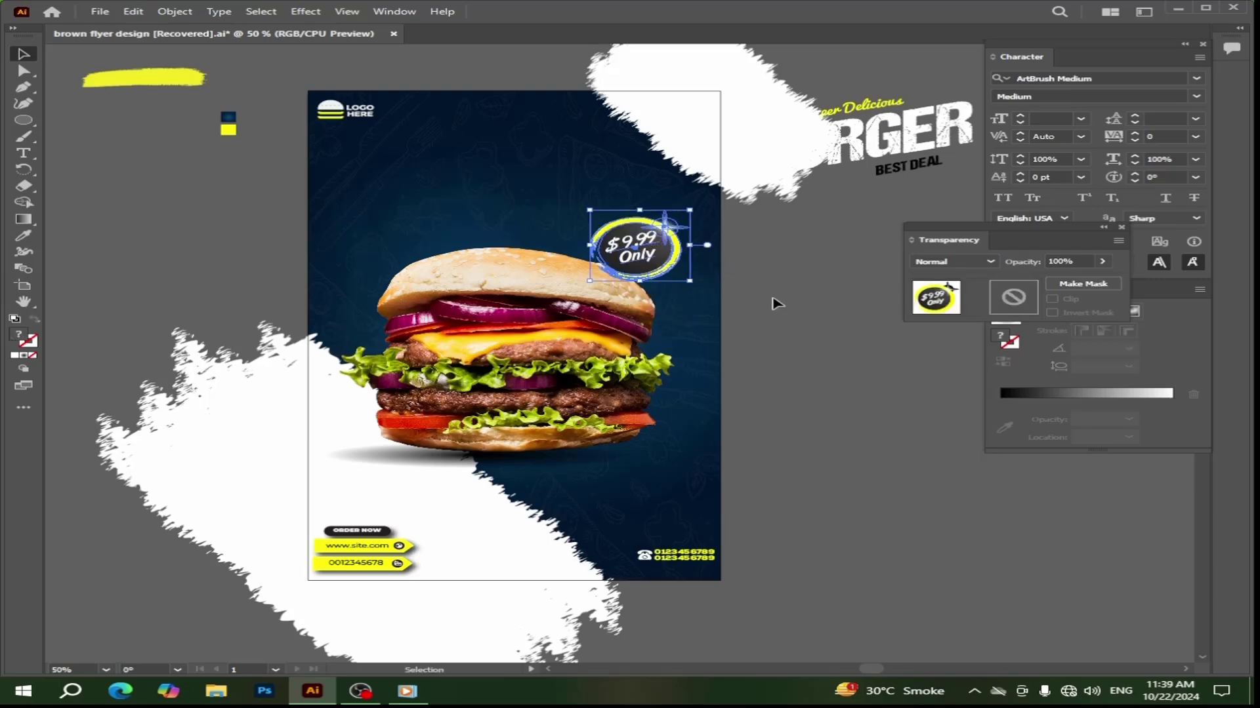
{"action": "left_click", "coordinate": [775, 303]}
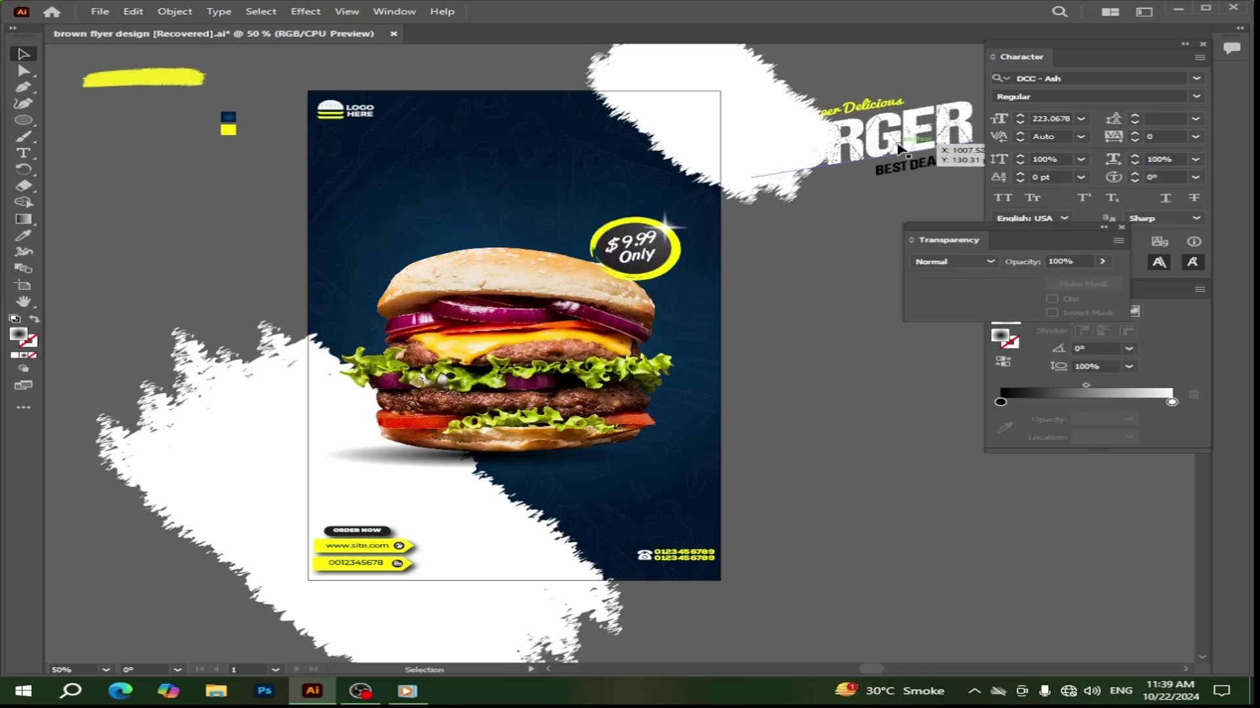
Move the BURGER title above the burger image, bring it to the front and shift it slightly down and right.
{"action": "left_click_drag", "start_coordinate": [900, 149], "coordinate": [532, 179]}
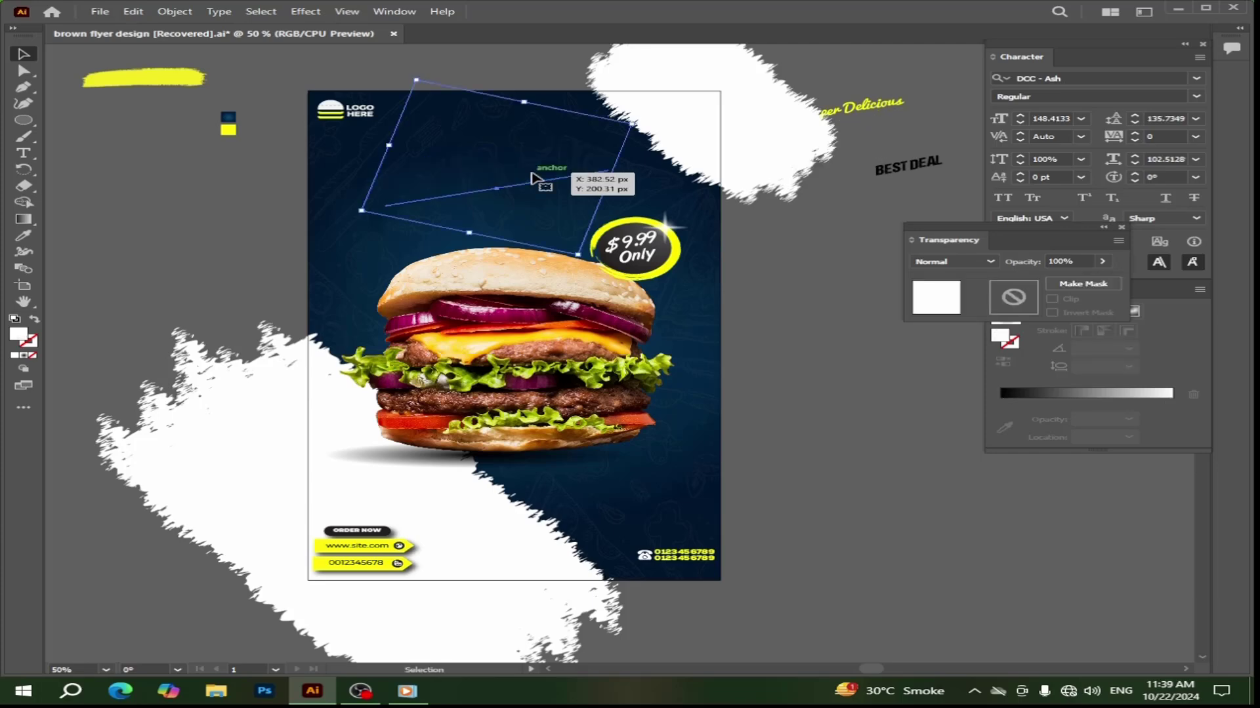
{"action": "right_click", "coordinate": [533, 178]}
{"action": "mouse_move", "coordinate": [578, 512]}
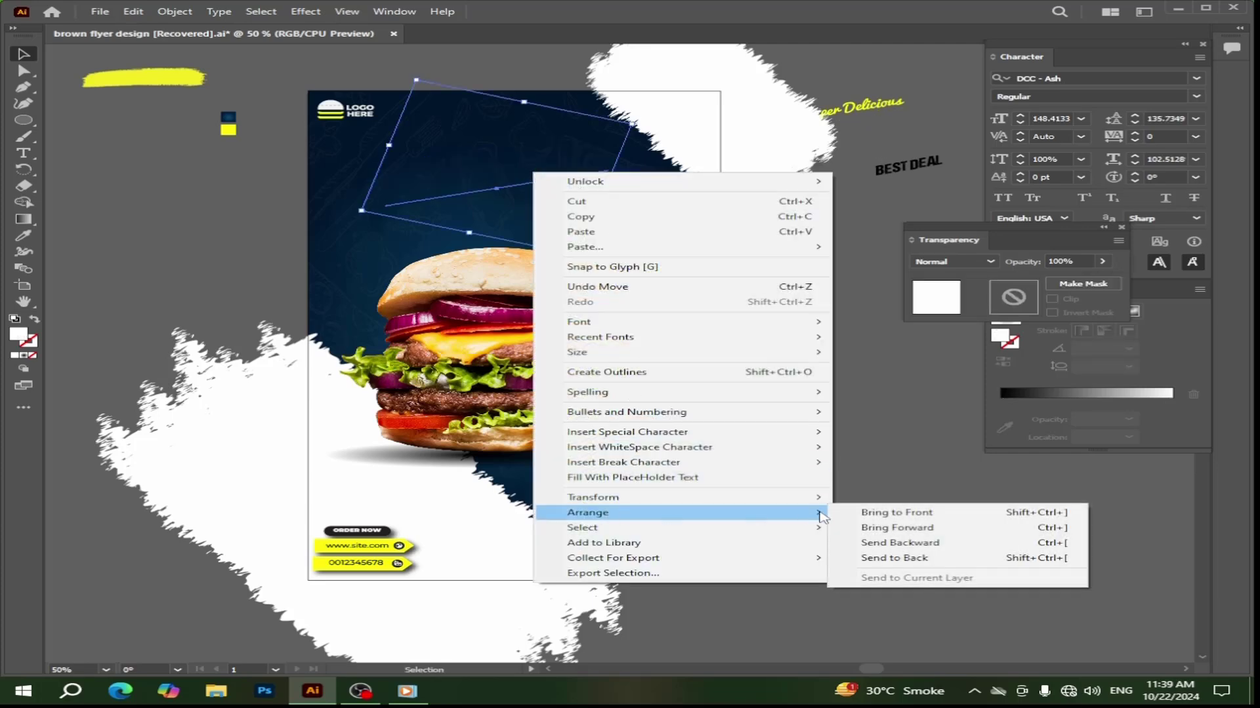
{"action": "left_click", "coordinate": [896, 513]}
{"action": "left_click", "coordinate": [886, 396]}
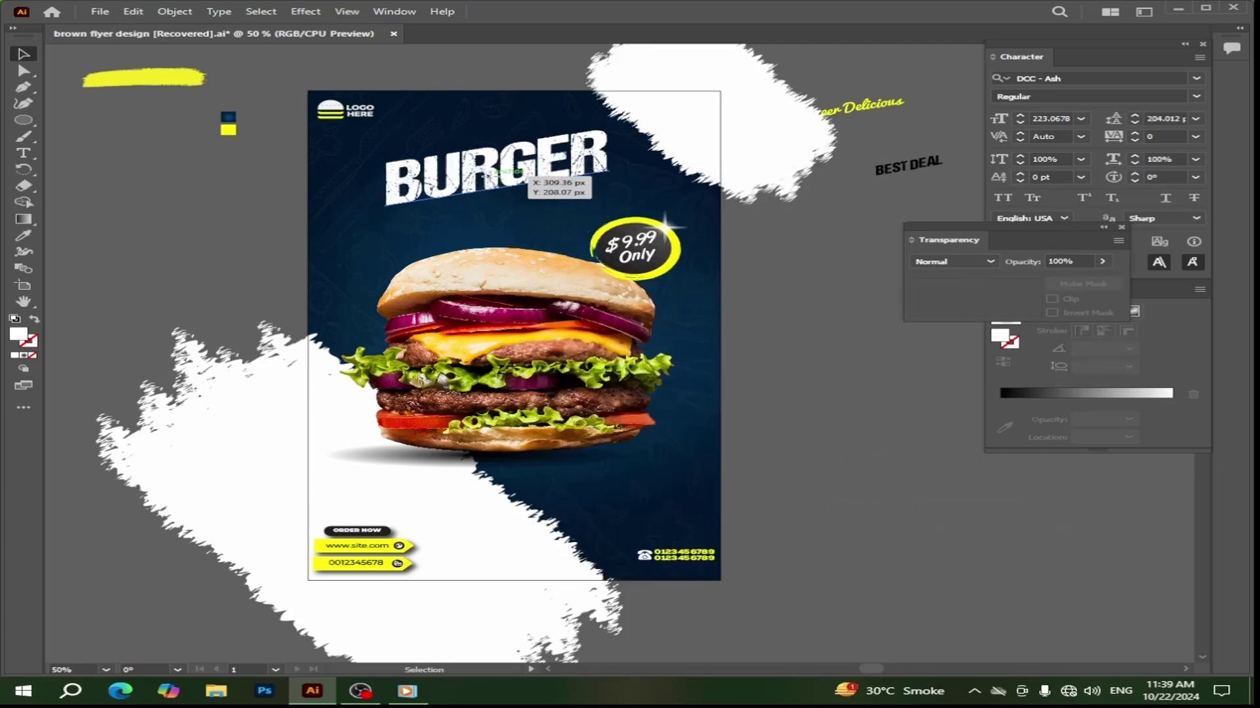
{"action": "left_click_drag", "start_coordinate": [497, 184], "coordinate": [512, 211]}
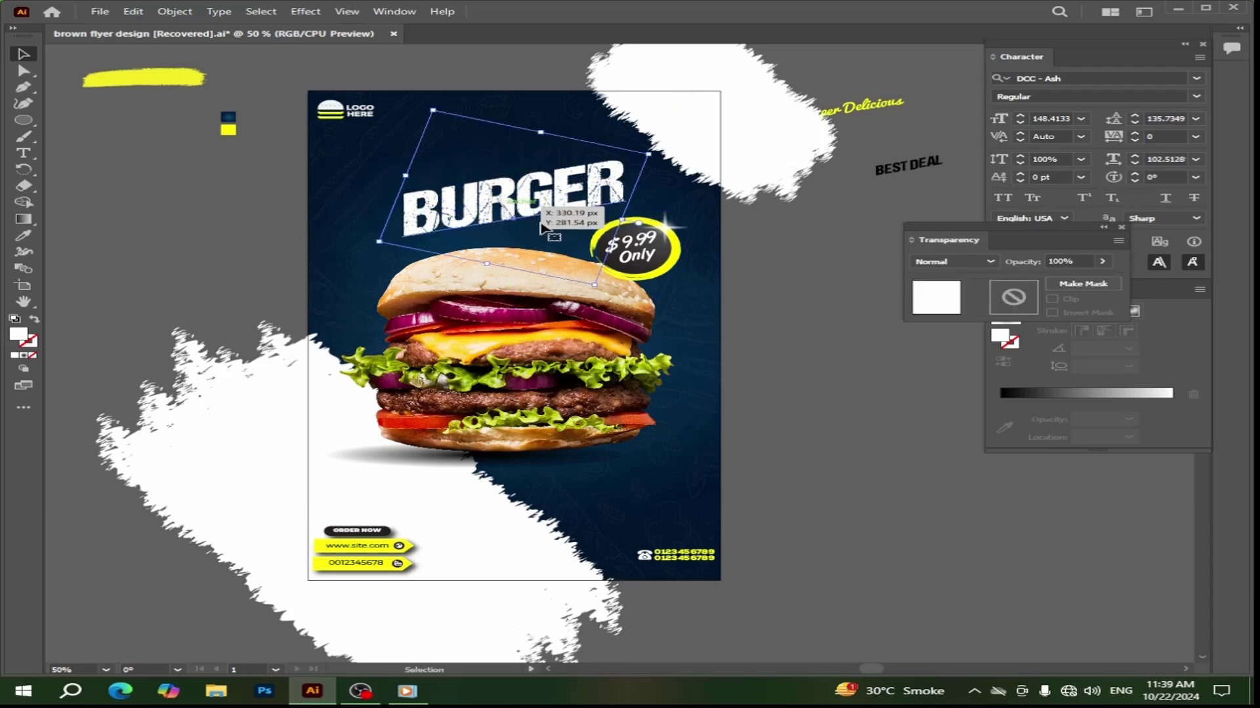
{"action": "left_click", "coordinate": [759, 318]}
Place the Super Delicious text just above the BURGER title, bring it to the front and nudge it slightly right.
{"action": "left_click_drag", "start_coordinate": [886, 110], "coordinate": [516, 156]}
{"action": "right_click", "coordinate": [515, 158]}
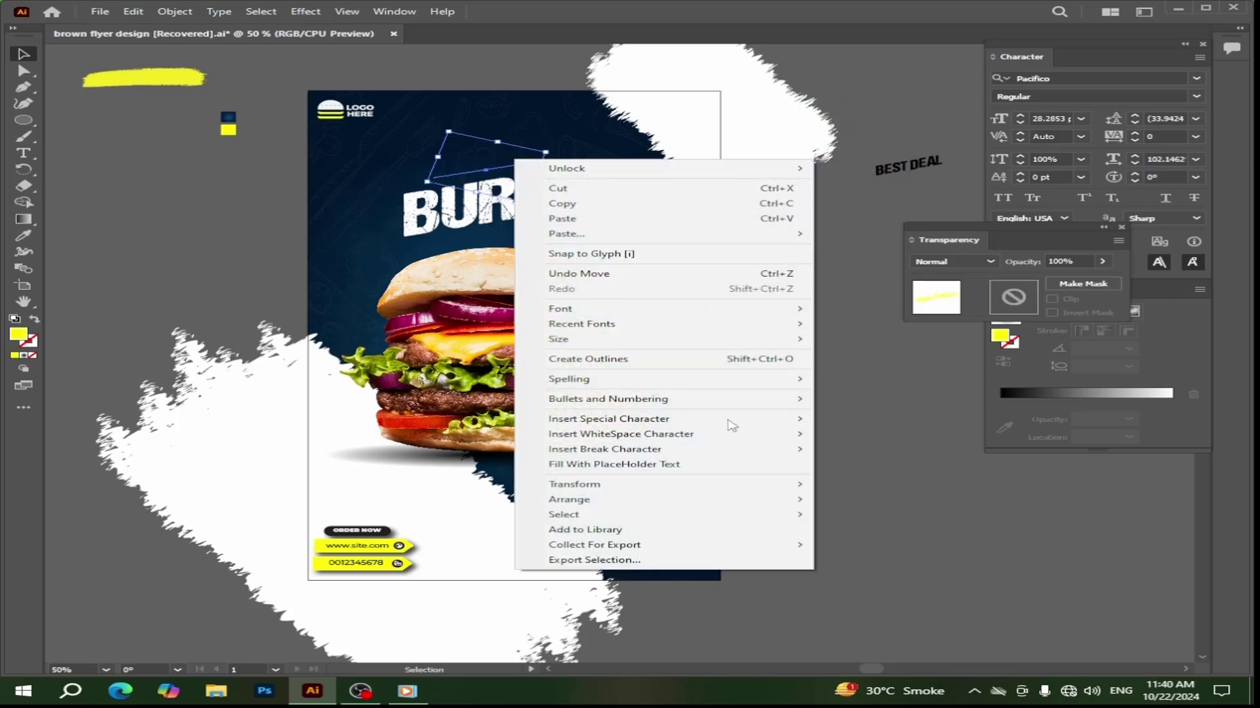
{"action": "mouse_move", "coordinate": [610, 505]}
{"action": "left_click", "coordinate": [846, 501]}
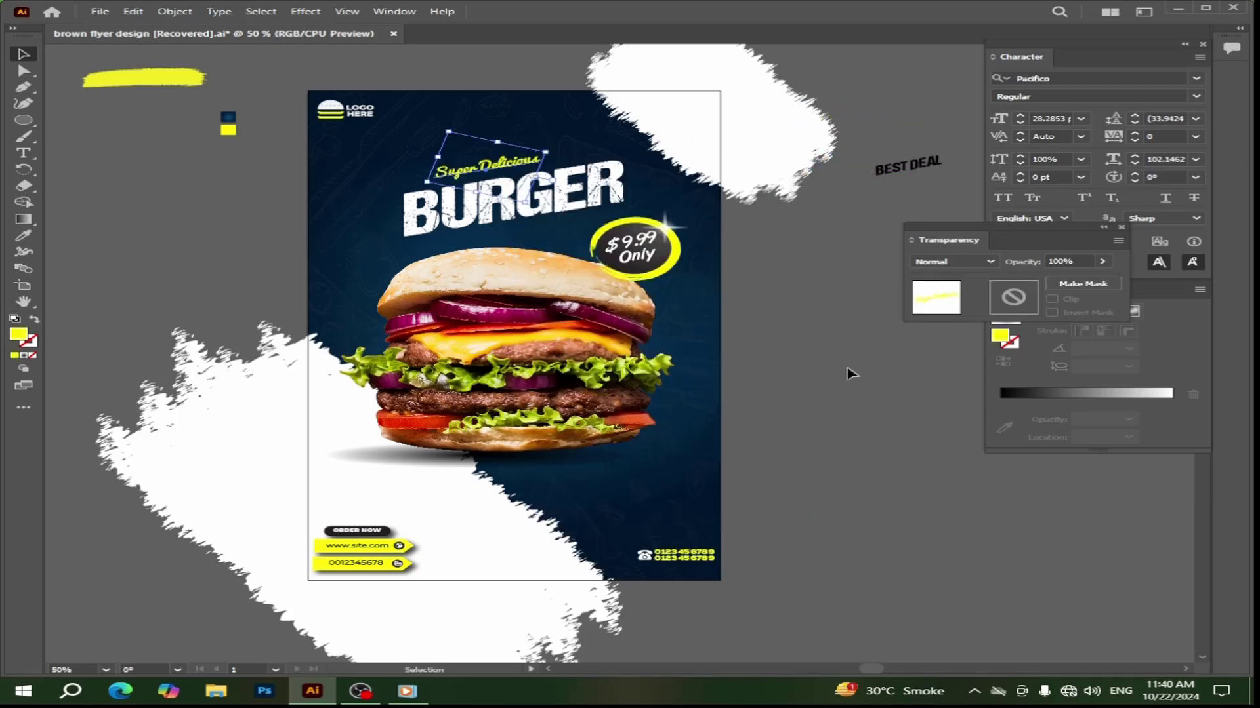
{"action": "left_click", "coordinate": [807, 317]}
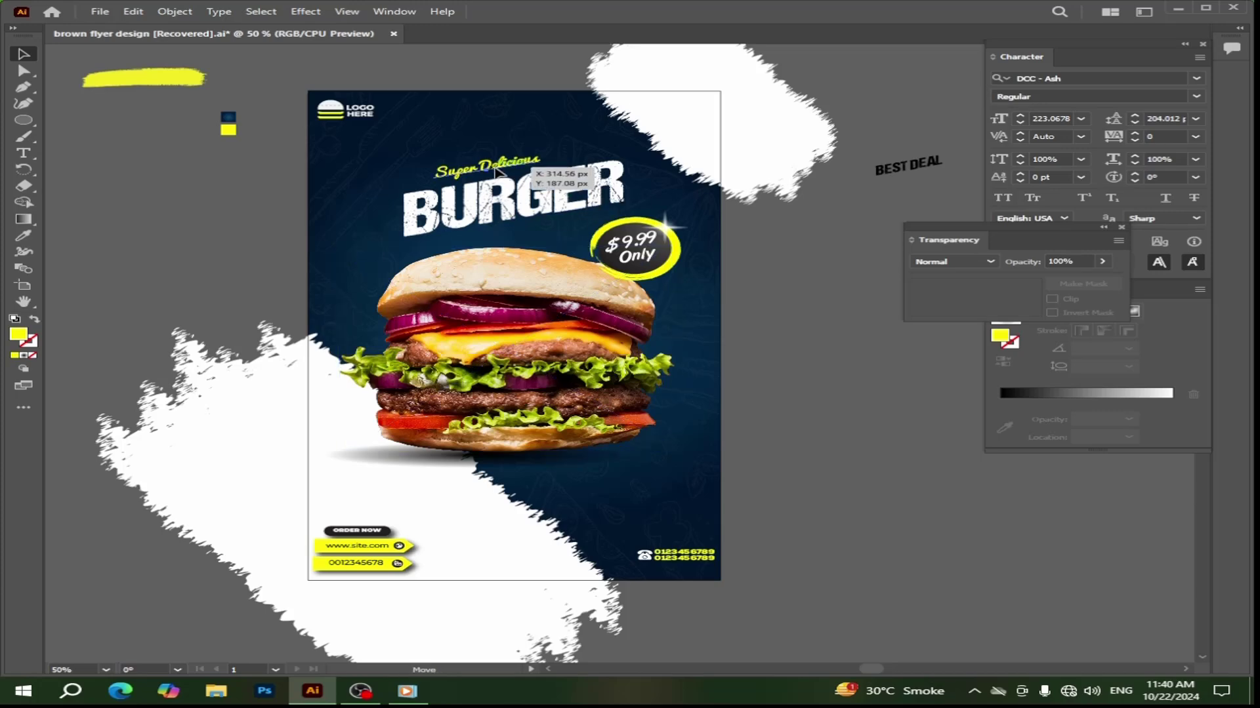
{"action": "left_click_drag", "start_coordinate": [496, 172], "coordinate": [497, 172]}
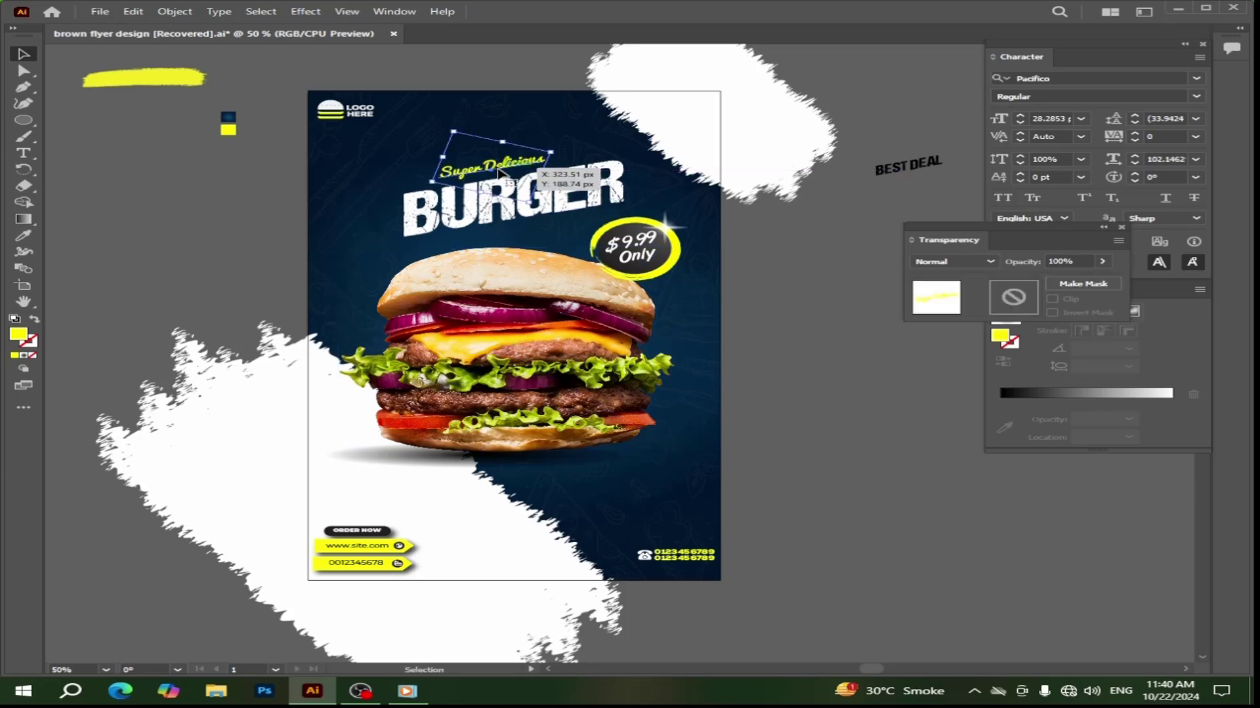
{"action": "left_click", "coordinate": [777, 252]}
Place the yellow brush stroke beneath the right end of the BURGER title, bring it to the front and tilt it to match the title.
{"action": "mouse_move", "coordinate": [92, 82]}
{"action": "left_mouse_down"}
{"action": "mouse_move", "coordinate": [344, 121]}
{"action": "mouse_move", "coordinate": [565, 244]}
{"action": "mouse_move", "coordinate": [560, 231]}
{"action": "left_mouse_up"}
{"action": "right_click", "coordinate": [559, 231]}
{"action": "mouse_move", "coordinate": [648, 489]}
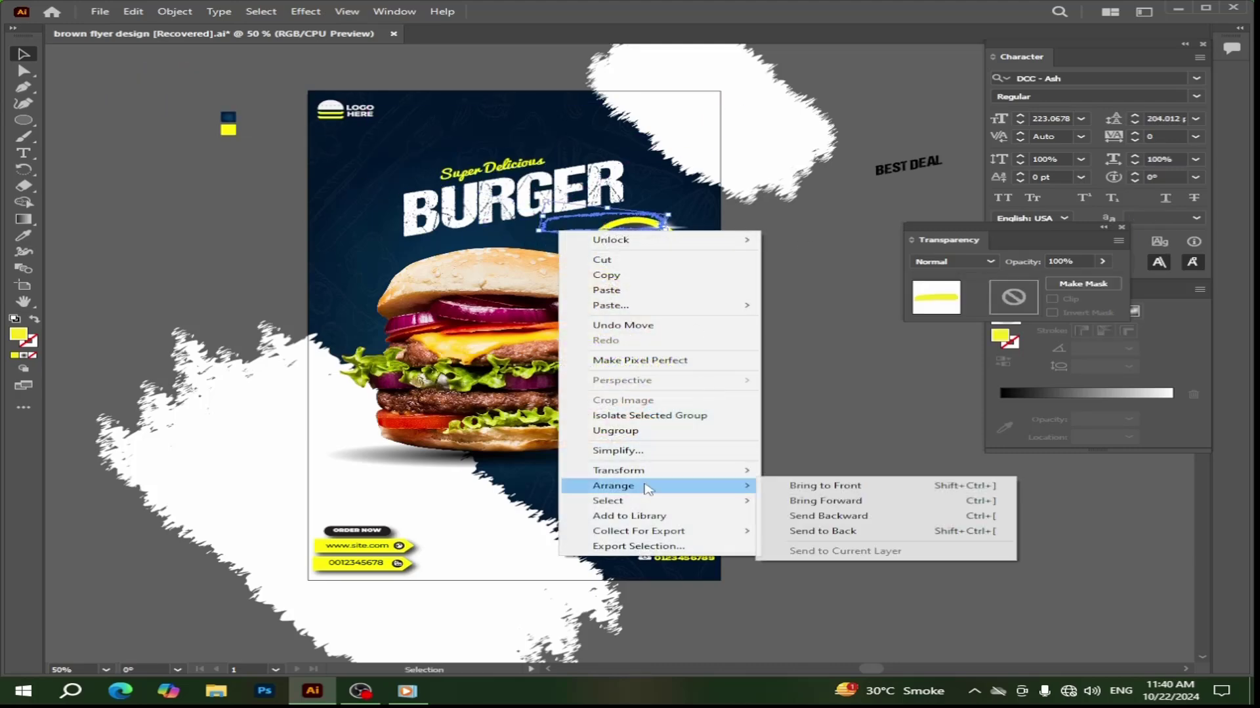
{"action": "left_click", "coordinate": [825, 486]}
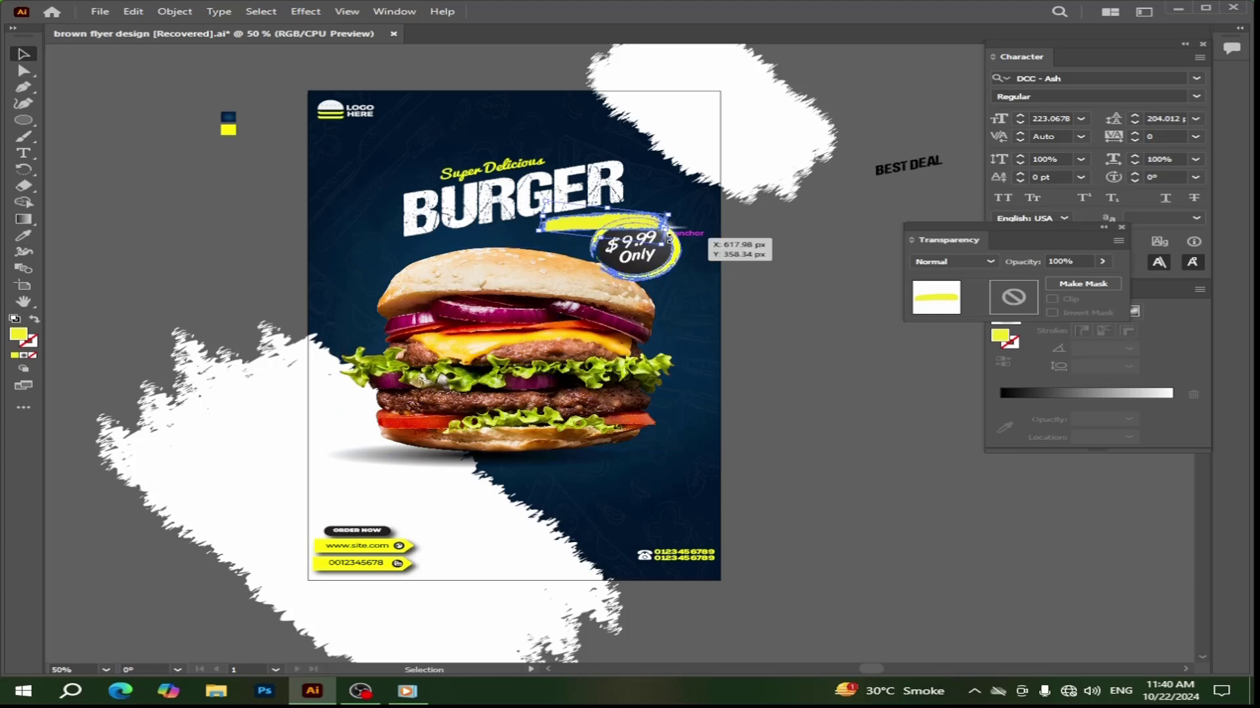
{"action": "left_click_drag", "start_coordinate": [671, 239], "coordinate": [675, 230]}
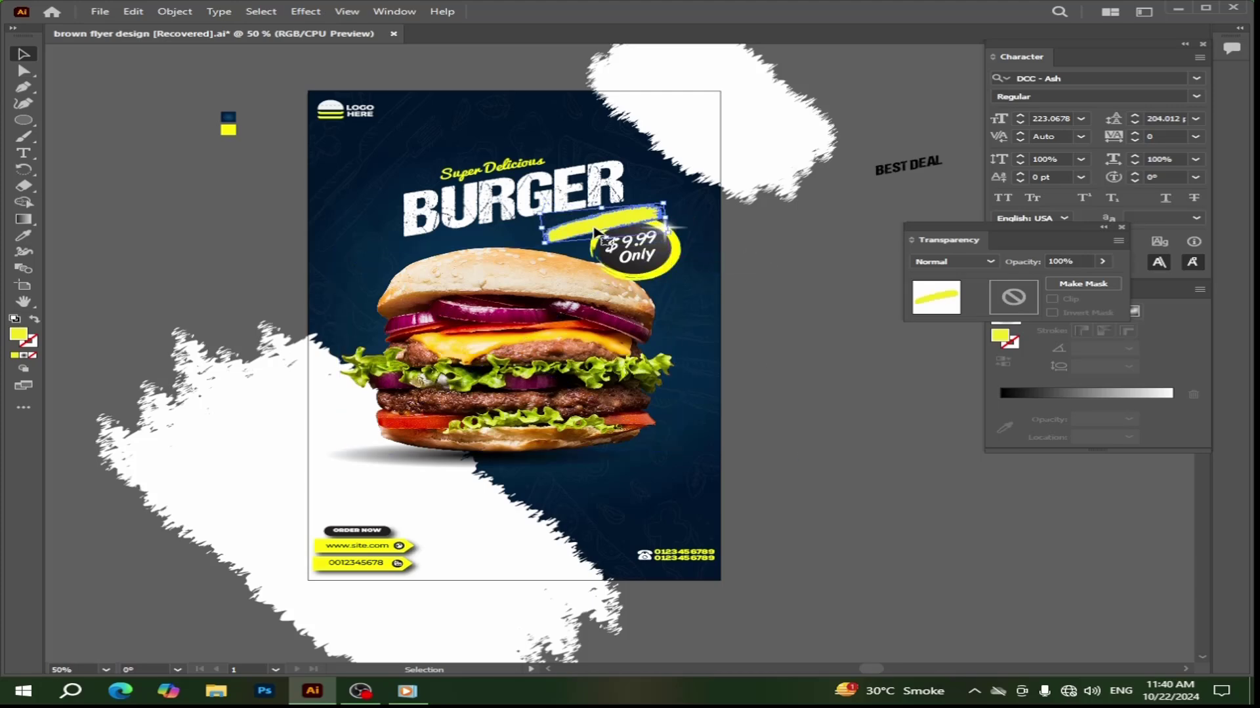
{"action": "left_click_drag", "start_coordinate": [593, 231], "coordinate": [574, 231]}
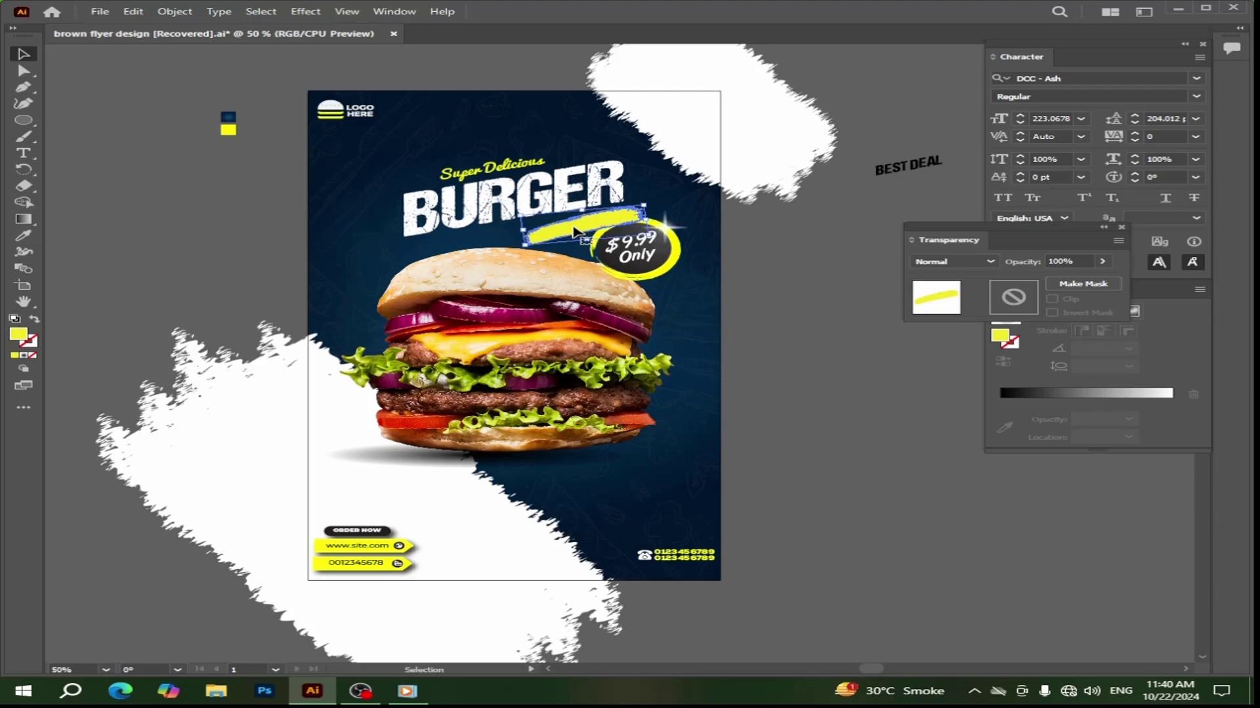
Move the price badge off the flyer to clear space and fine-tune the yellow brush stroke's rotation.
{"action": "left_click_drag", "start_coordinate": [650, 255], "coordinate": [808, 293]}
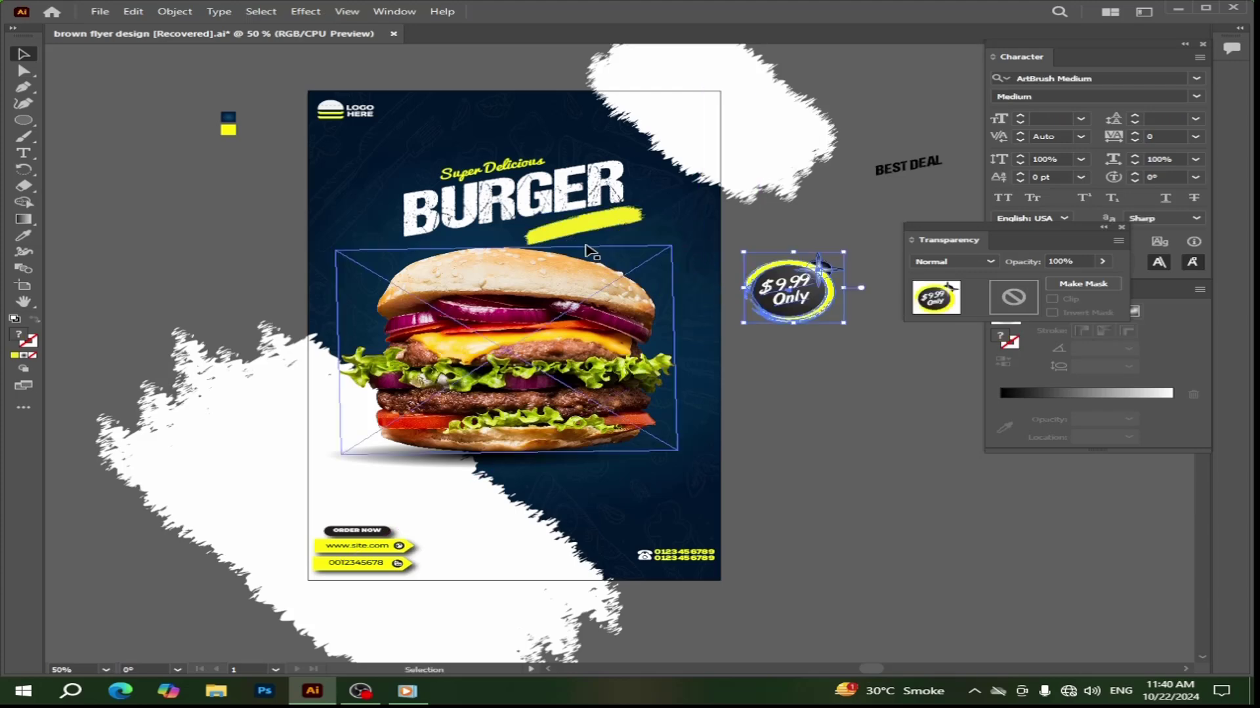
{"action": "left_click", "coordinate": [544, 240]}
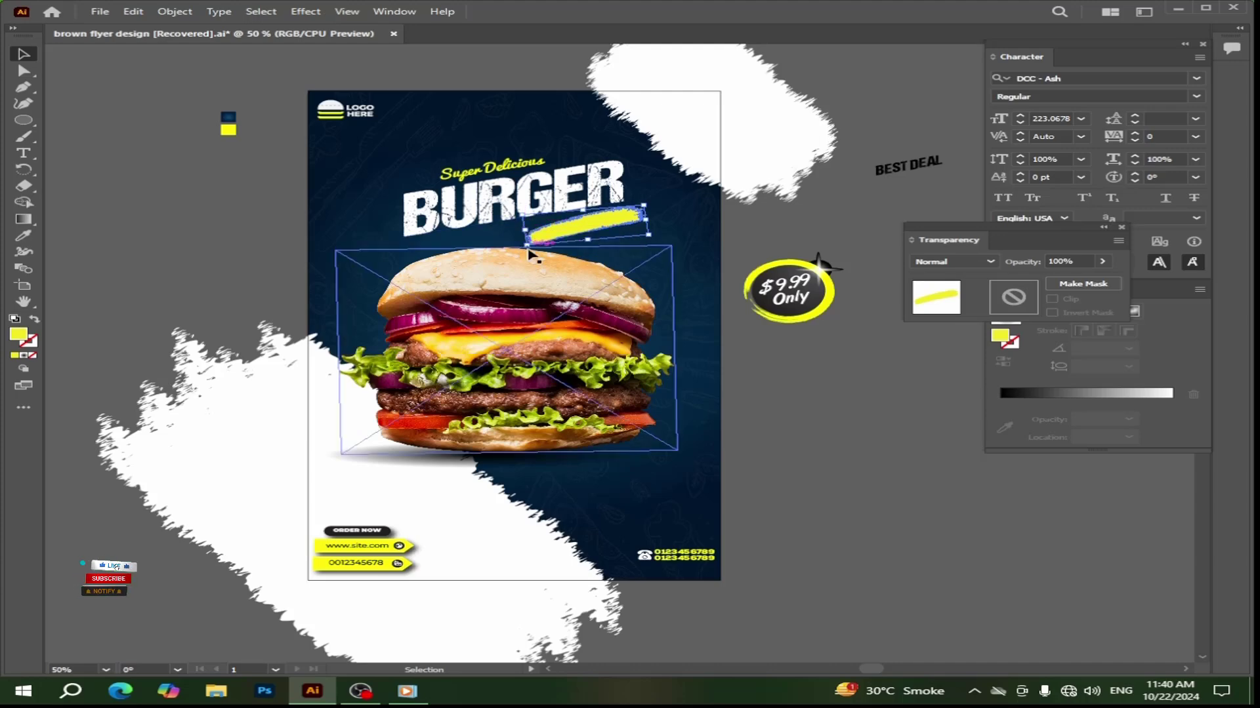
{"action": "left_click_drag", "start_coordinate": [525, 250], "coordinate": [523, 250]}
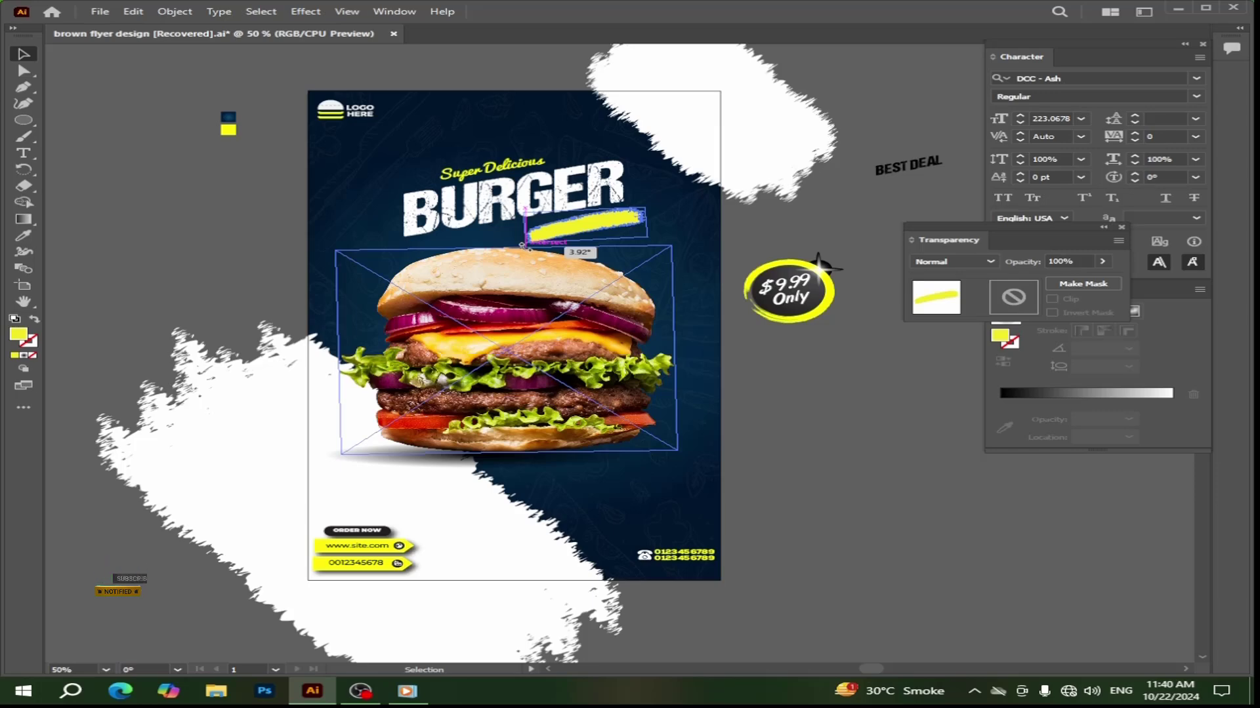
{"action": "left_click_drag", "start_coordinate": [521, 245], "coordinate": [523, 246]}
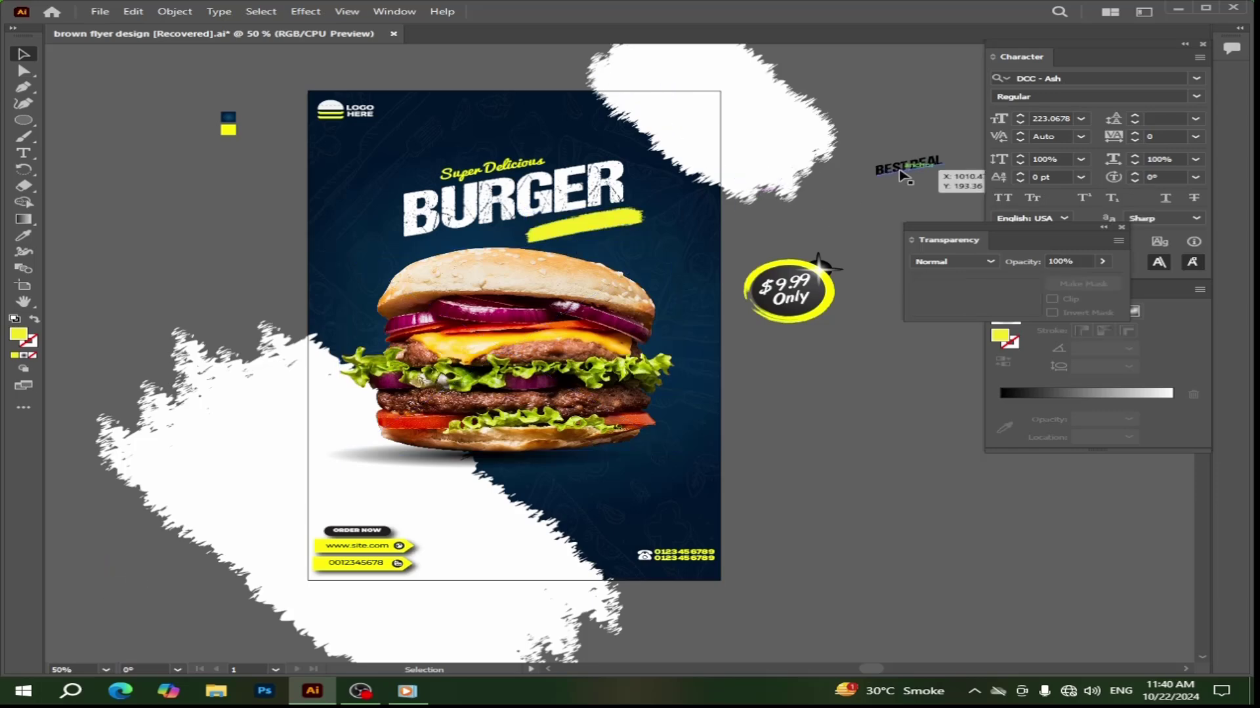
Place the BEST DEAL text on the yellow brush stroke and bring it to the front.
{"action": "left_click_drag", "start_coordinate": [900, 175], "coordinate": [584, 228]}
{"action": "right_click", "coordinate": [584, 228]}
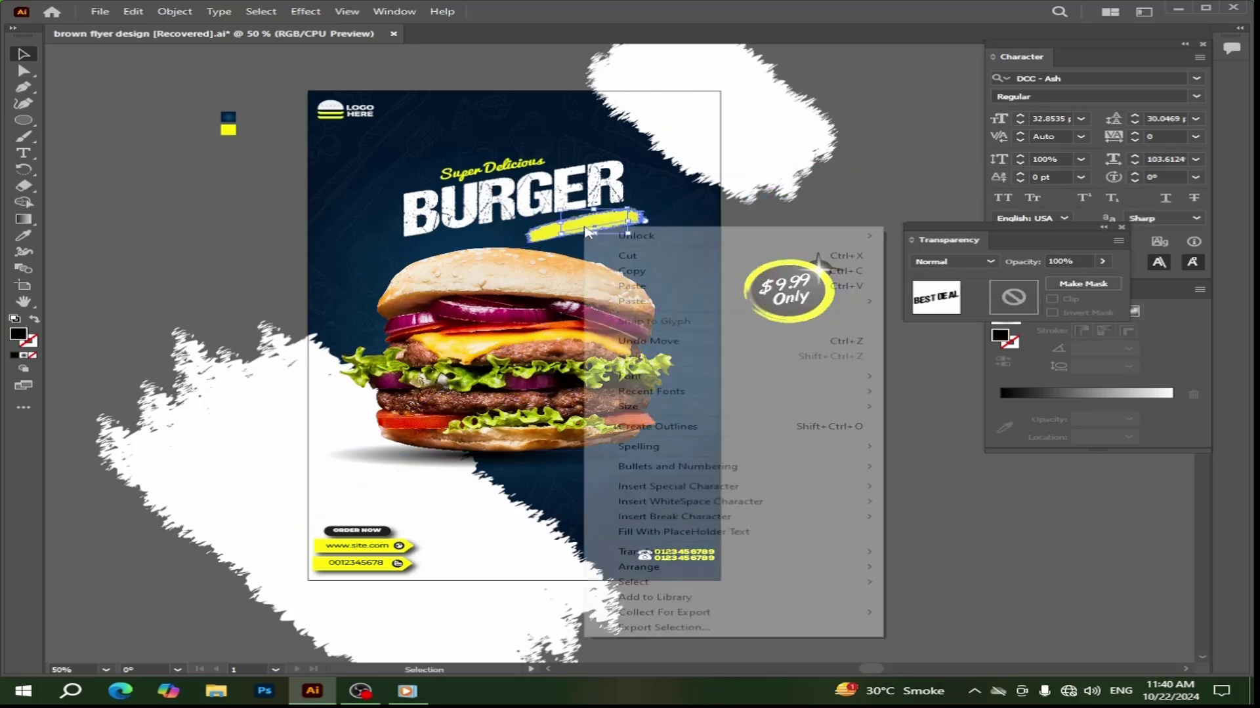
{"action": "mouse_move", "coordinate": [853, 567]}
{"action": "left_click", "coordinate": [945, 567]}
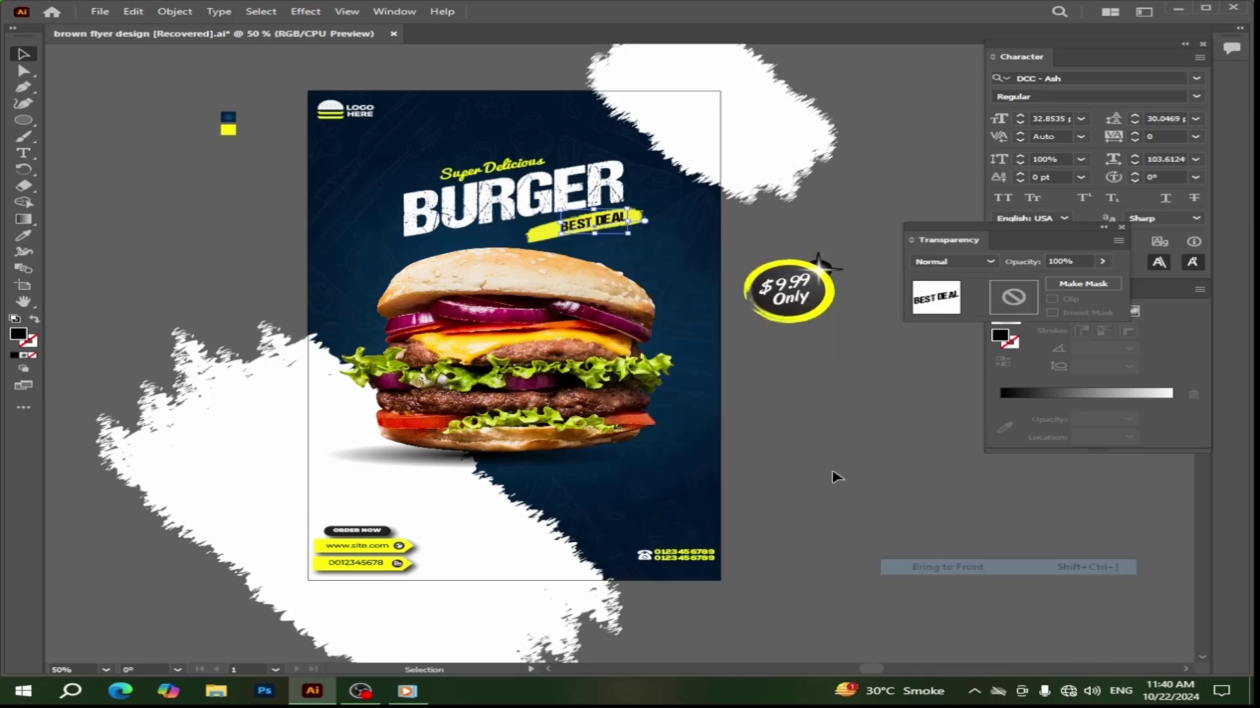
{"action": "left_click", "coordinate": [831, 472]}
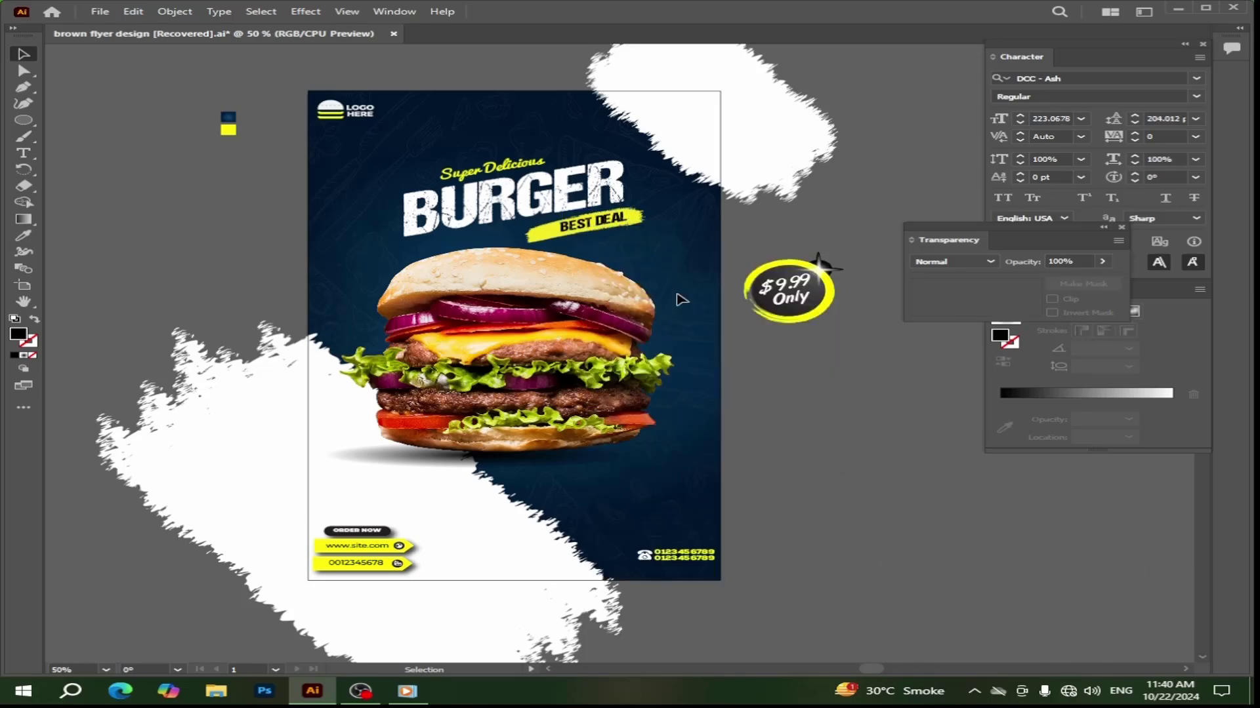
Center the BEST DEAL text on the yellow brush stroke and adjust the rotation of both so their slopes match.
{"action": "left_click", "coordinate": [594, 226]}
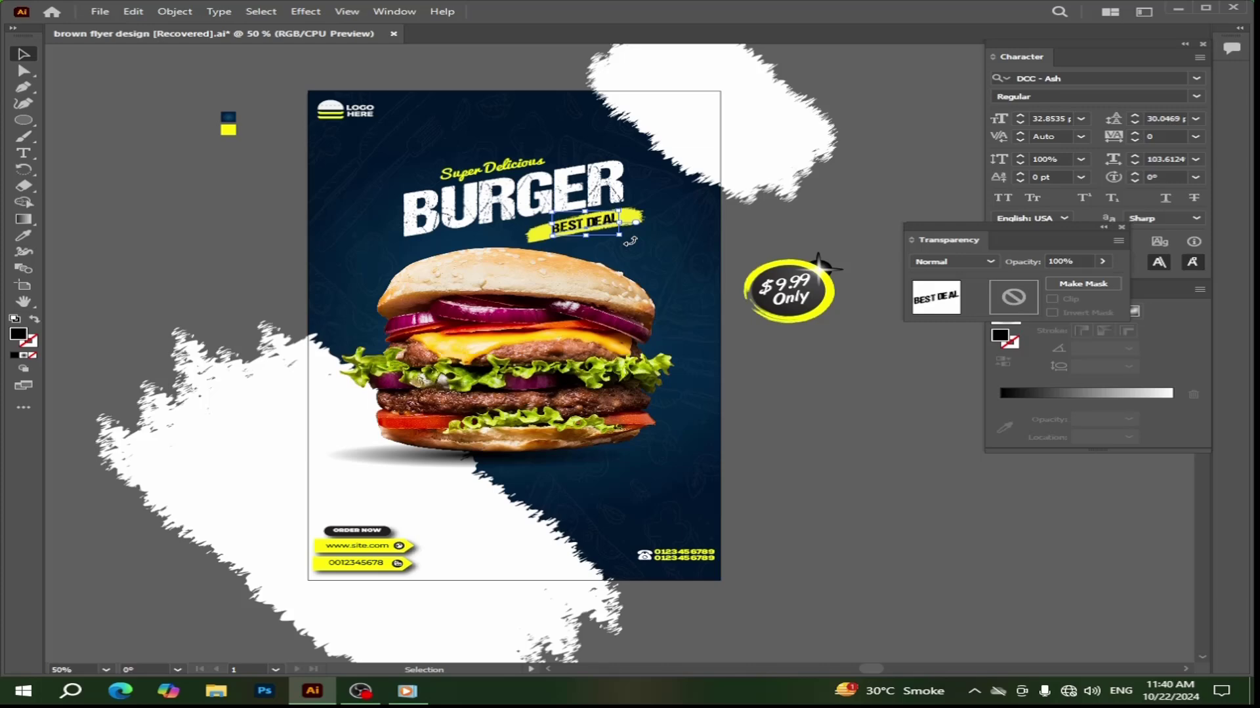
{"action": "left_click_drag", "start_coordinate": [631, 242], "coordinate": [631, 237]}
{"action": "left_click", "coordinate": [773, 225]}
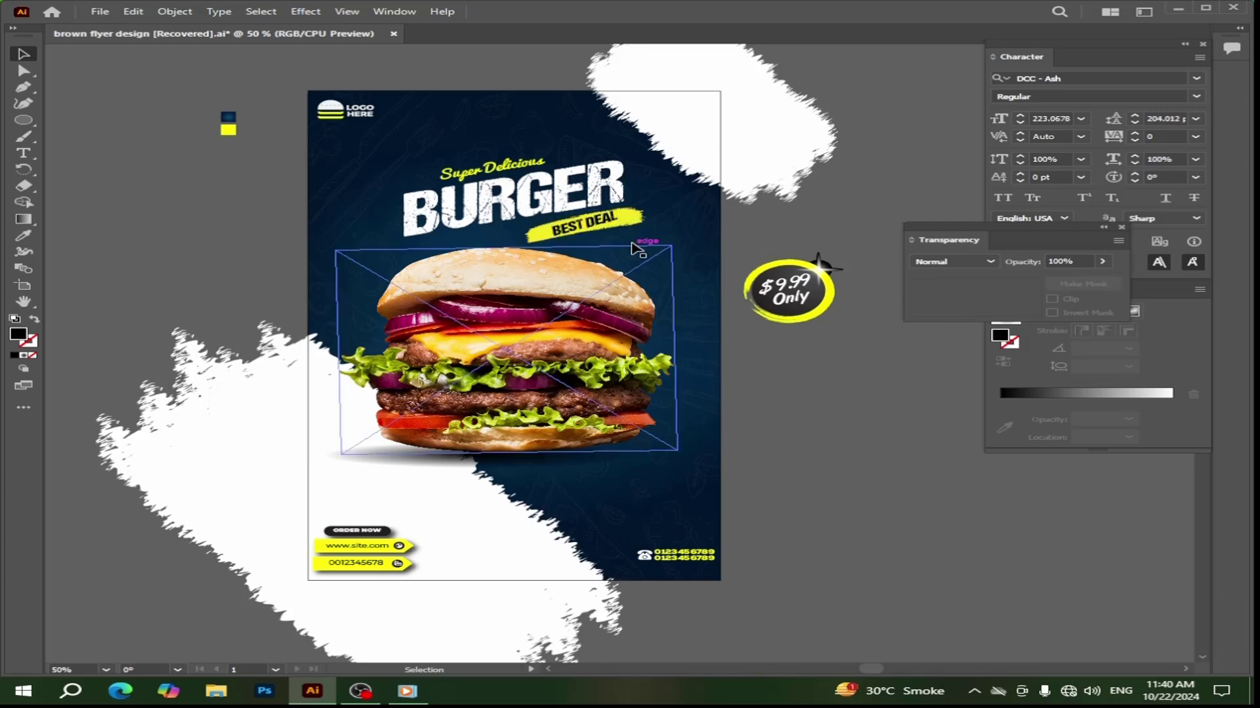
{"action": "left_click", "coordinate": [636, 223]}
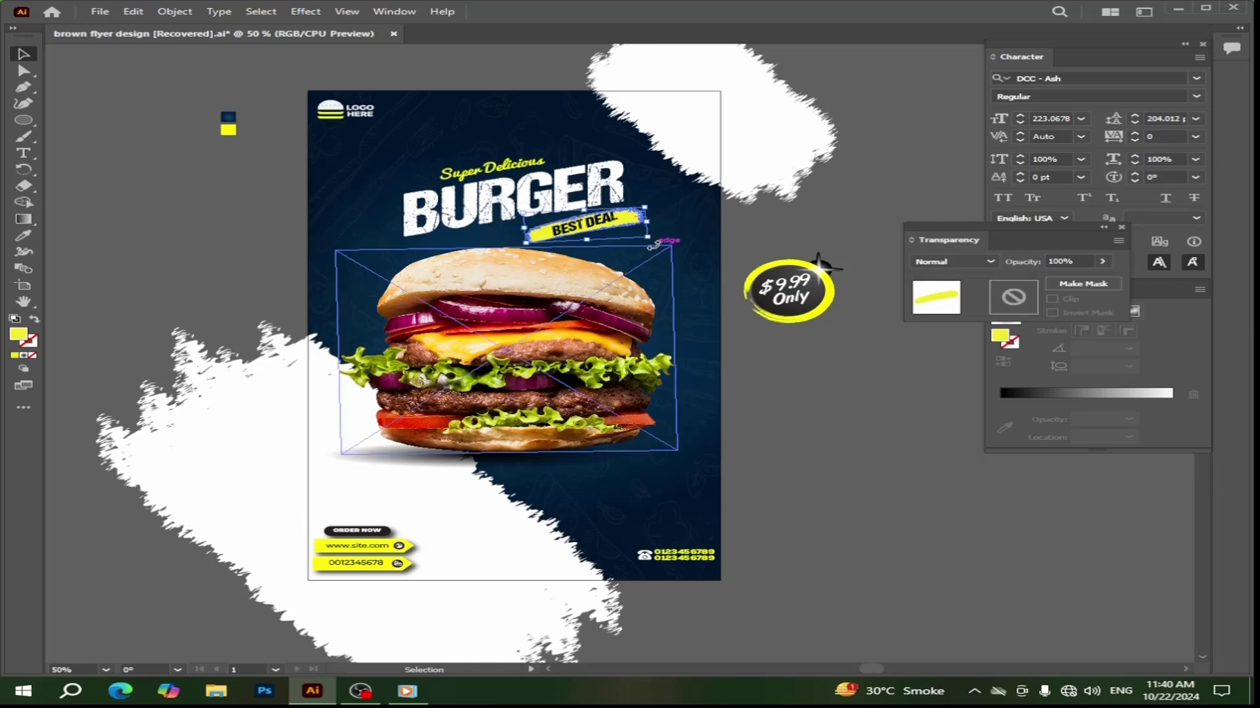
{"action": "left_click_drag", "start_coordinate": [654, 245], "coordinate": [660, 254]}
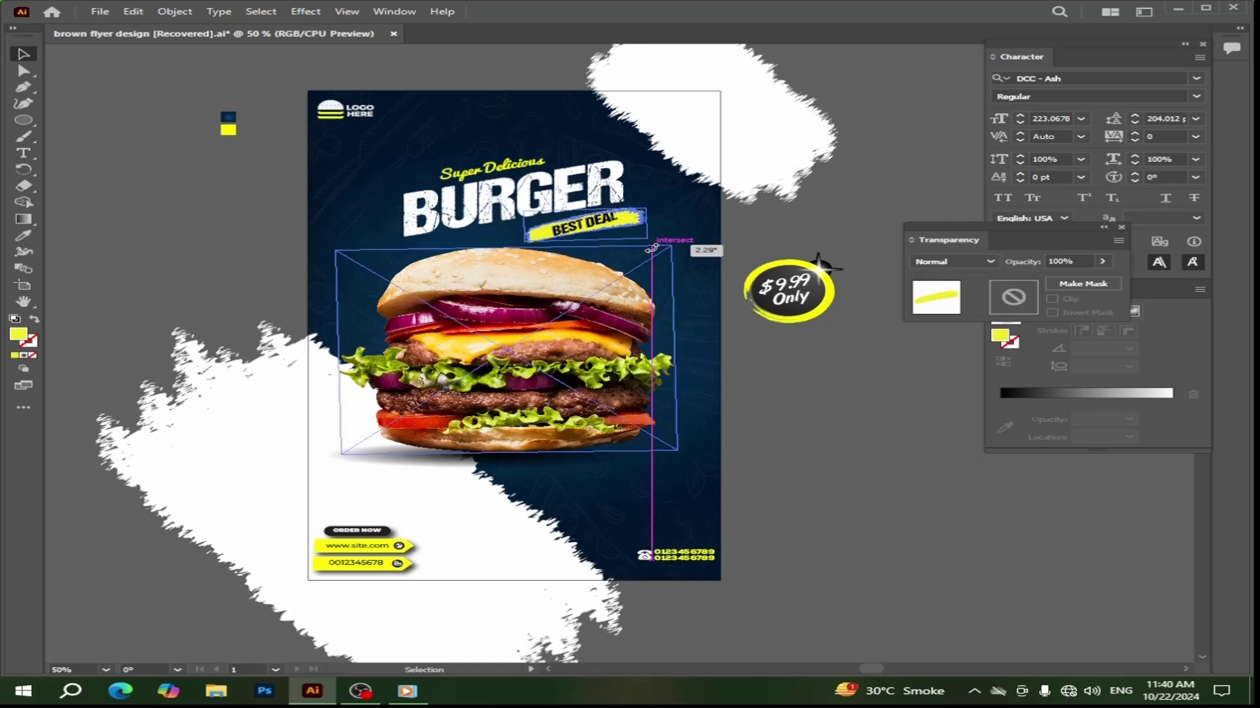
{"action": "left_click", "coordinate": [605, 239]}
{"action": "left_click", "coordinate": [591, 227]}
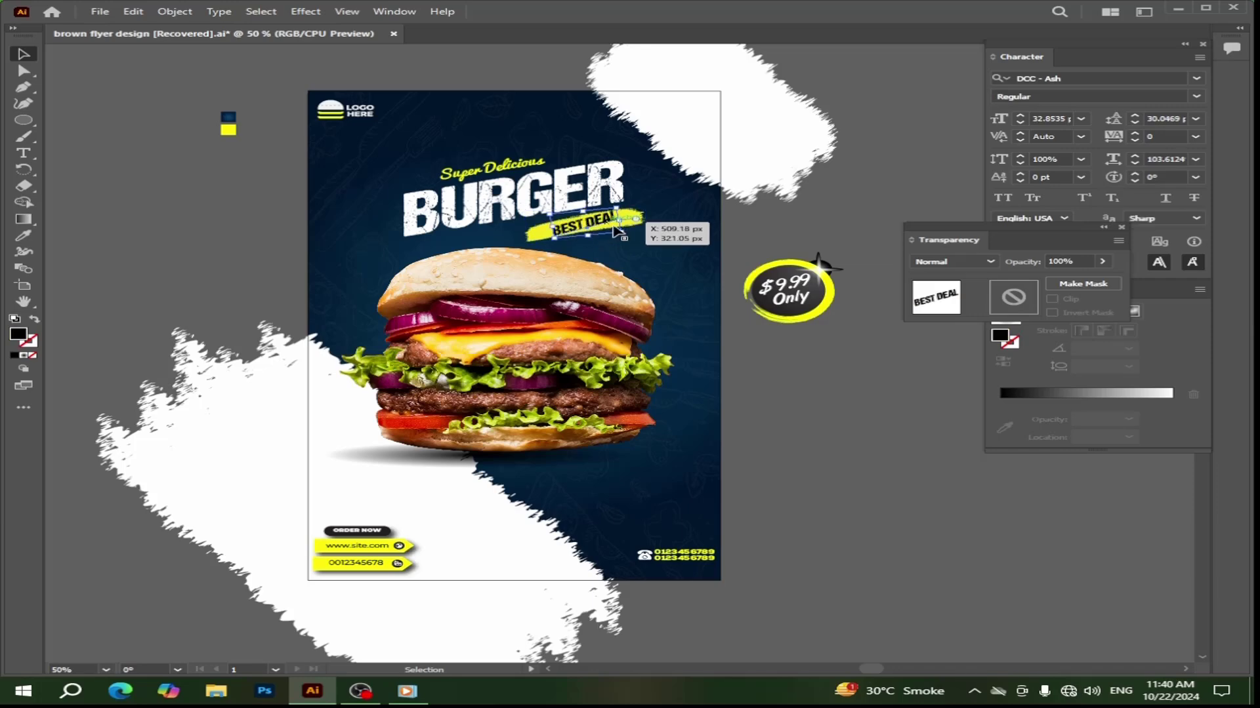
{"action": "left_click_drag", "start_coordinate": [627, 240], "coordinate": [624, 242]}
{"action": "left_click", "coordinate": [838, 330]}
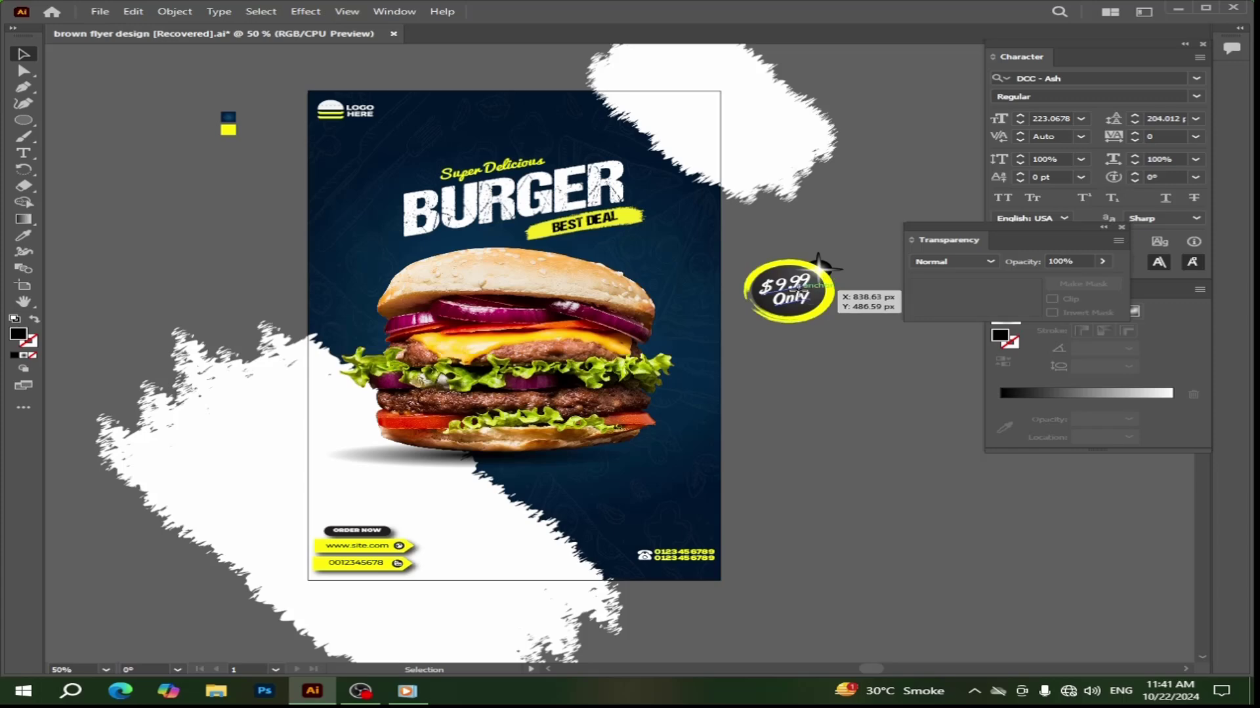
Return the price badge to the burger's upper-right edge, bring the burger image in front of it and nudge the badge slightly up and left.
{"action": "left_click_drag", "start_coordinate": [797, 289], "coordinate": [655, 276]}
{"action": "left_click", "coordinate": [535, 290]}
{"action": "right_click", "coordinate": [536, 289]}
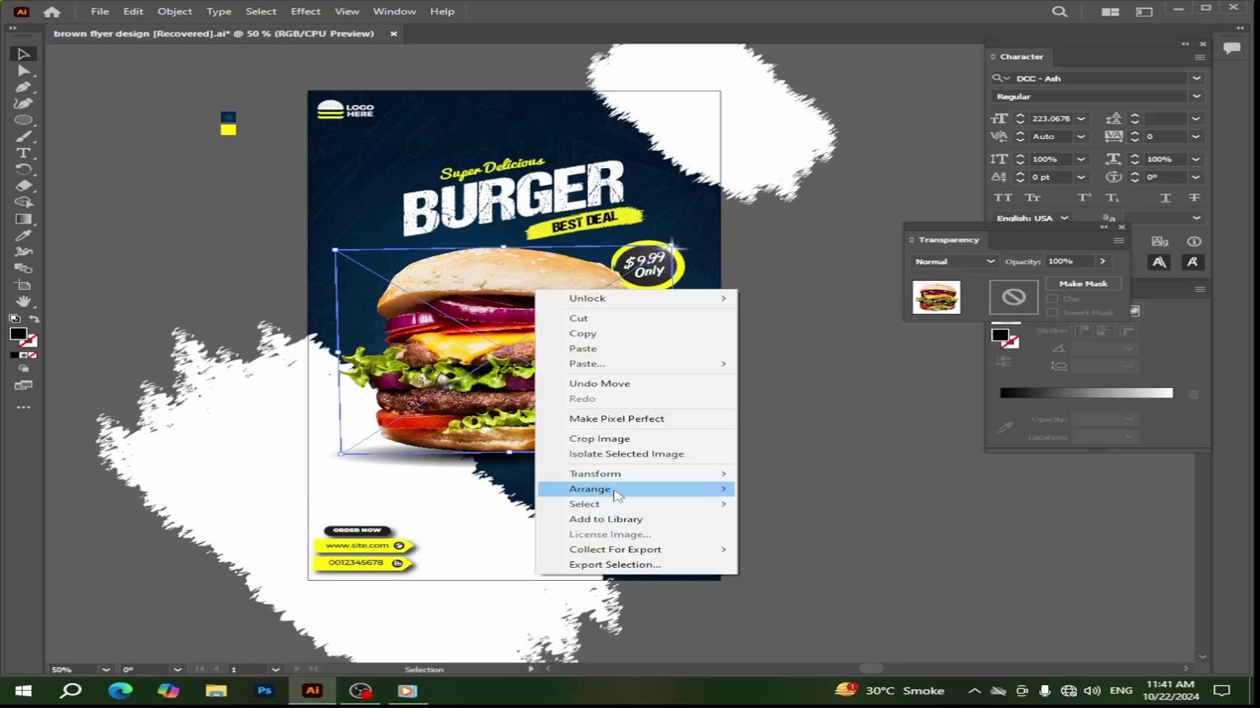
{"action": "mouse_move", "coordinate": [617, 495]}
{"action": "left_click", "coordinate": [764, 491]}
{"action": "left_click", "coordinate": [837, 356]}
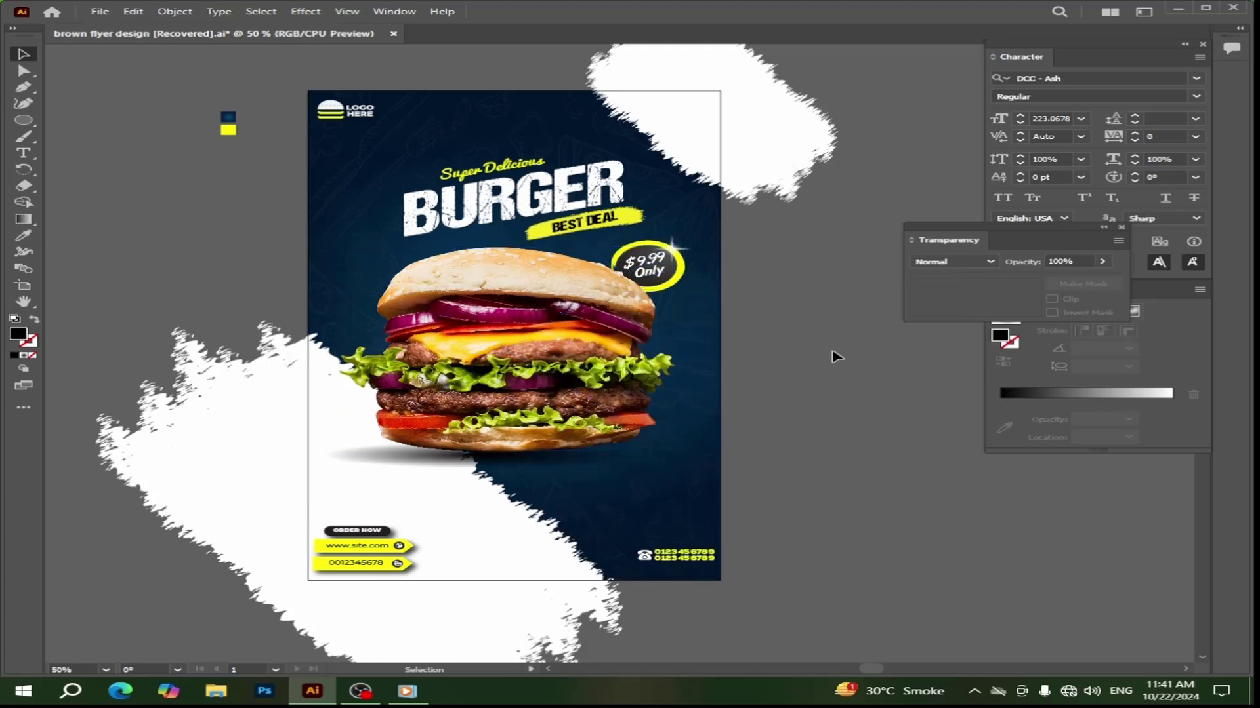
{"action": "left_click_drag", "start_coordinate": [680, 283], "coordinate": [680, 264]}
{"action": "left_click", "coordinate": [774, 290]}
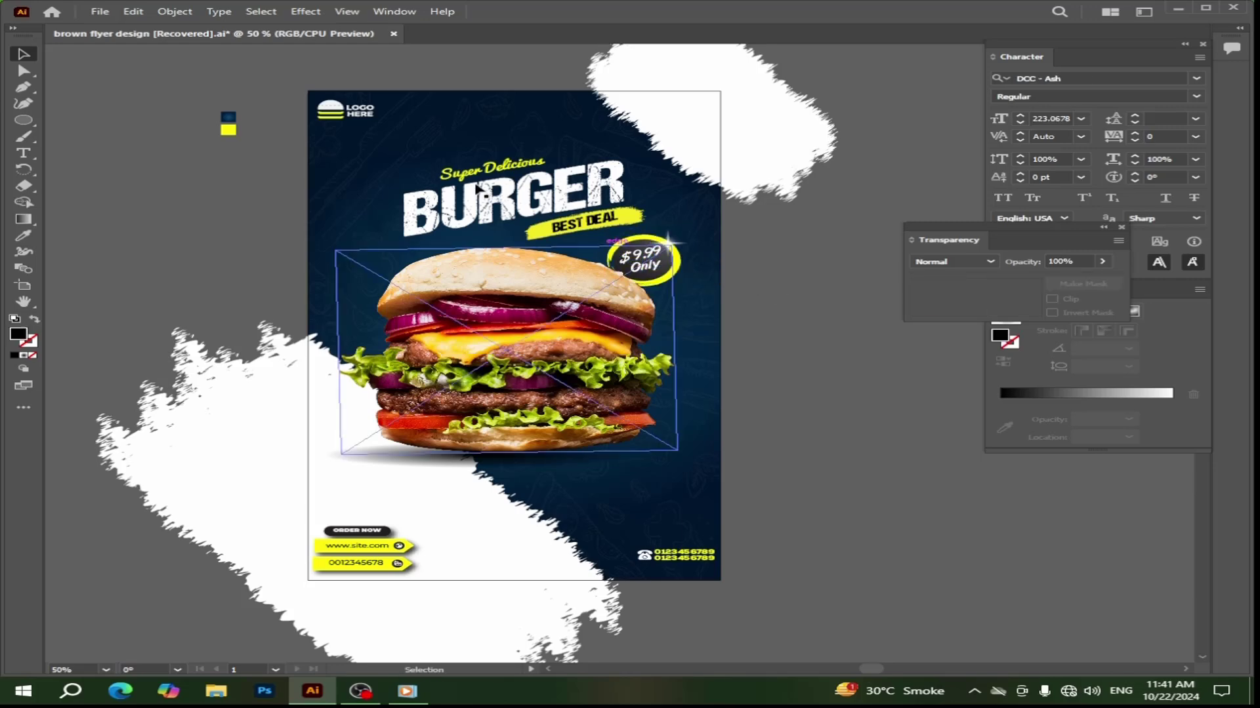
Group the Super Delicious, BURGER and BEST DEAL elements with the yellow stroke and enlarge the group slightly.
{"action": "left_click", "coordinate": [600, 227]}
{"action": "right_click", "coordinate": [599, 220]}
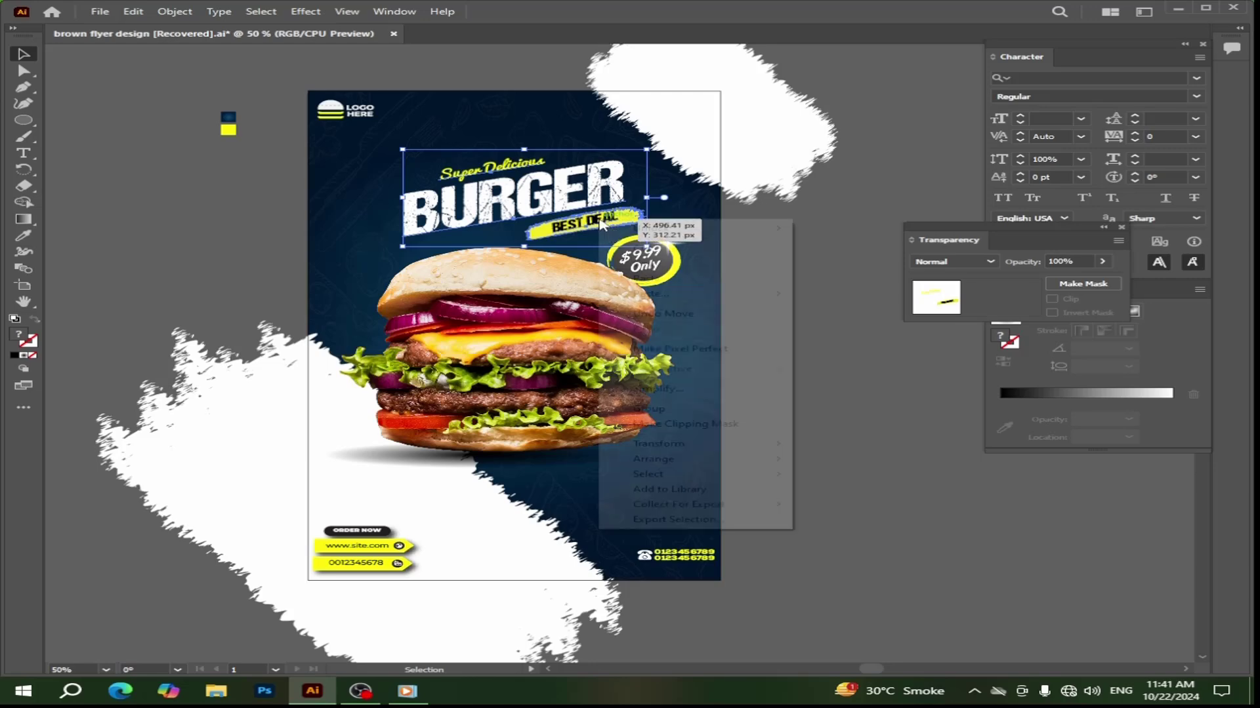
{"action": "left_click", "coordinate": [648, 414]}
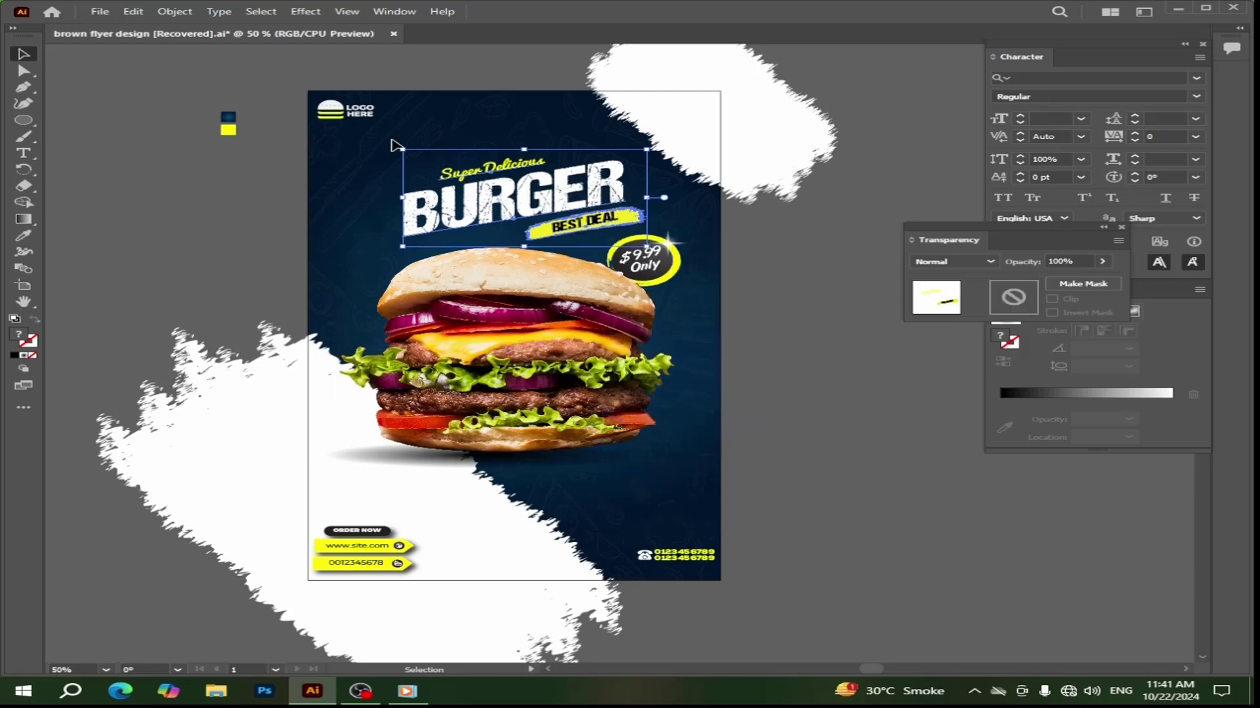
{"action": "left_click_drag", "start_coordinate": [398, 147], "coordinate": [391, 144]}
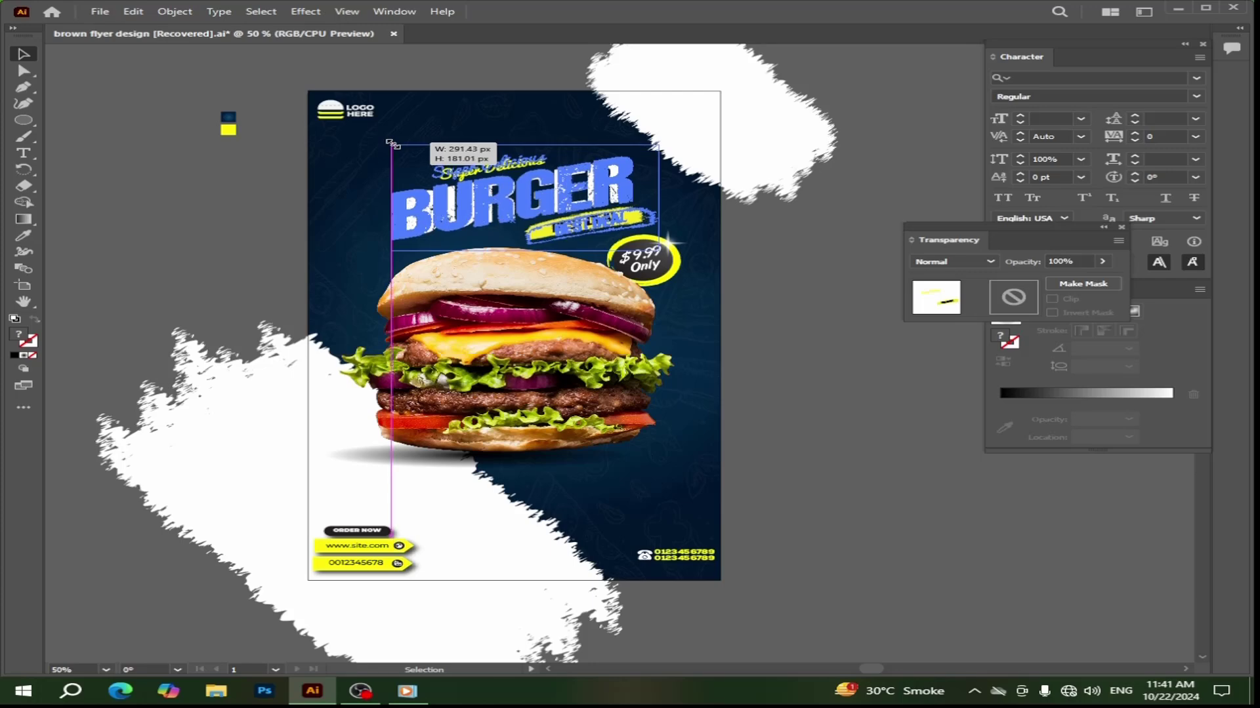
Move the grouped BURGER headline slightly up and left so that it sits above the burger.
{"action": "left_click_drag", "start_coordinate": [471, 208], "coordinate": [463, 204]}
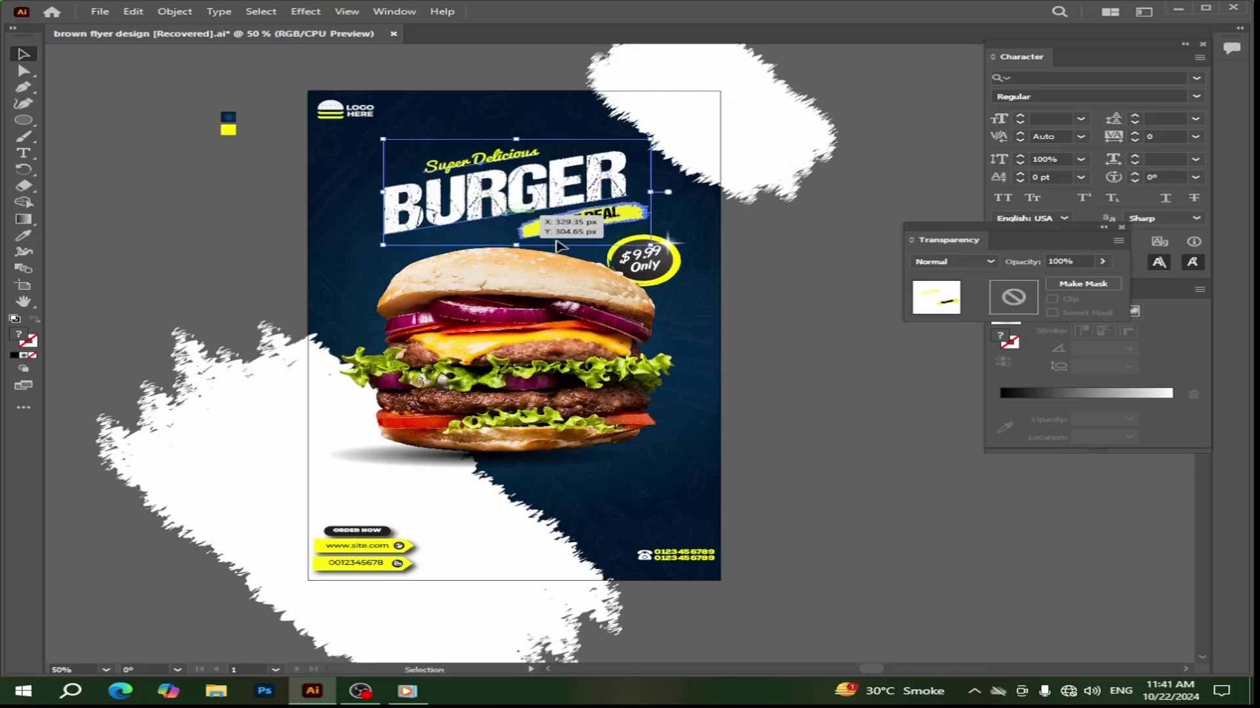
{"action": "left_click", "coordinate": [760, 290]}
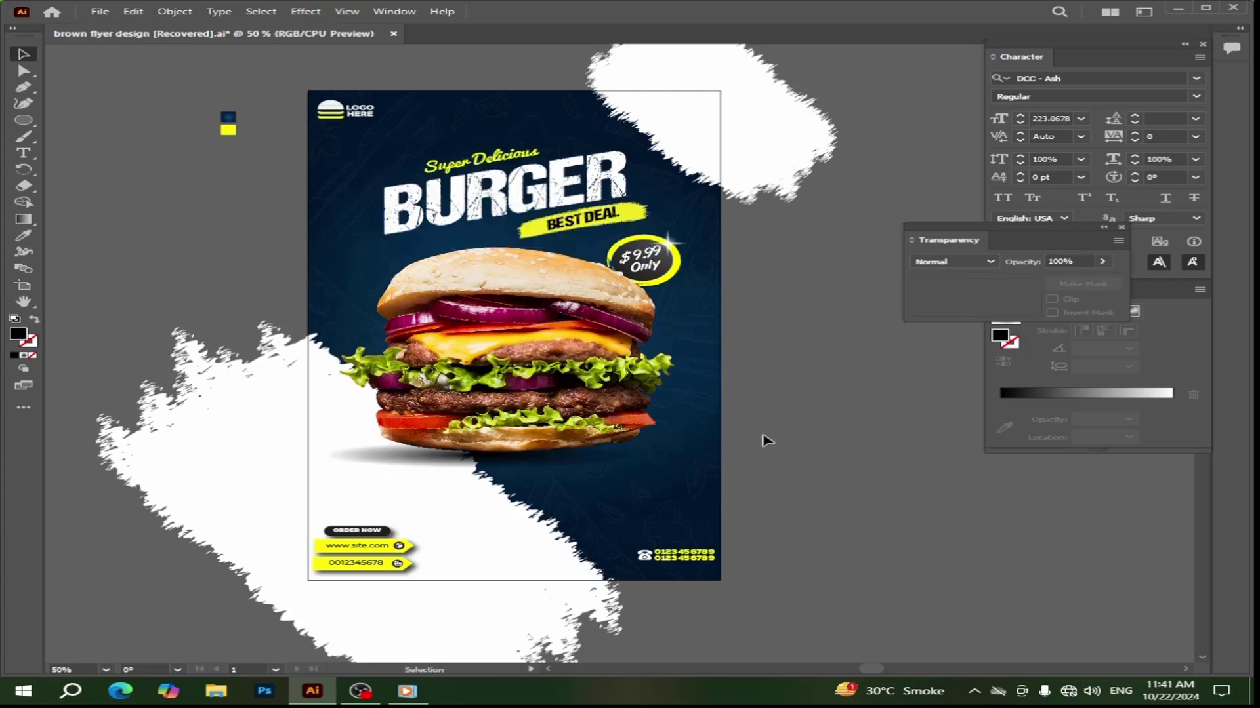
{"action": "left_click_drag", "start_coordinate": [533, 207], "coordinate": [527, 207]}
{"action": "left_click", "coordinate": [774, 318]}
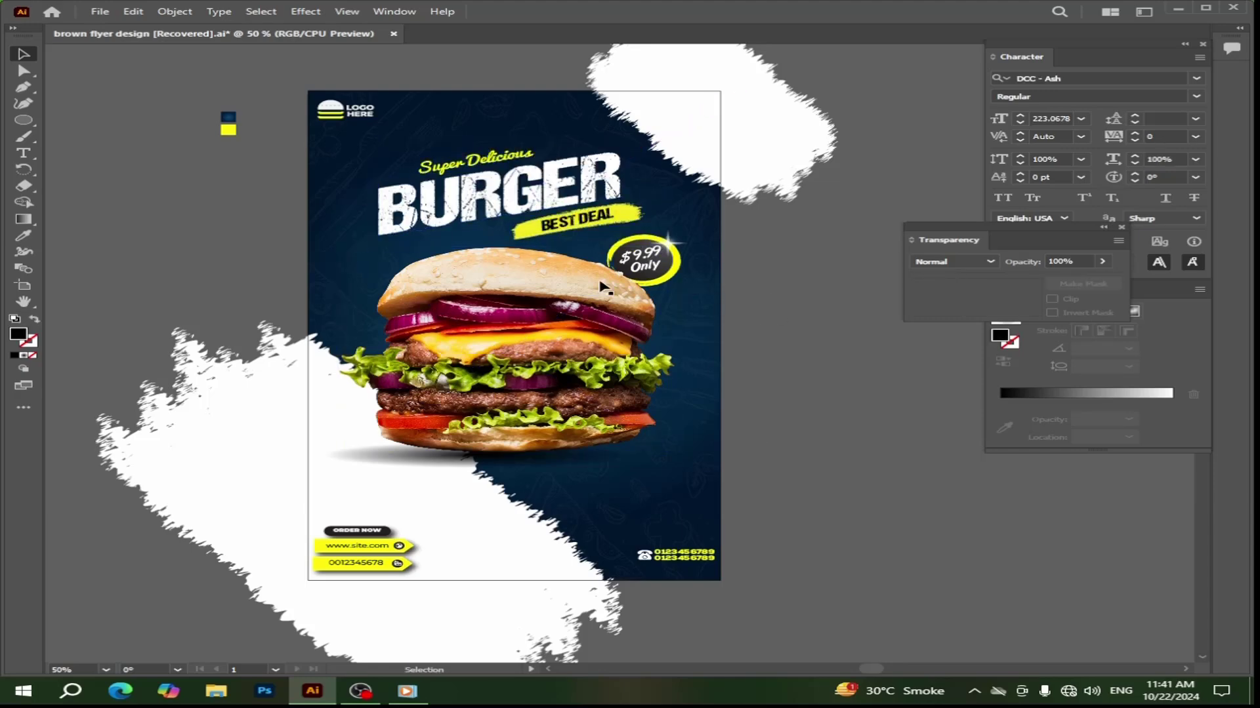
{"action": "left_click", "coordinate": [678, 263]}
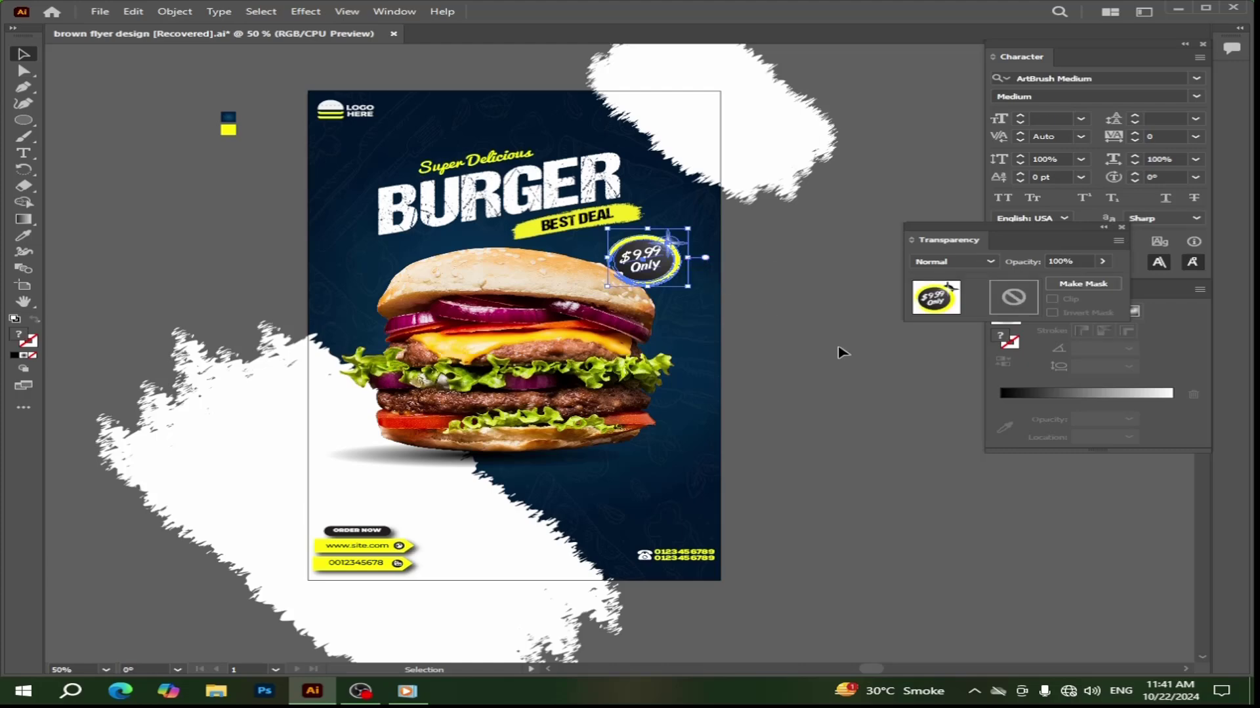
{"action": "left_click", "coordinate": [856, 417]}
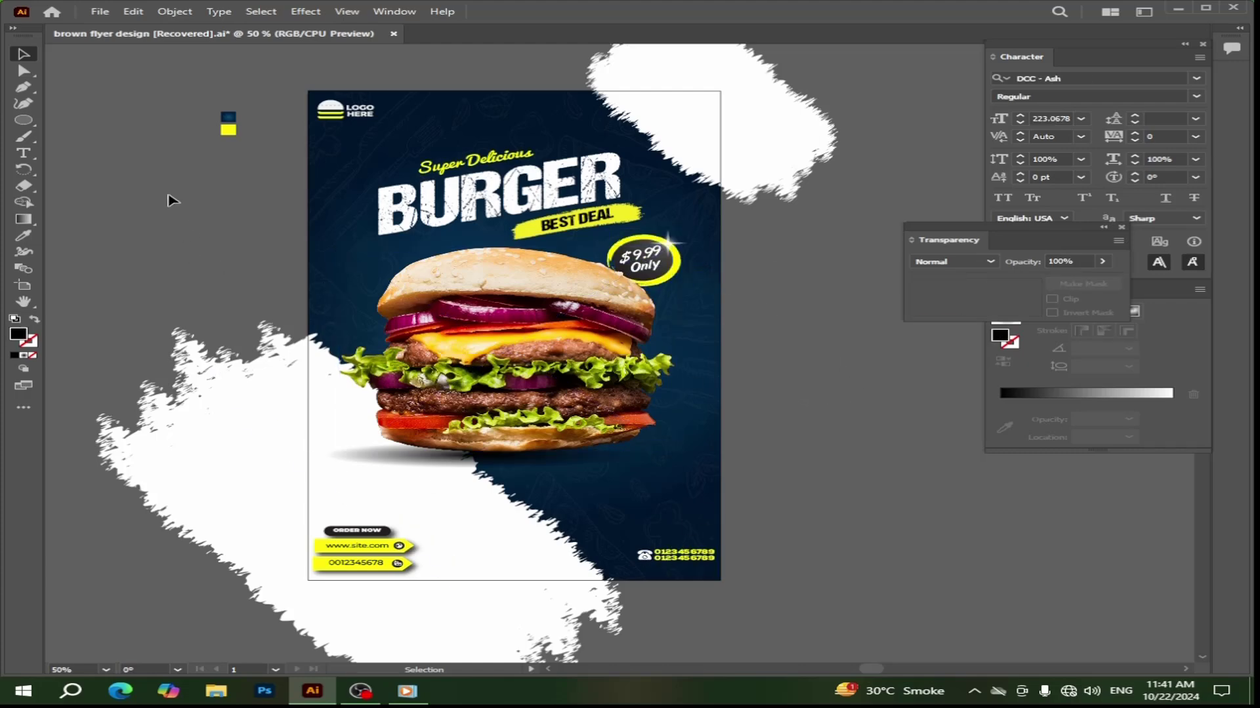
Draw a black rectangle that covers the whole artboard exactly from corner to corner.
{"action": "left_click_drag", "start_coordinate": [24, 127], "coordinate": [112, 97]}
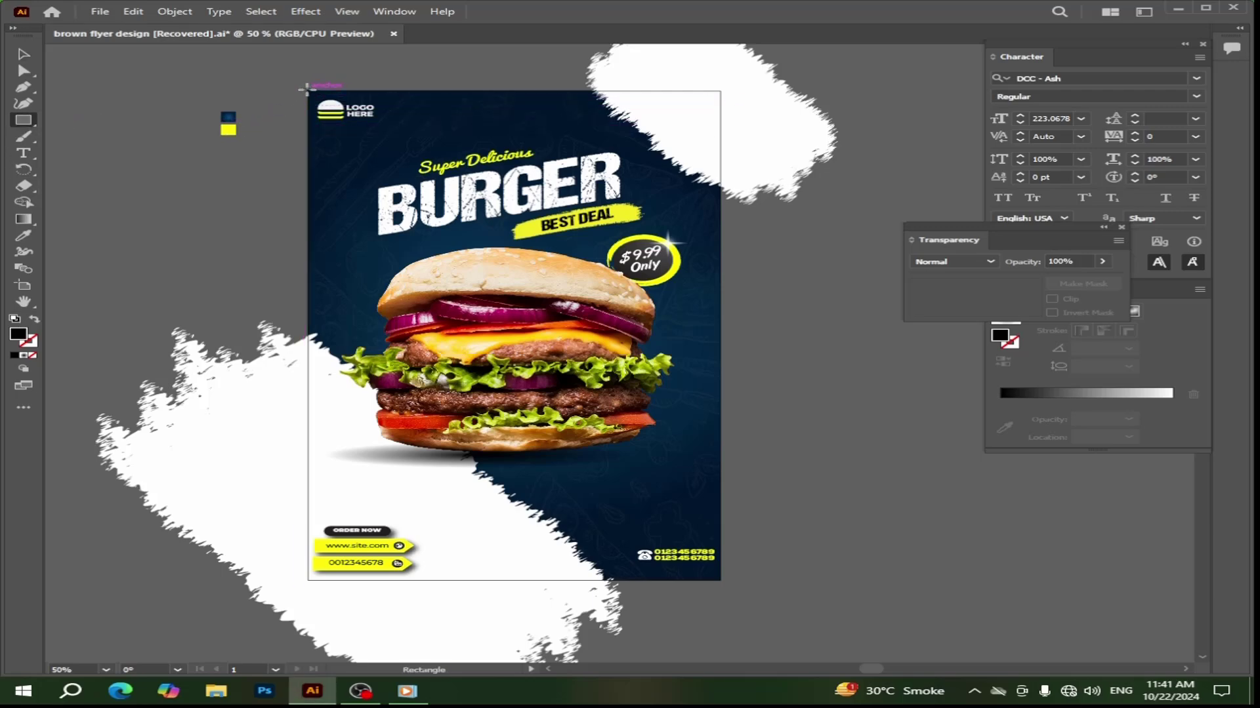
{"action": "left_click", "coordinate": [24, 55]}
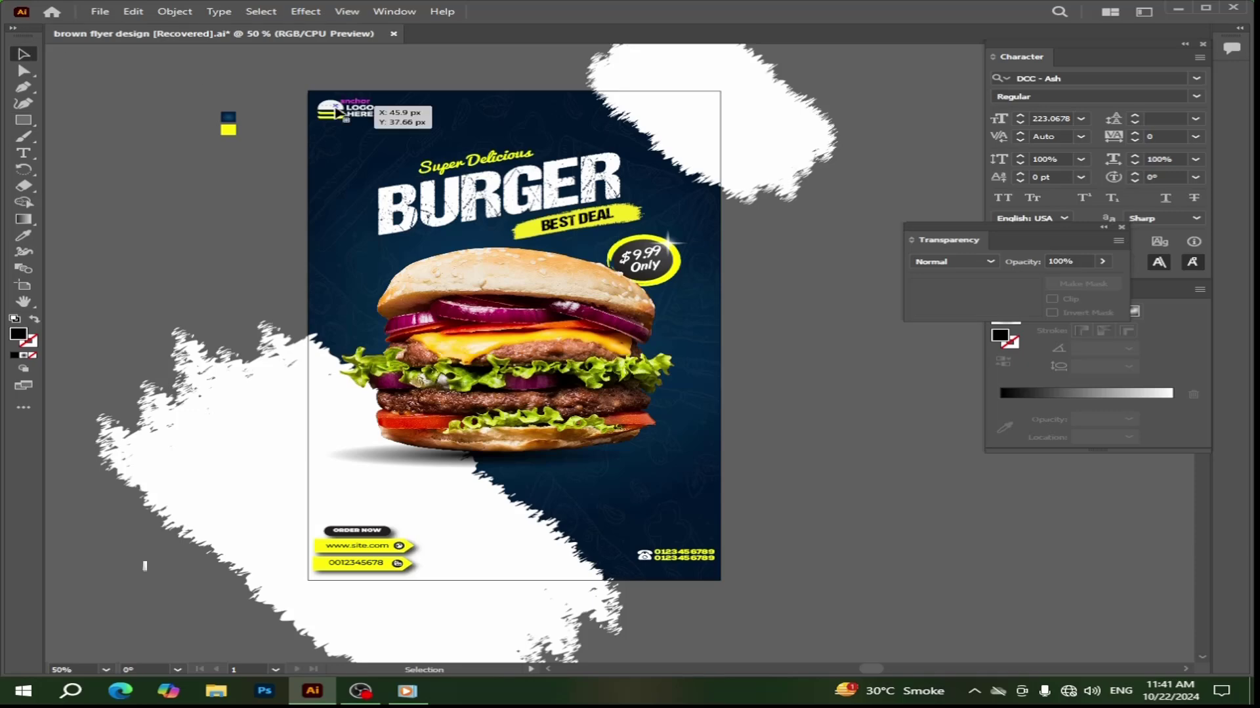
{"action": "left_click", "coordinate": [334, 113]}
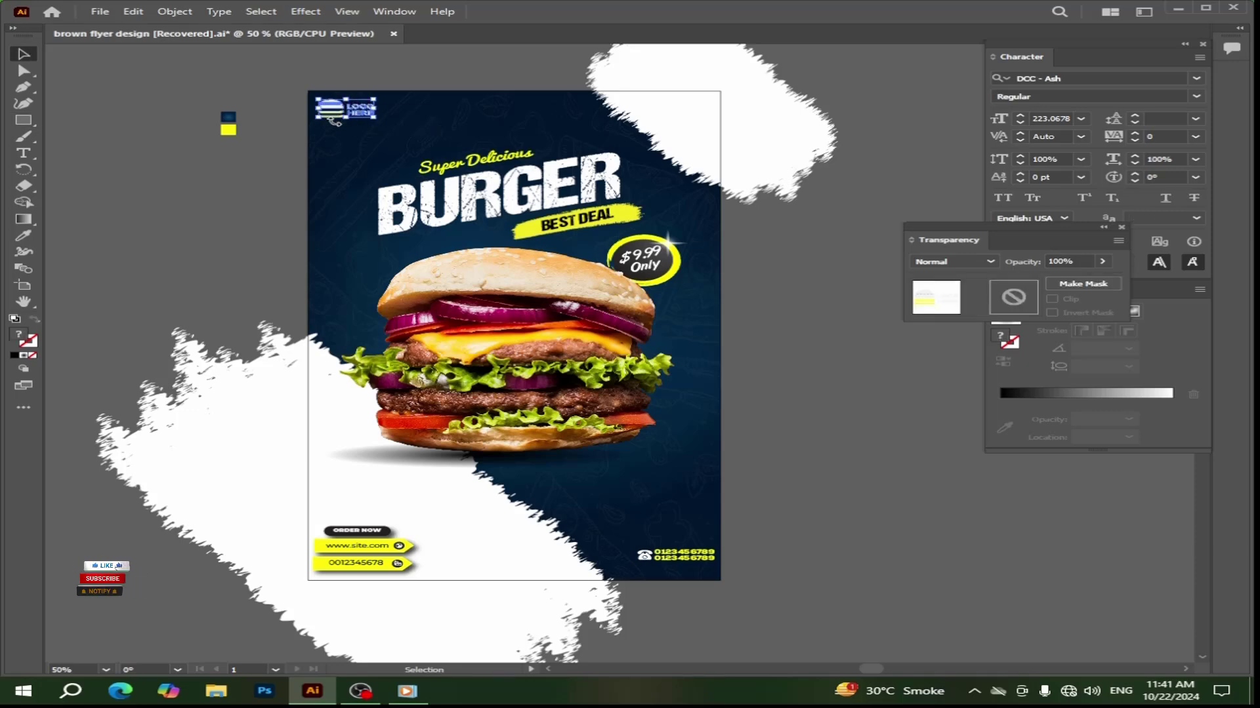
{"action": "left_click", "coordinate": [207, 178]}
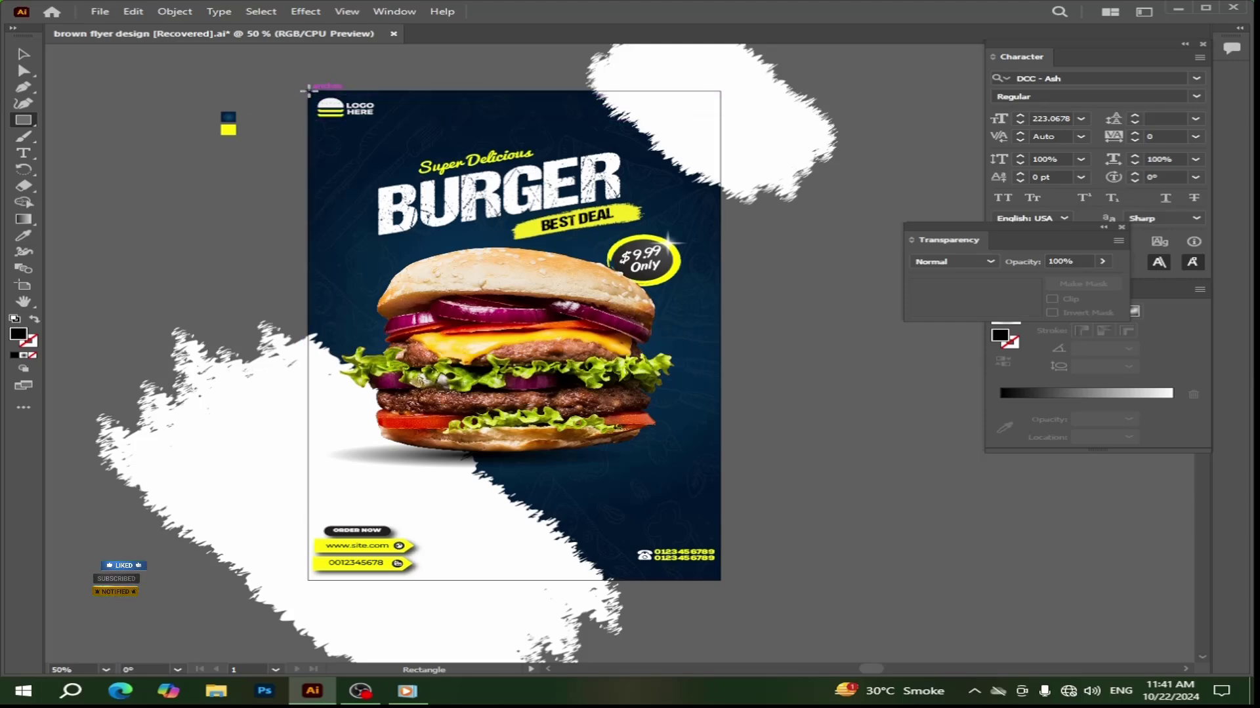
{"action": "left_click_drag", "start_coordinate": [308, 92], "coordinate": [720, 581]}
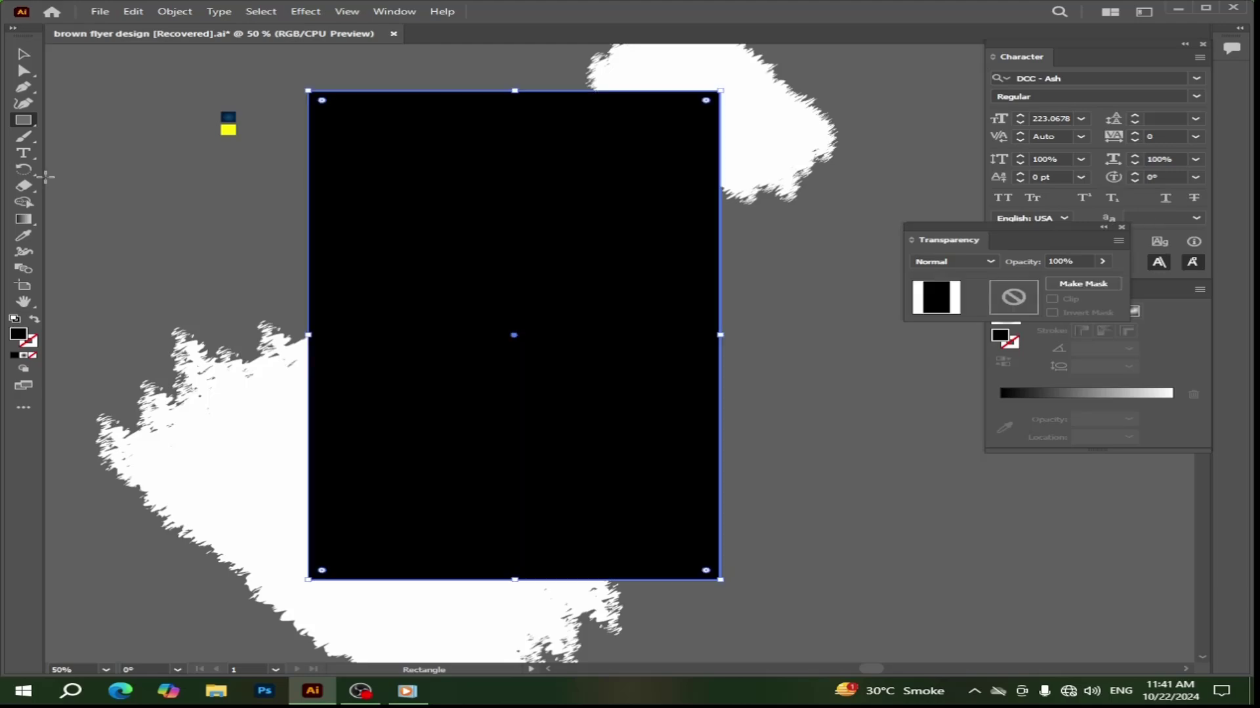
Unlock all objects and make a clipping mask of the entire artwork with the artboard-sized rectangle.
{"action": "left_click", "coordinate": [163, 17]}
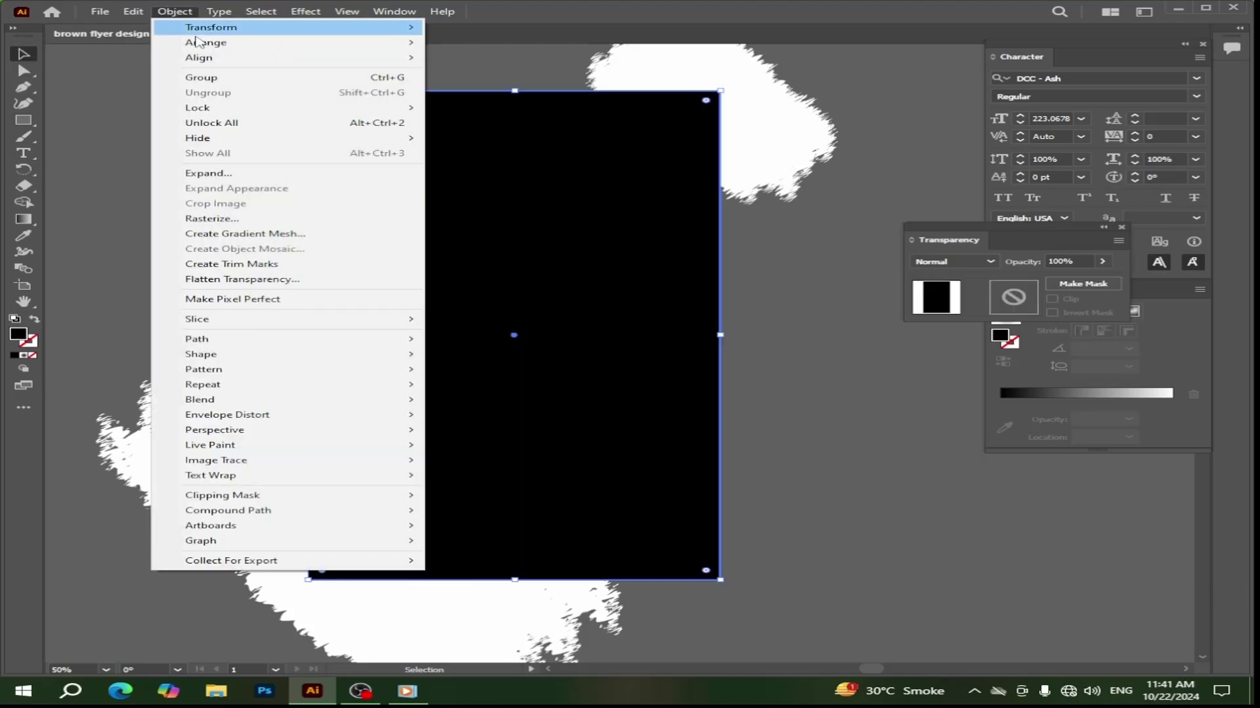
{"action": "left_click", "coordinate": [197, 120]}
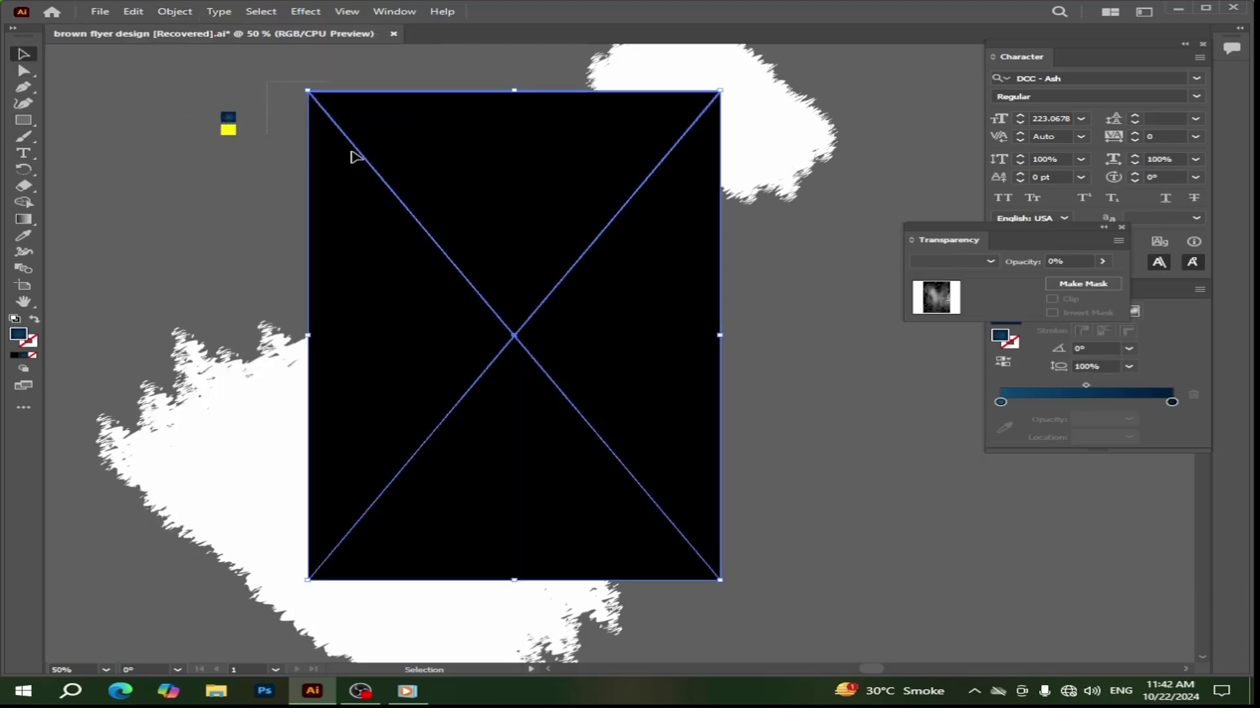
{"action": "key", "text": "ctrl+a"}
{"action": "right_click", "coordinate": [522, 321]}
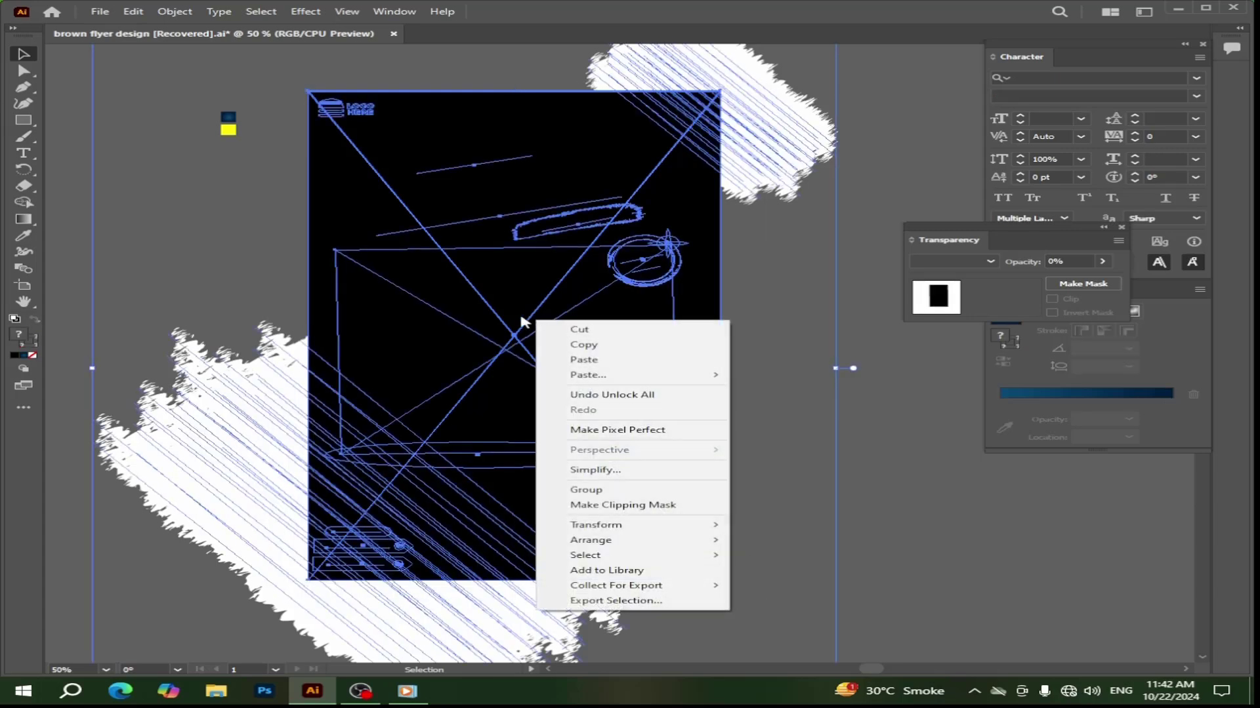
{"action": "left_click", "coordinate": [607, 504]}
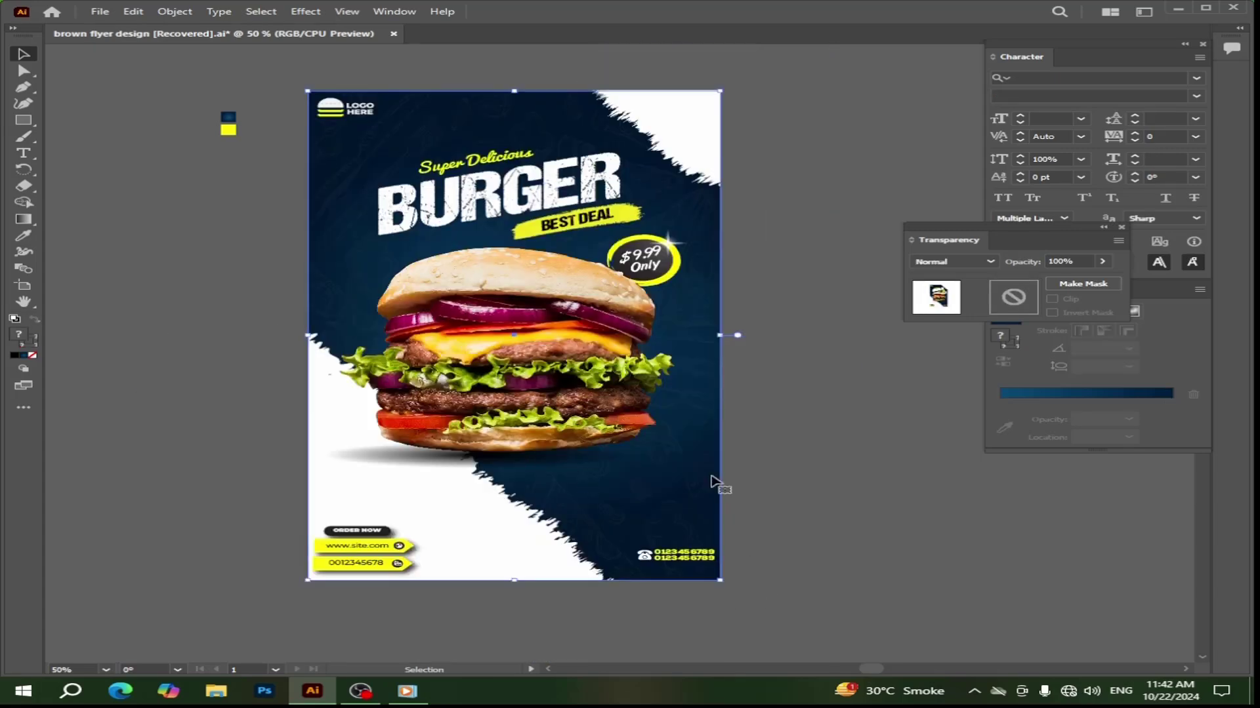
{"action": "left_click", "coordinate": [150, 265]}
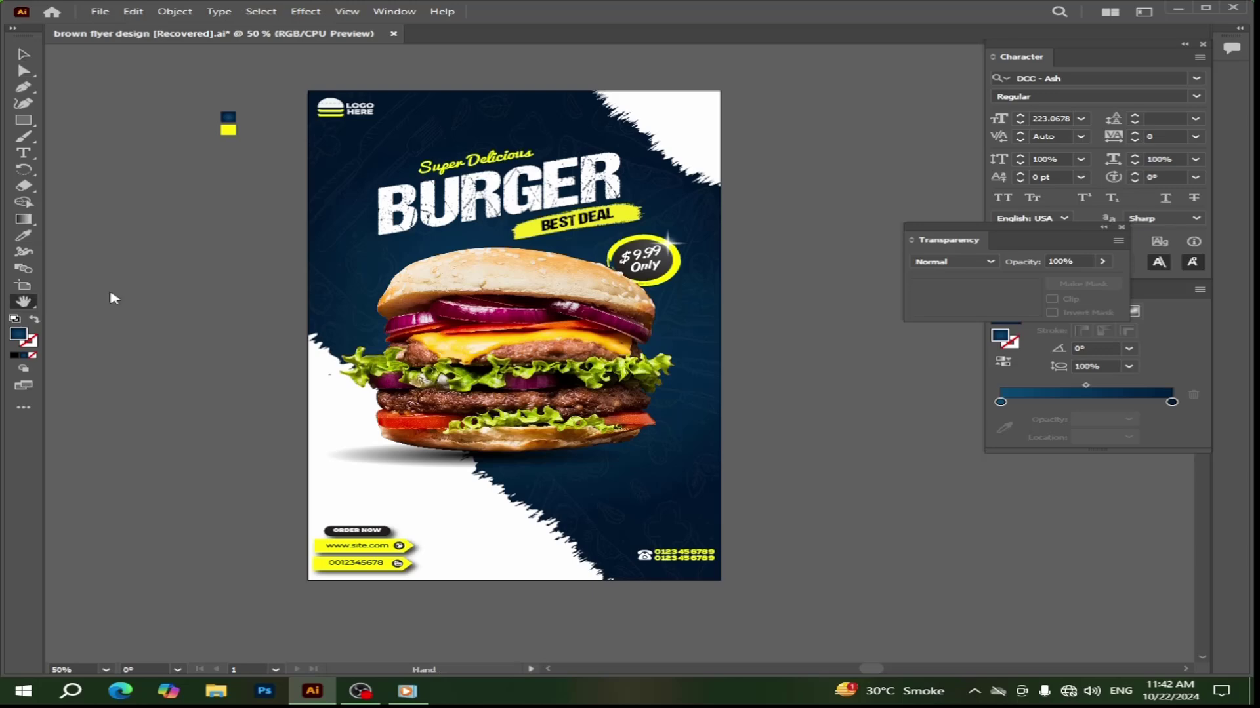
Close the Transparency panel and view the whole clipped flyer.
{"action": "left_click_drag", "start_coordinate": [523, 345], "coordinate": [491, 282]}
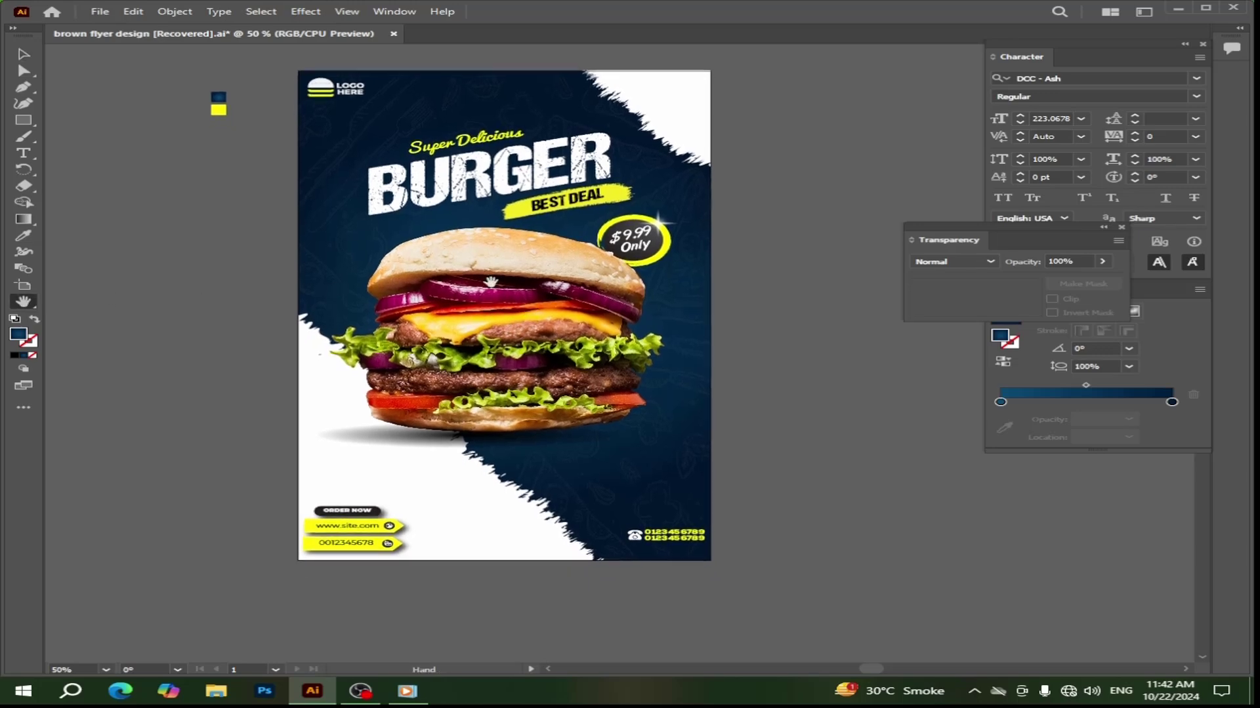
{"action": "left_click", "coordinate": [23, 58]}
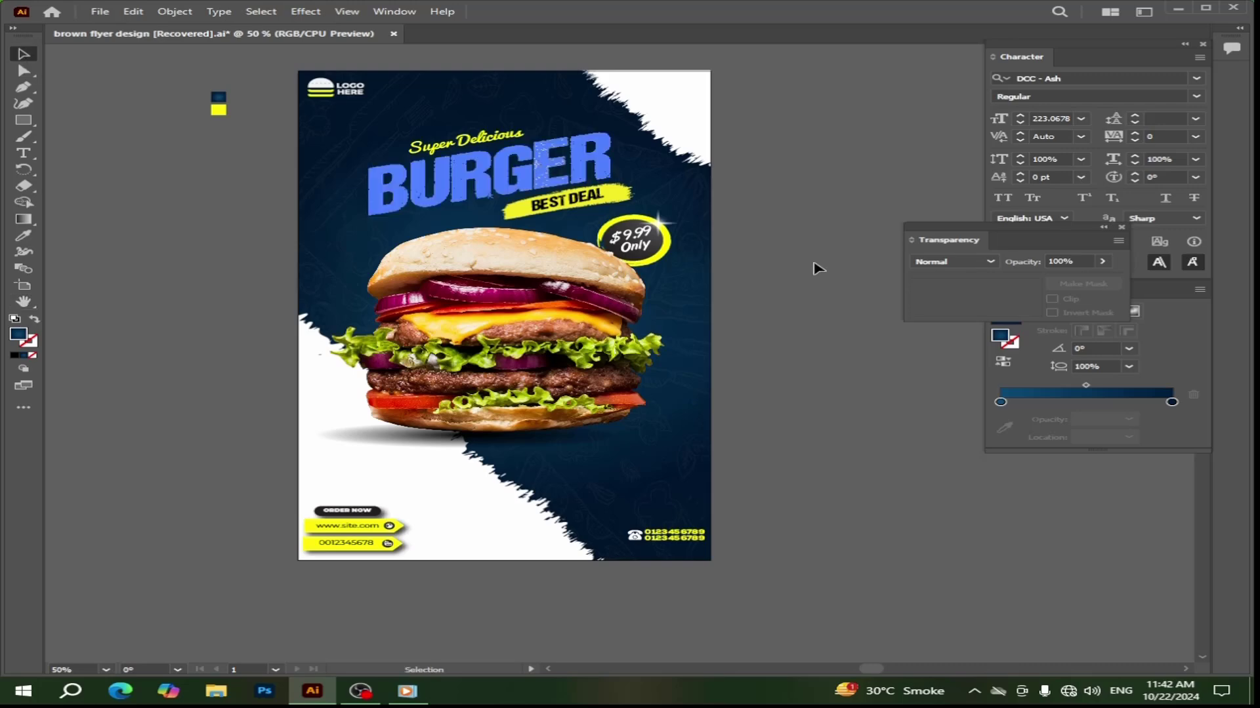
{"action": "left_click", "coordinate": [1121, 228]}
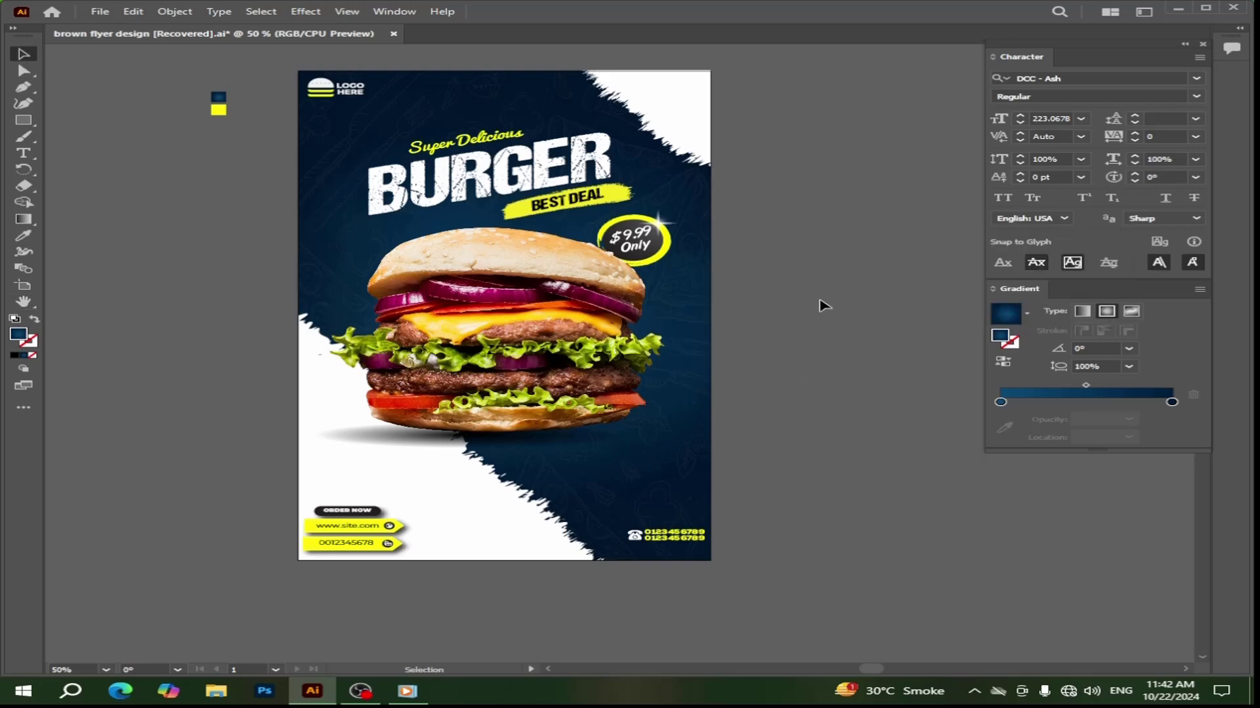